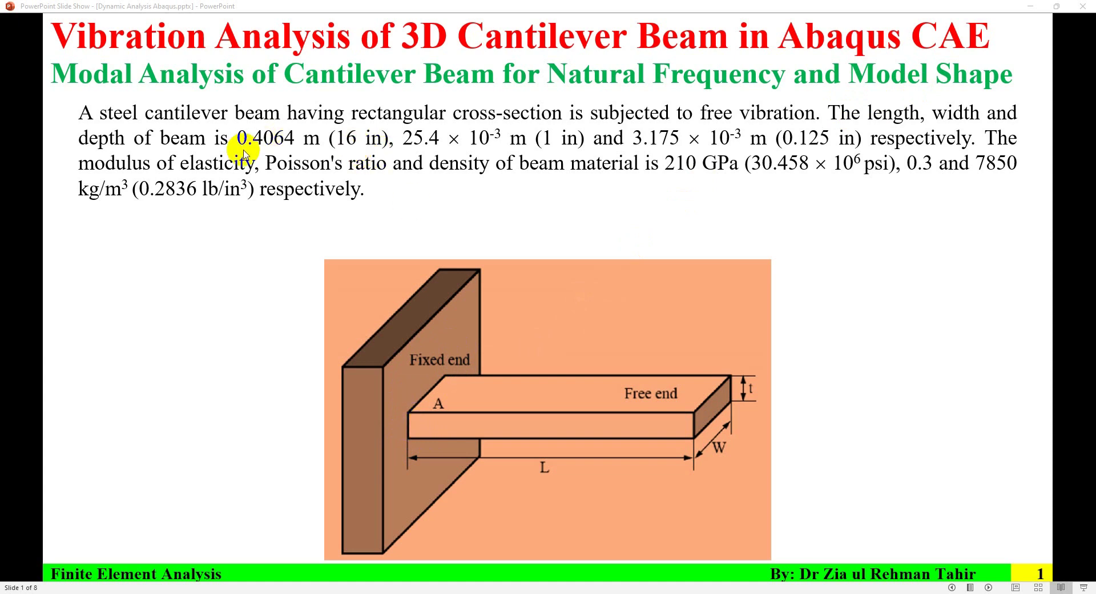
left_click_drag(569, 375, 596, 375)
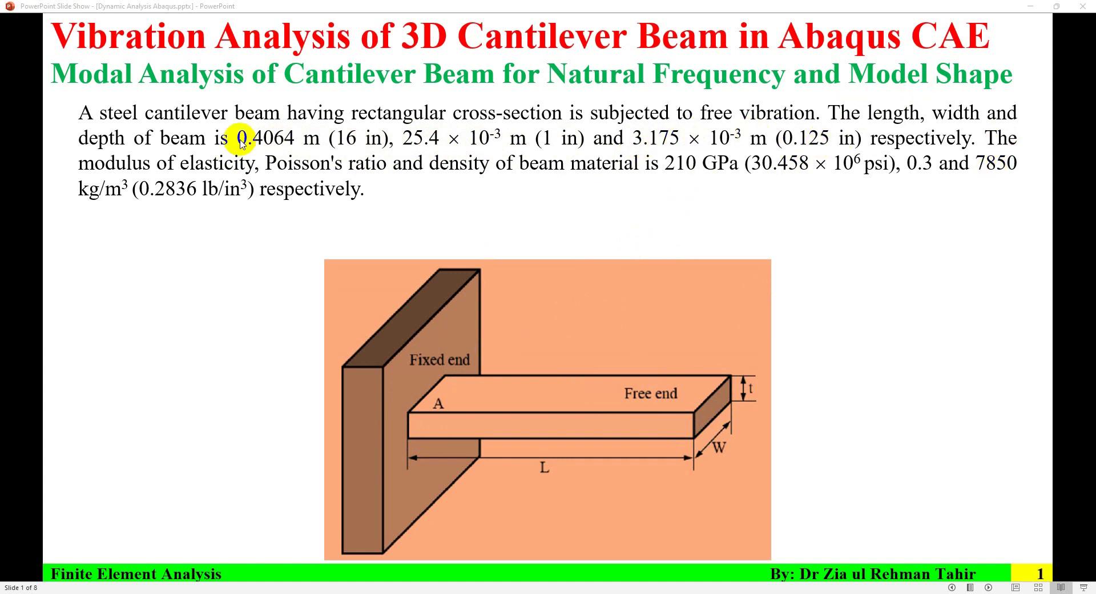
left_click_drag(489, 411, 520, 412)
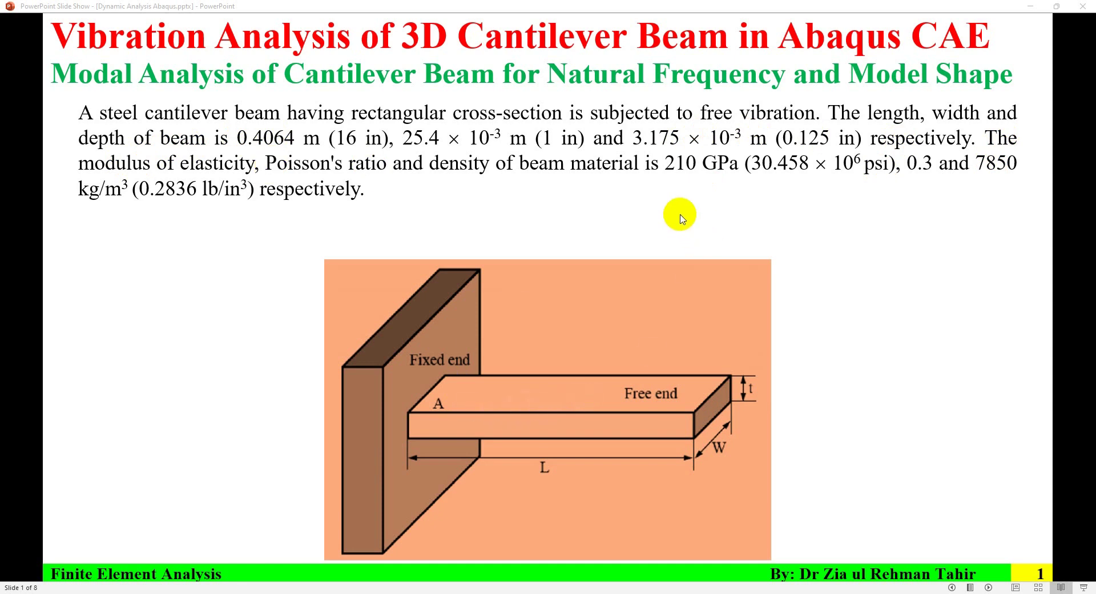
left_click_drag(704, 164, 735, 166)
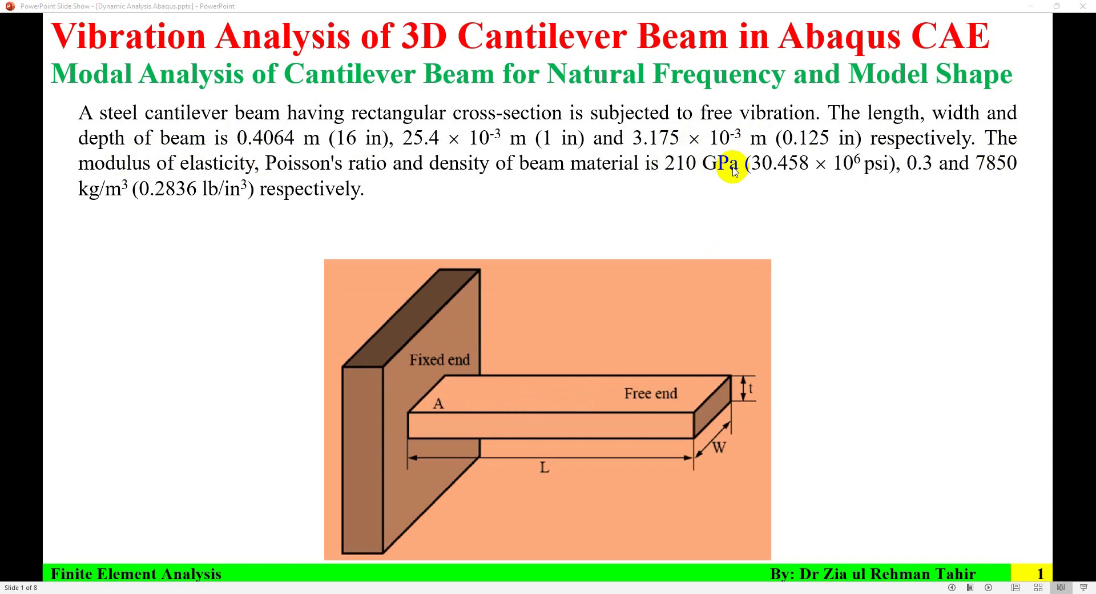
left_click_drag(866, 164, 894, 165)
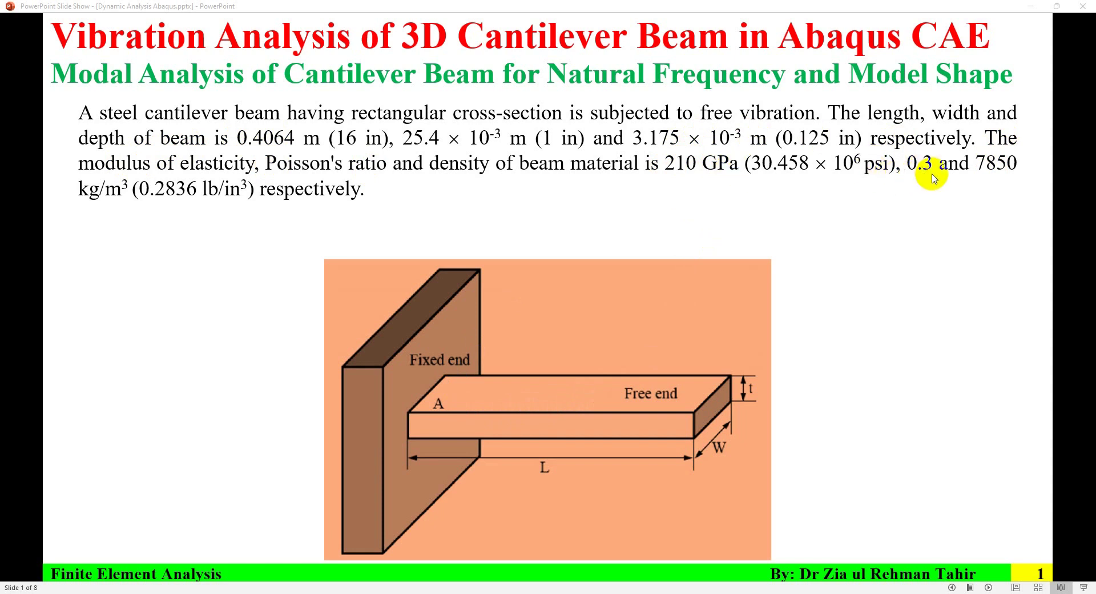
left_click(577, 320)
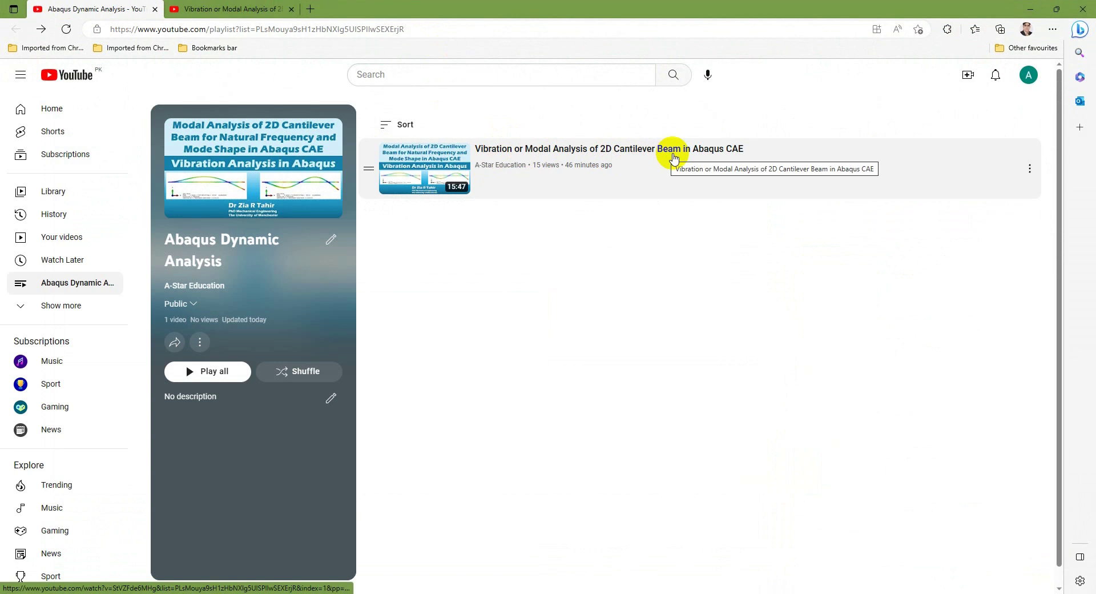
left_click(218, 4)
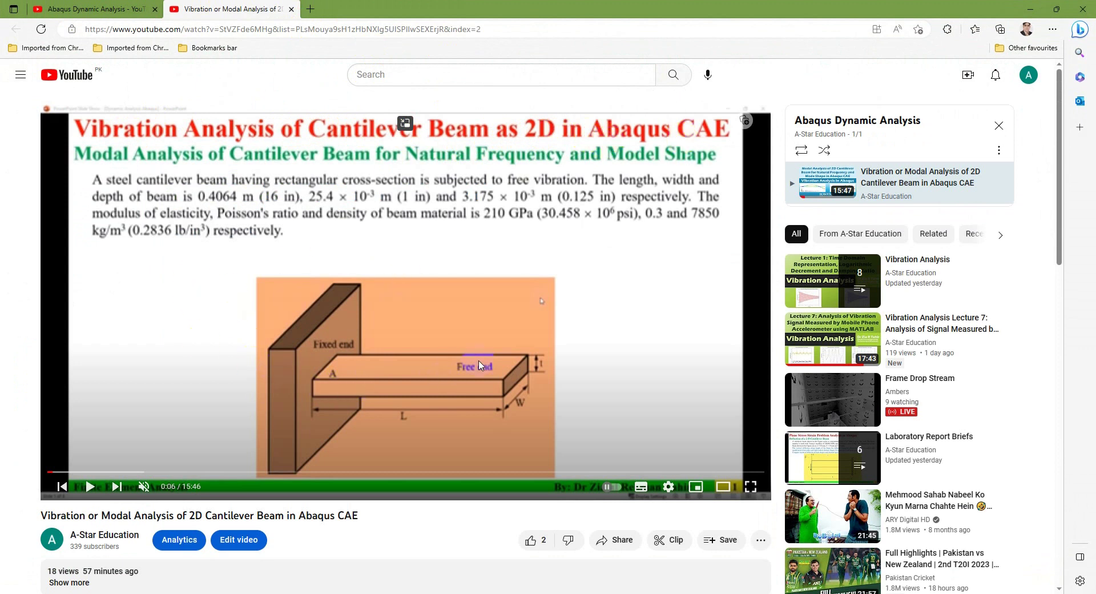
left_click(1030, 9)
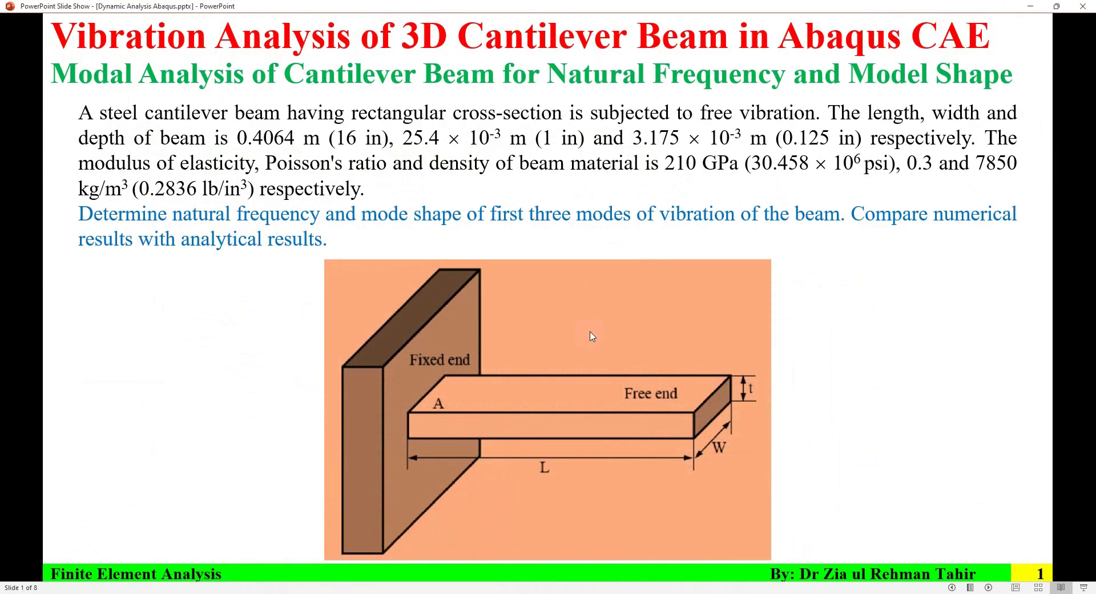
left_click(544, 341)
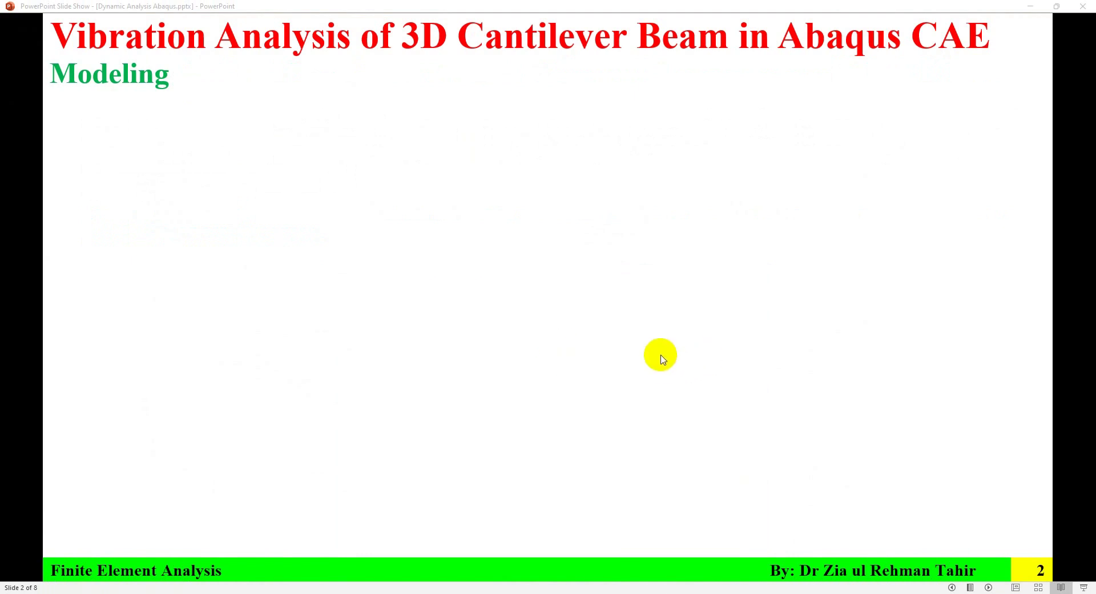
left_click(660, 354)
left_click(661, 354)
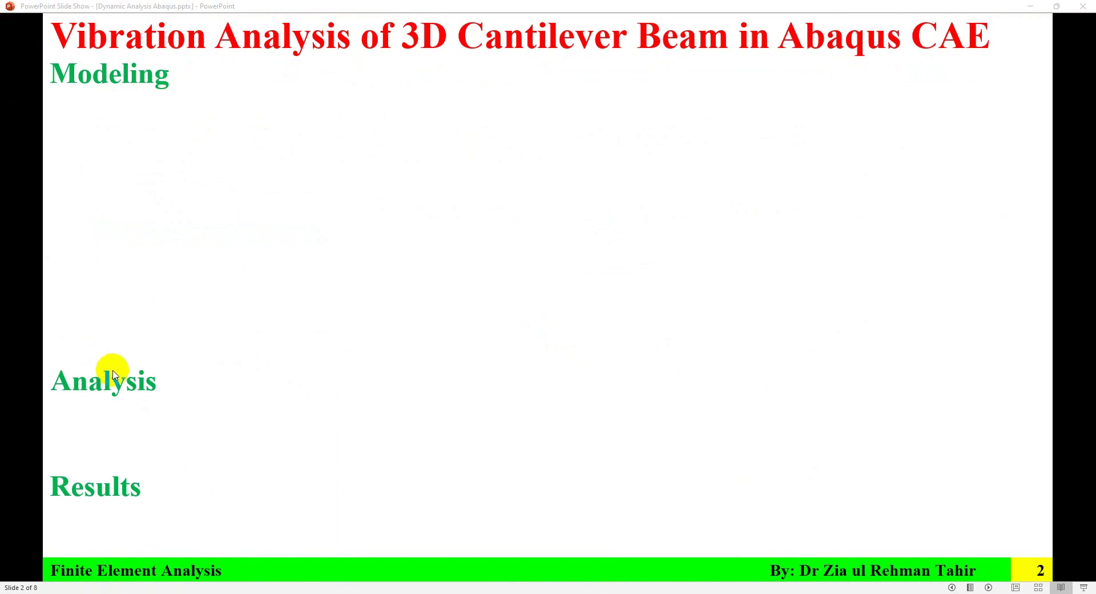
left_click(304, 379)
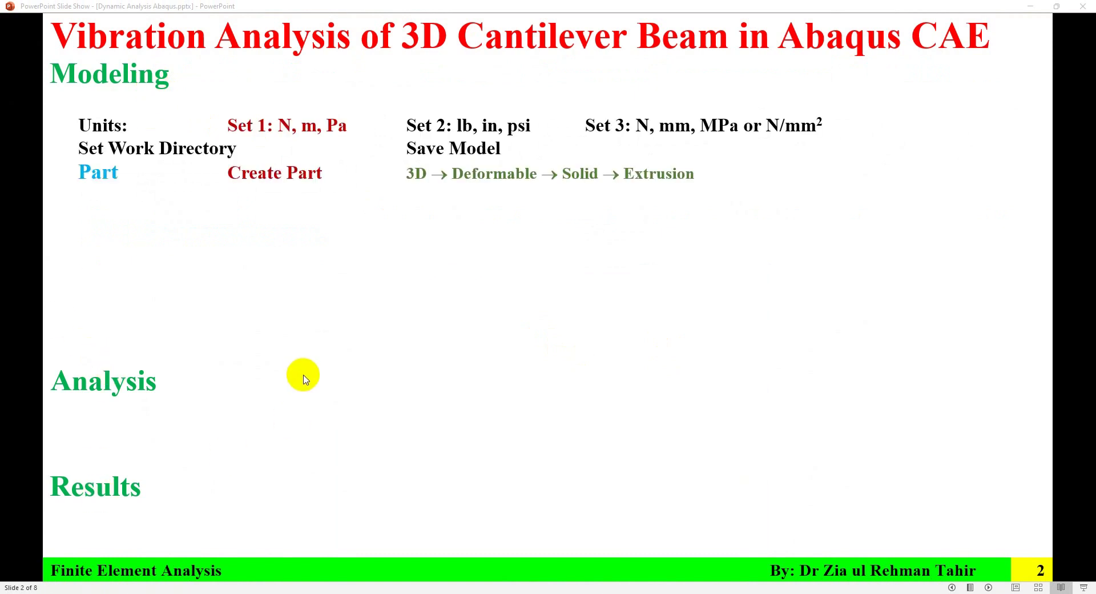
left_click(257, 221)
left_click(259, 229)
scroll(259, 229, "up", 1)
left_click(259, 229)
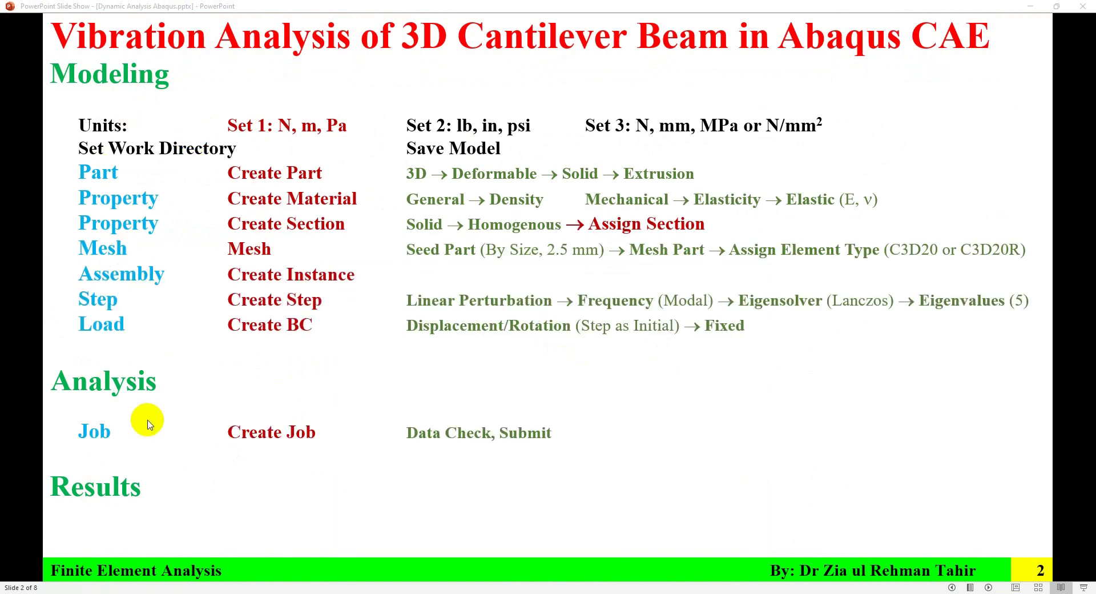
left_click(223, 431)
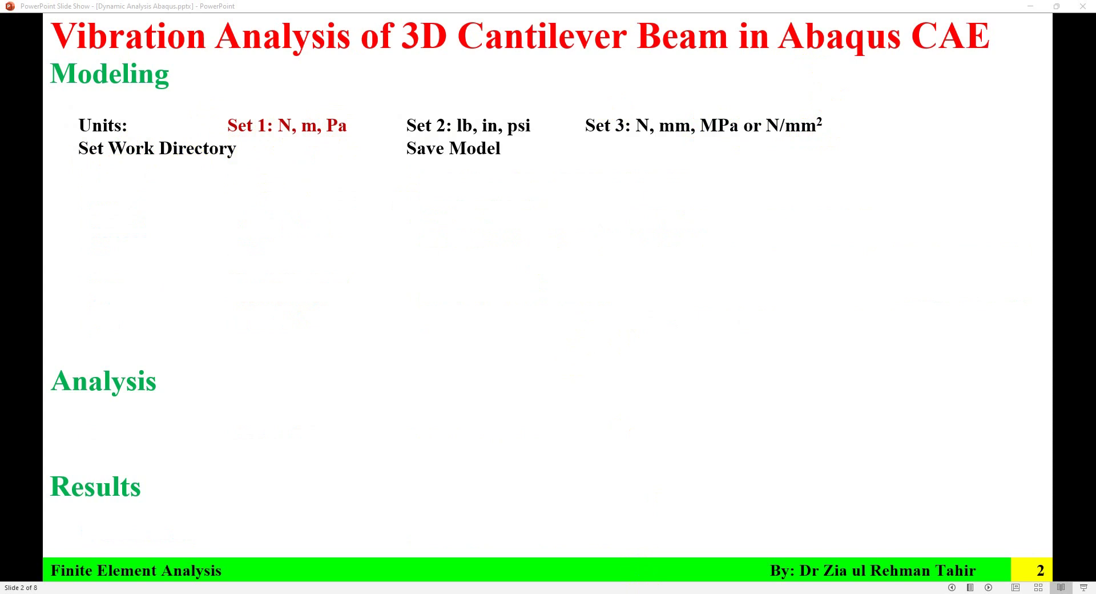
Switch to Abaqus/CAE and set the work directory to the Abaqus Files folder inside Abaqus Dynamic Analysis.
key("alt+Tab")
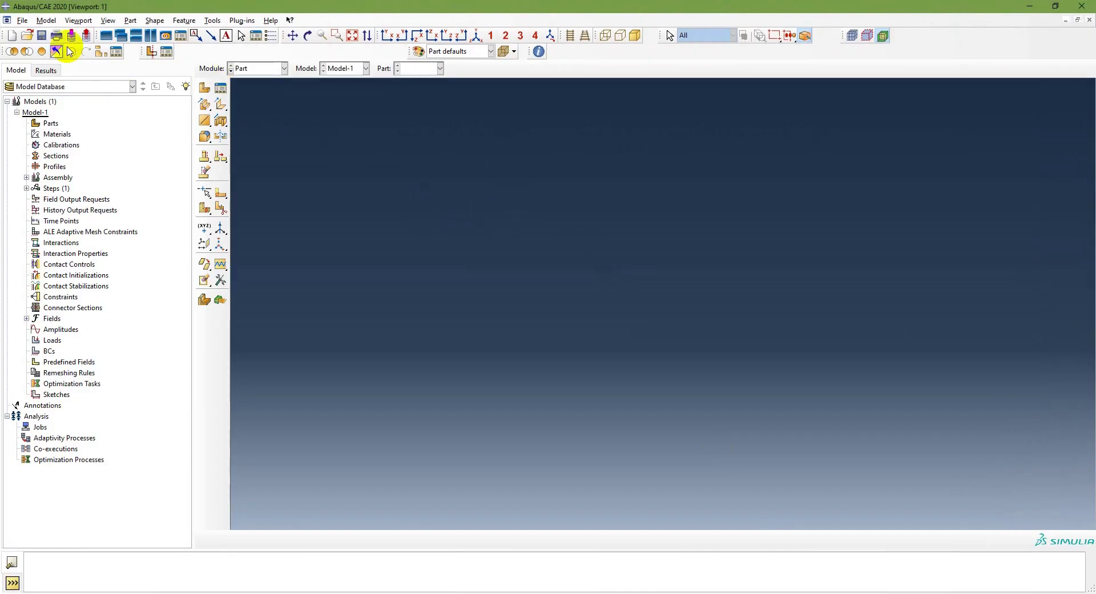
left_click(21, 20)
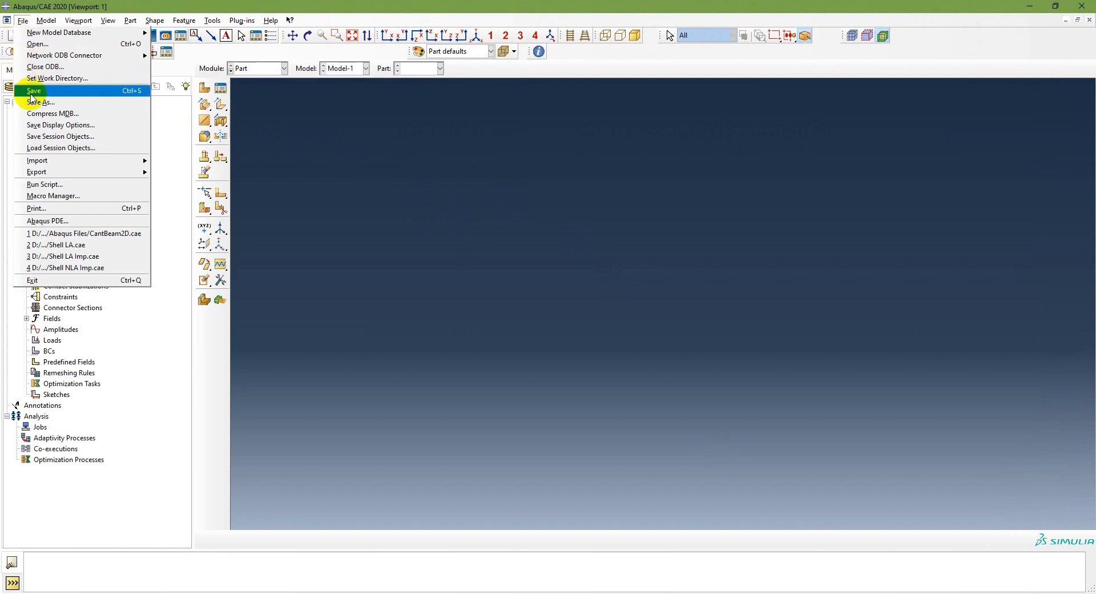
left_click(58, 78)
key("ctrl+v")
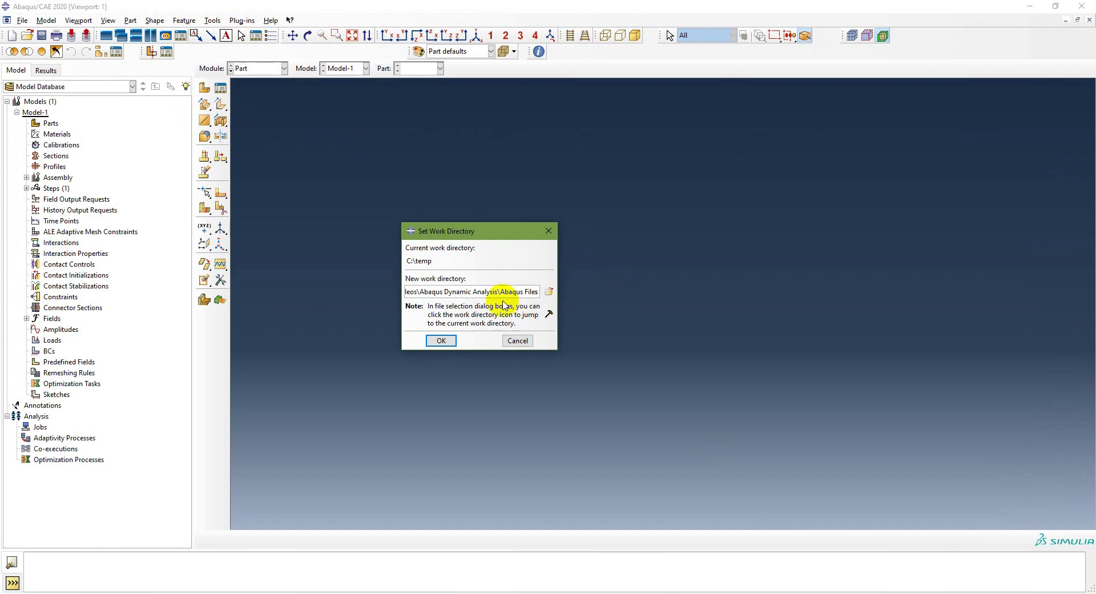
left_click(450, 342)
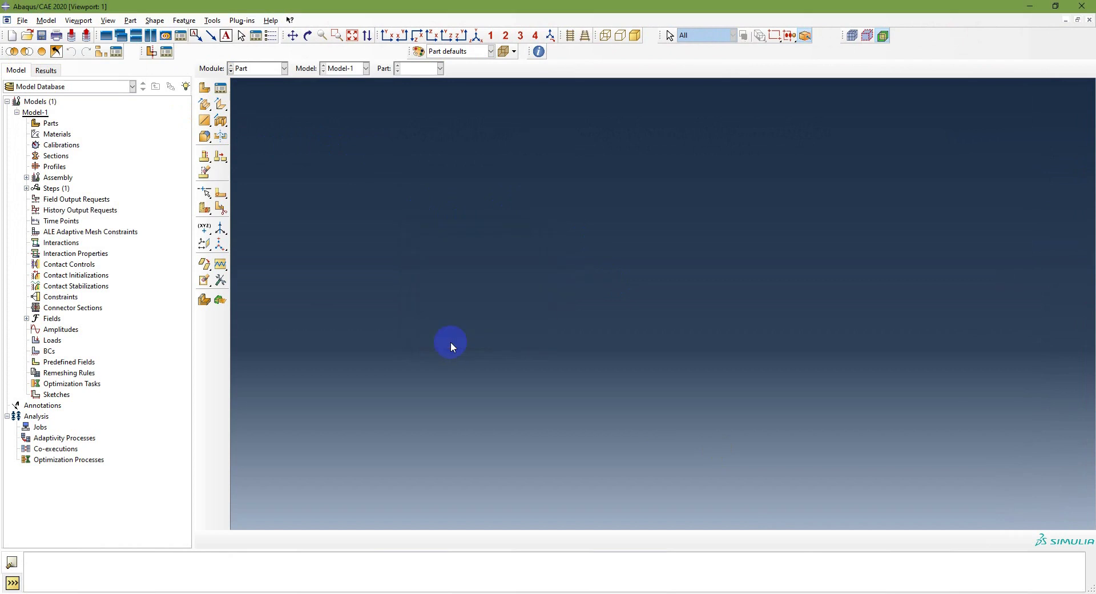
Save the model database as CantBeam3D.cae in the Abaqus Files folder.
left_click(23, 20)
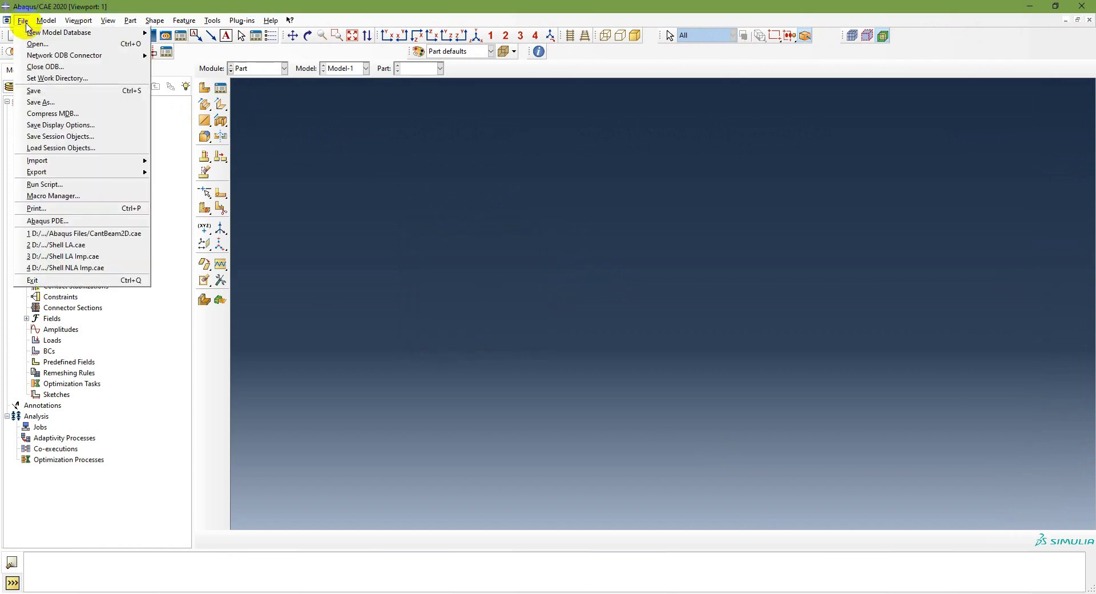
left_click(47, 108)
left_click(401, 469)
type("CantBeam3D.cae")
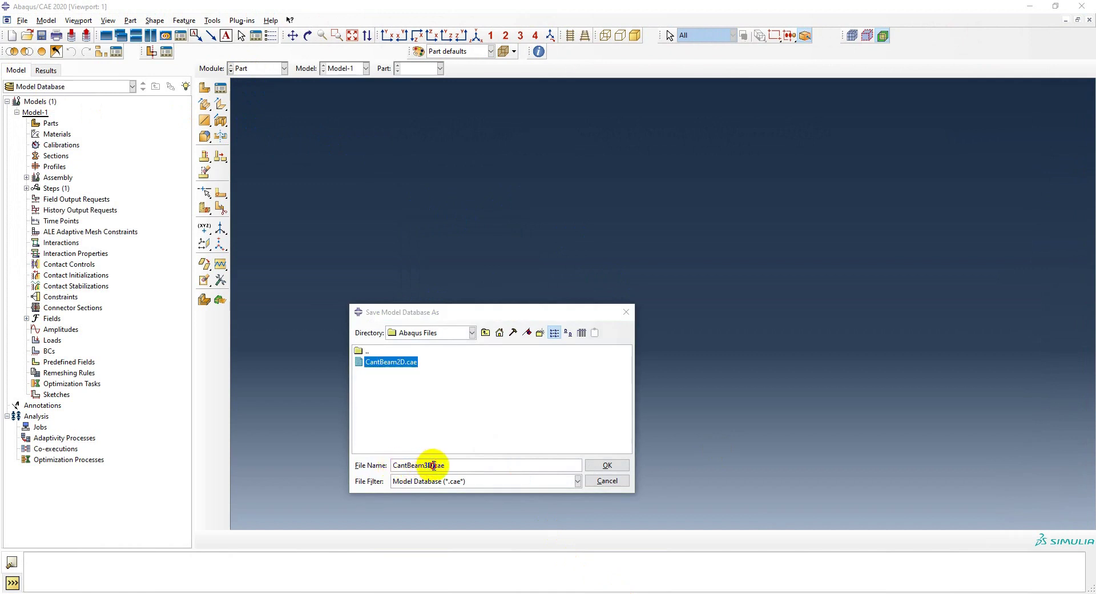
left_click_drag(433, 465, 382, 466)
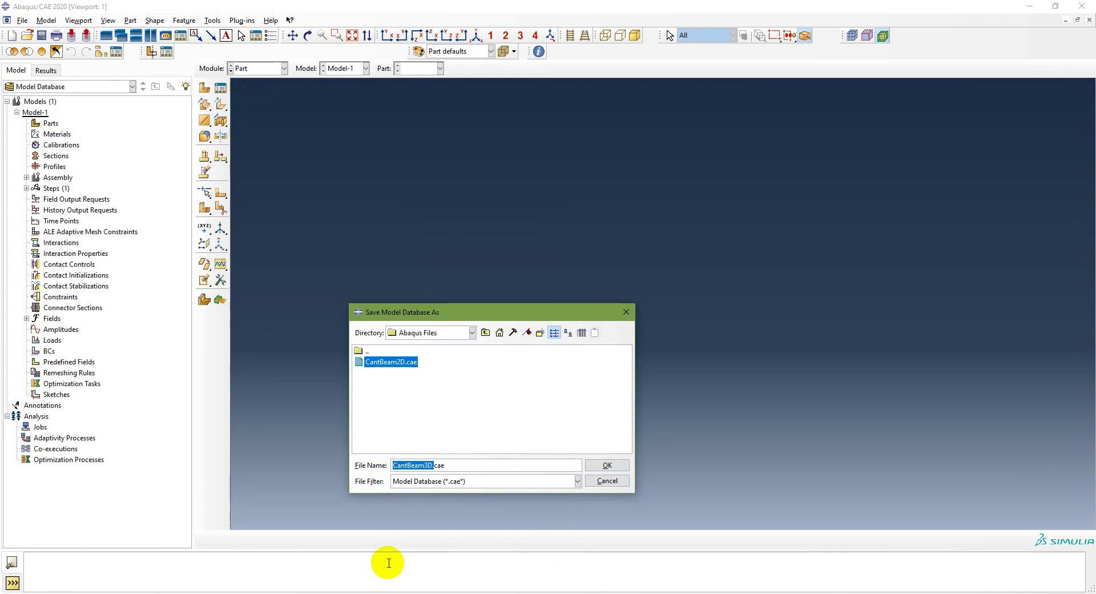
left_click(607, 466)
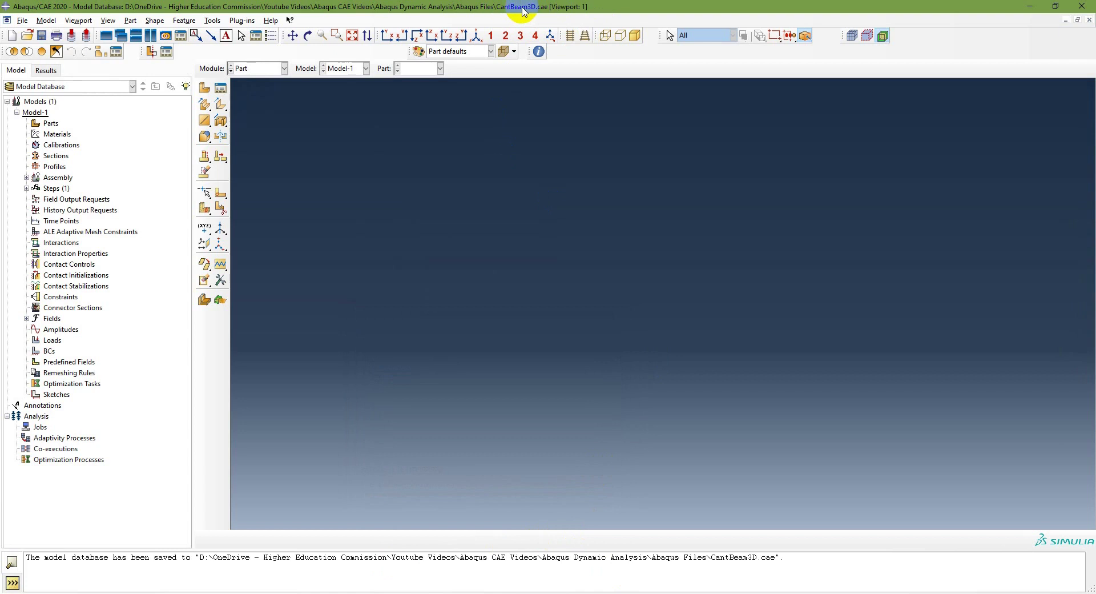
right_click(36, 113)
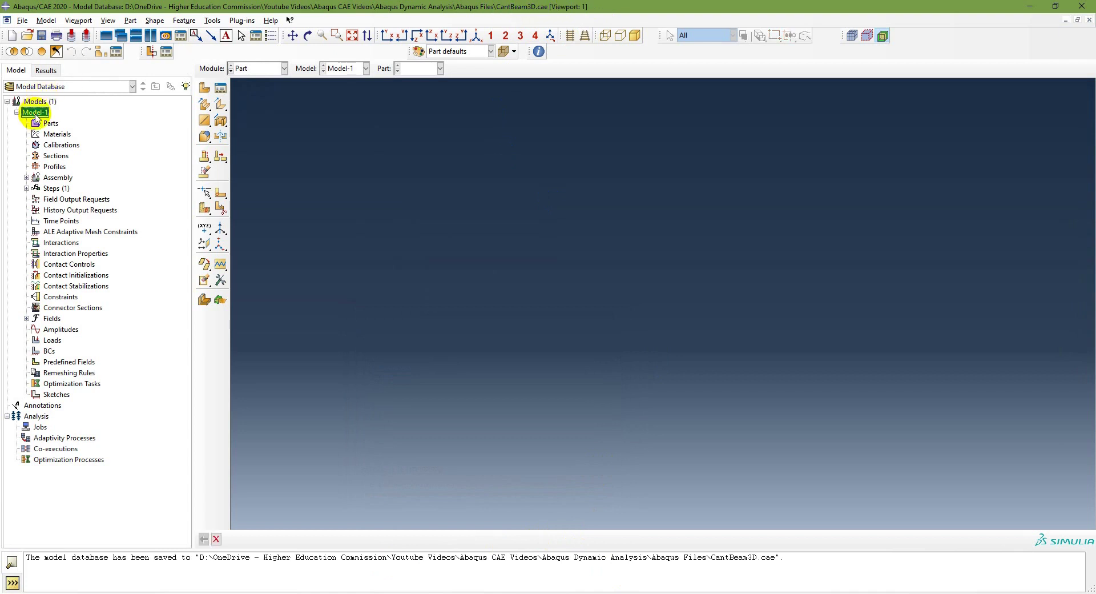
left_click(66, 136)
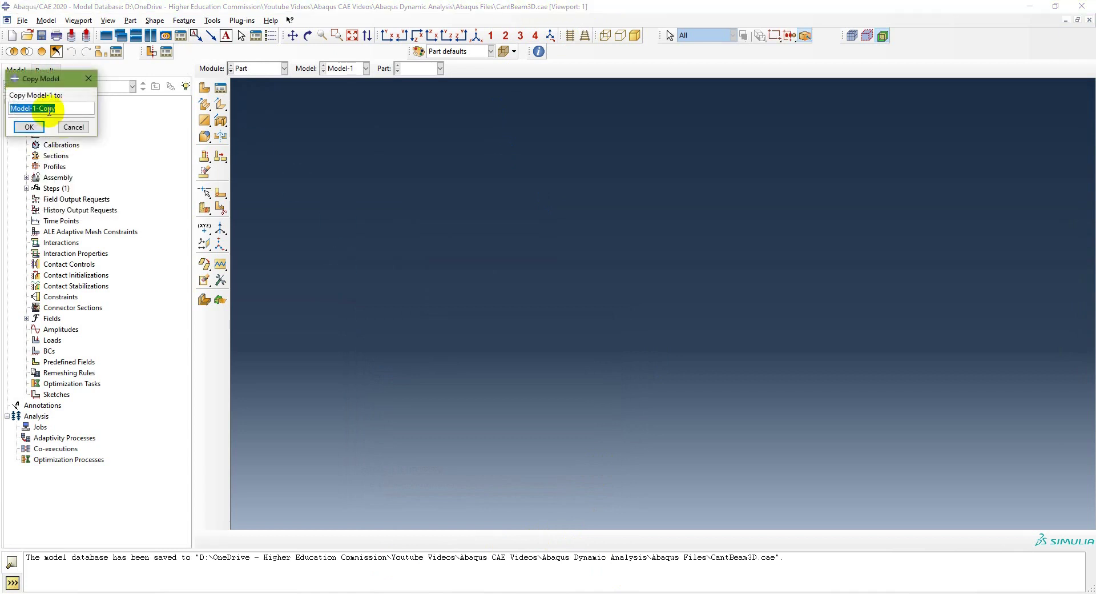
left_click(73, 127)
Rename Model-1 as CantBeam3D.
right_click(39, 113)
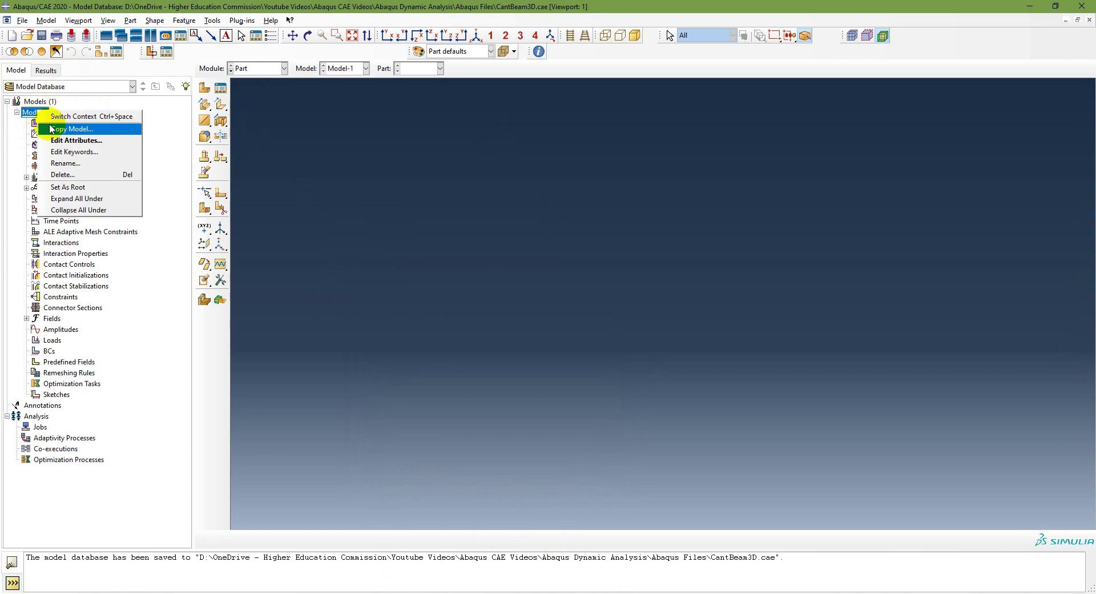
left_click(77, 170)
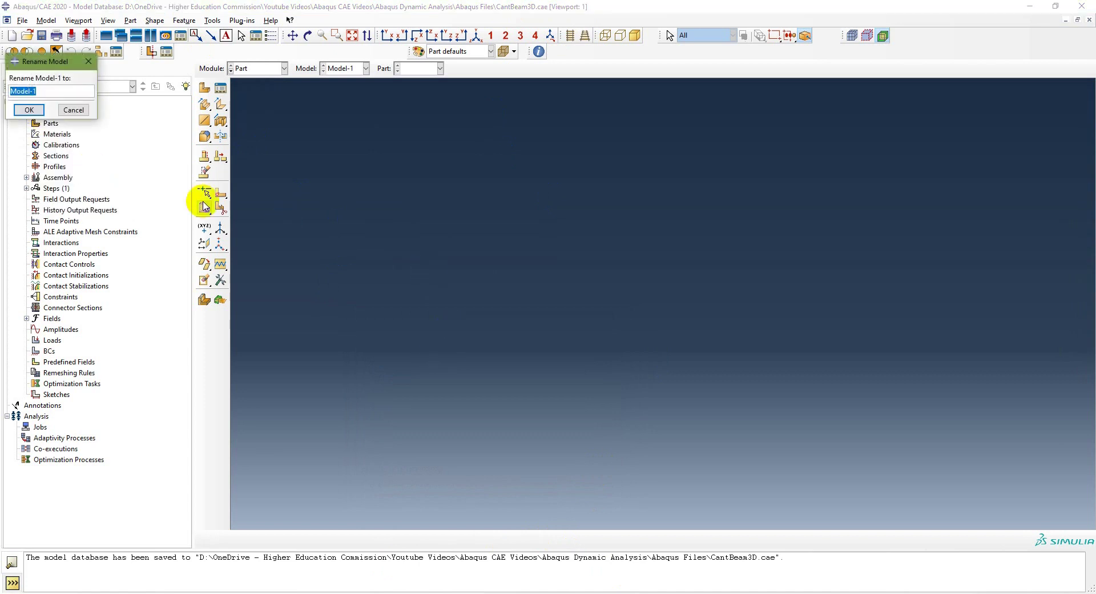
type("CantBeam3D")
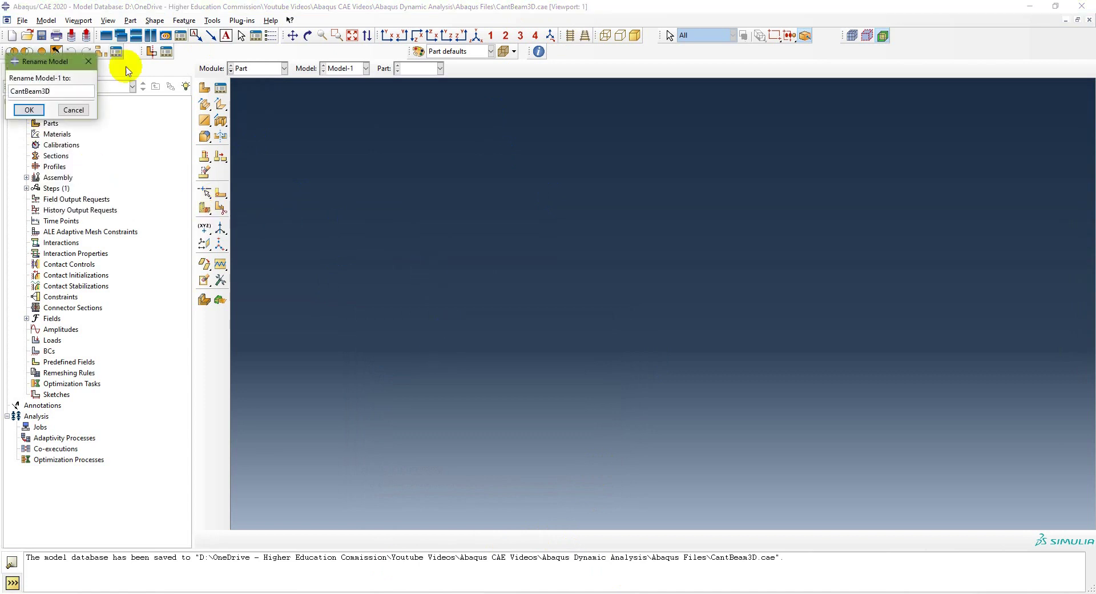
left_click(29, 109)
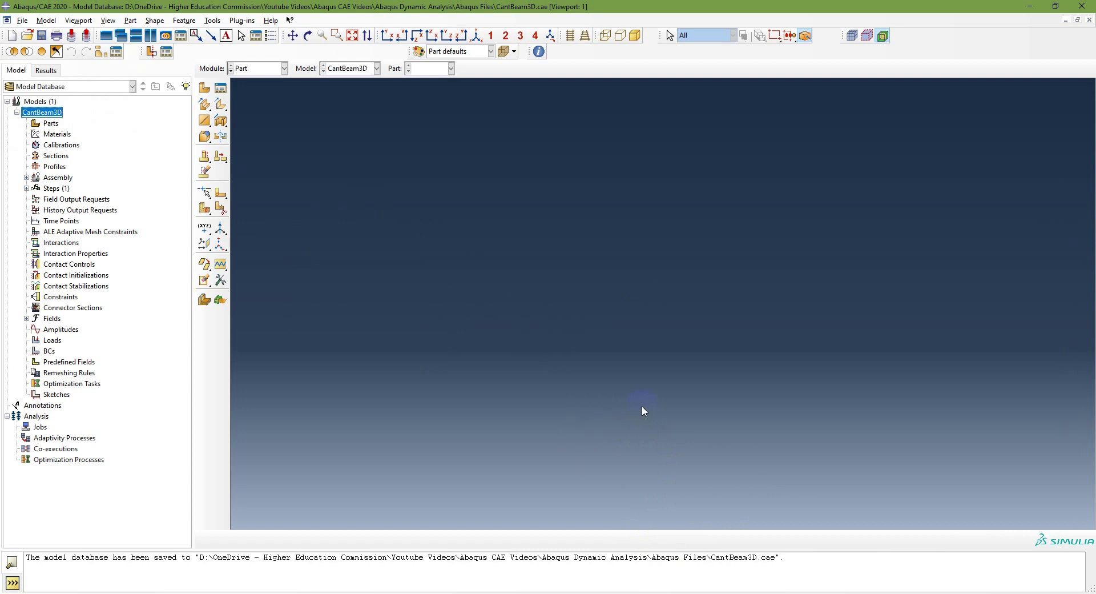
key("alt+Tab")
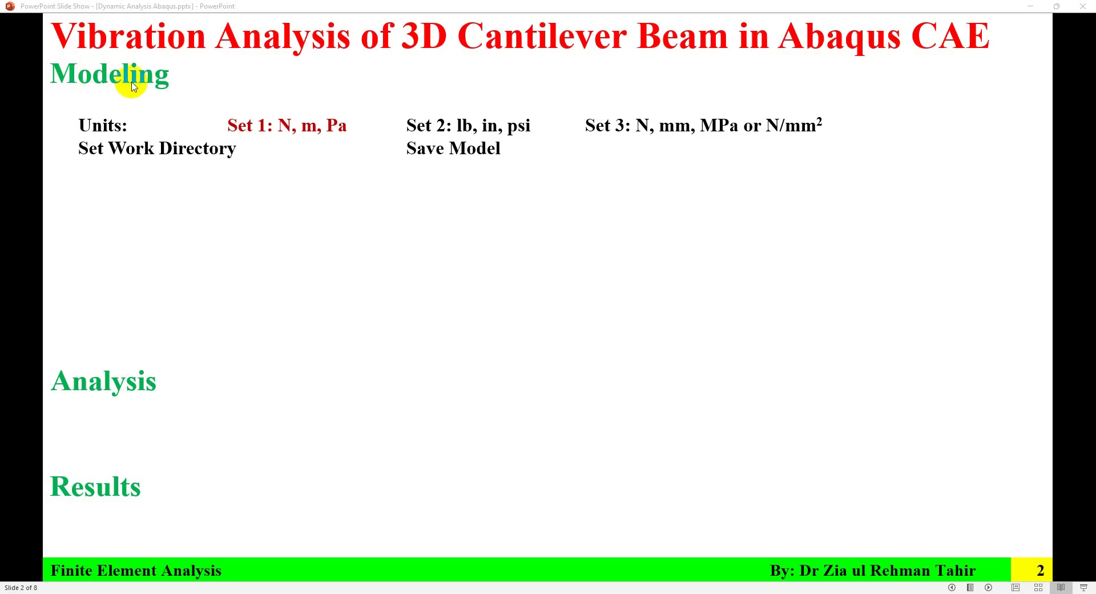
left_click(240, 261)
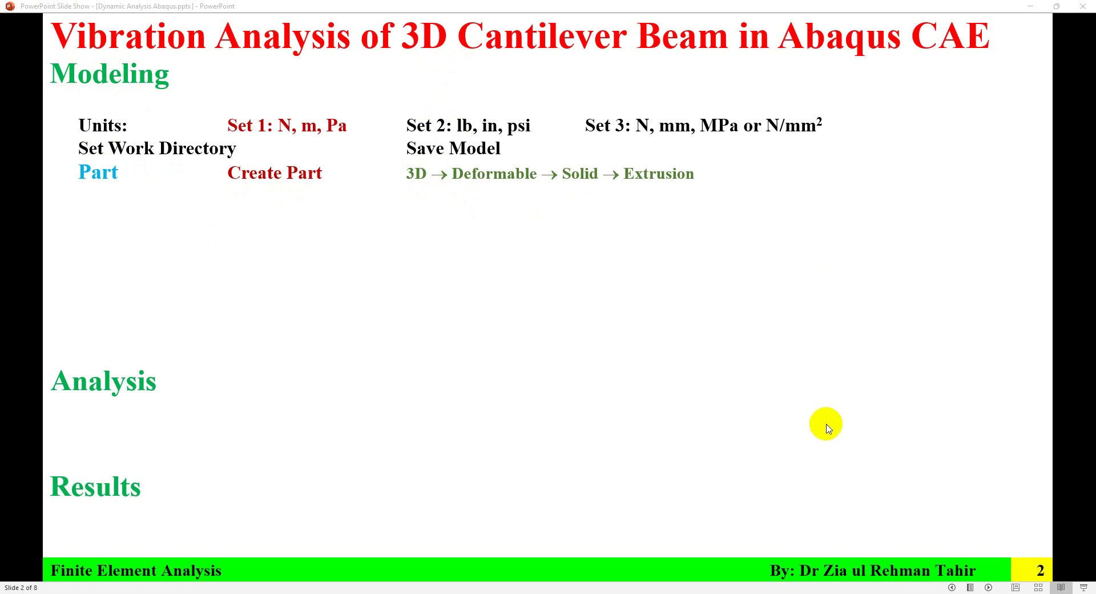
key("alt+Tab")
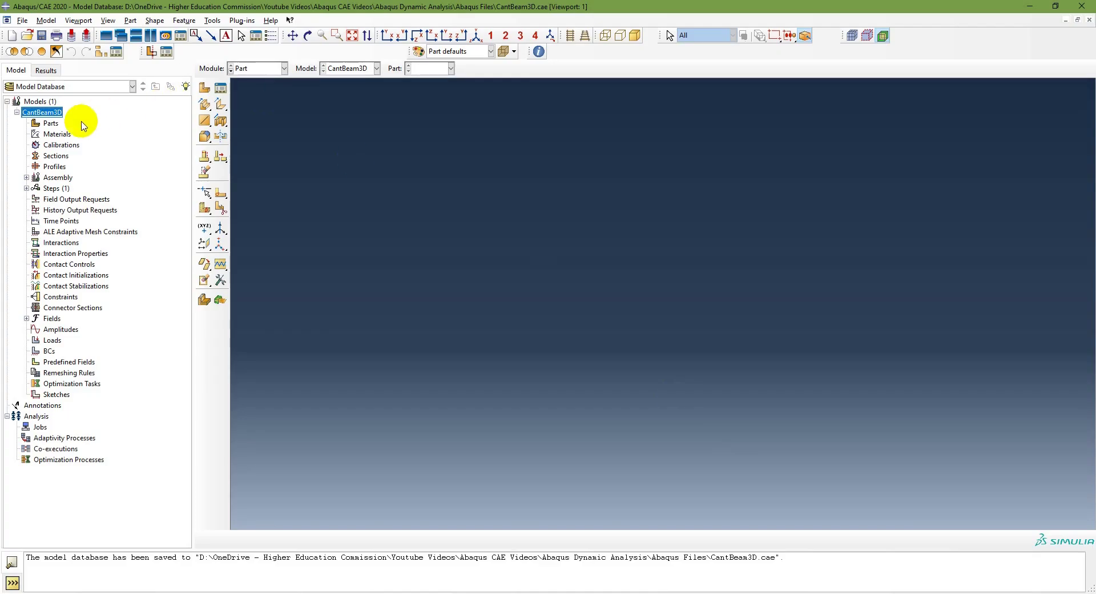
Start a new 3D deformable solid extrusion part with an approximate size of 1.
double_click(51, 123)
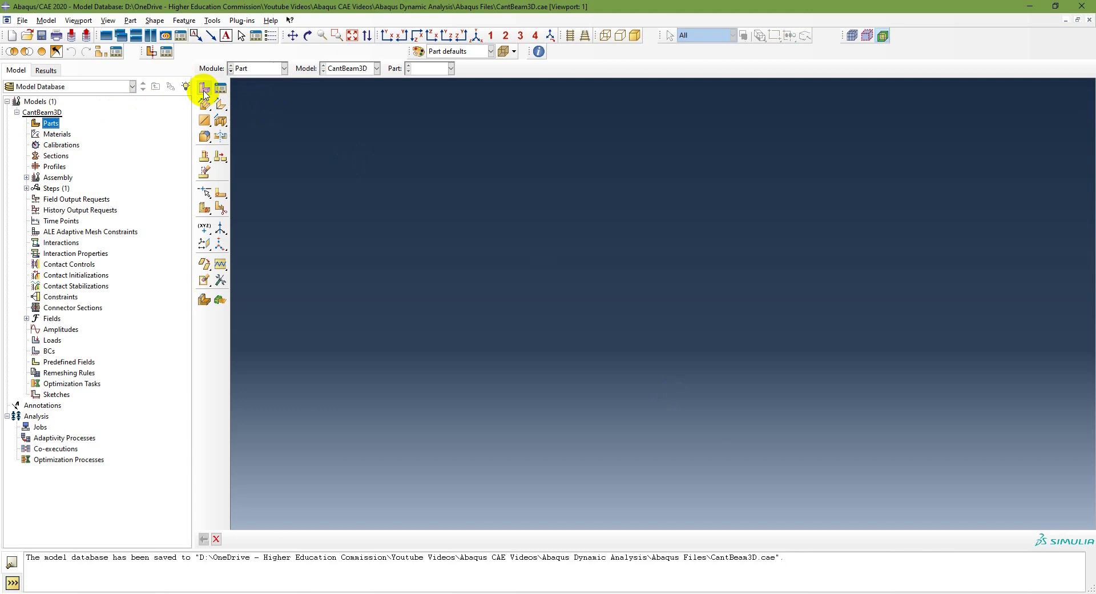
left_click(282, 68)
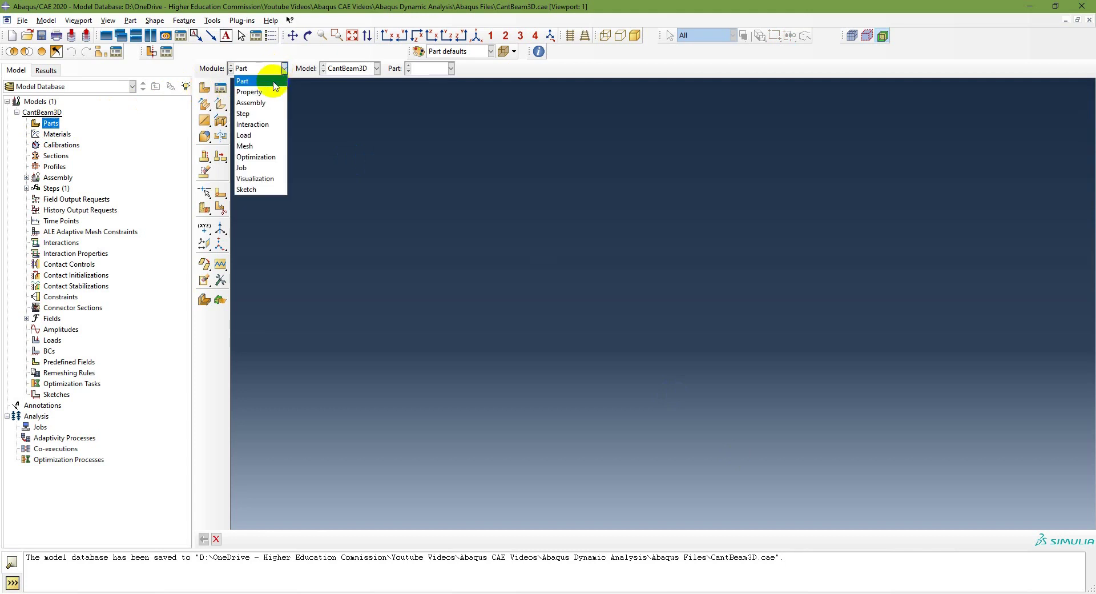
left_click(244, 82)
left_click(204, 87)
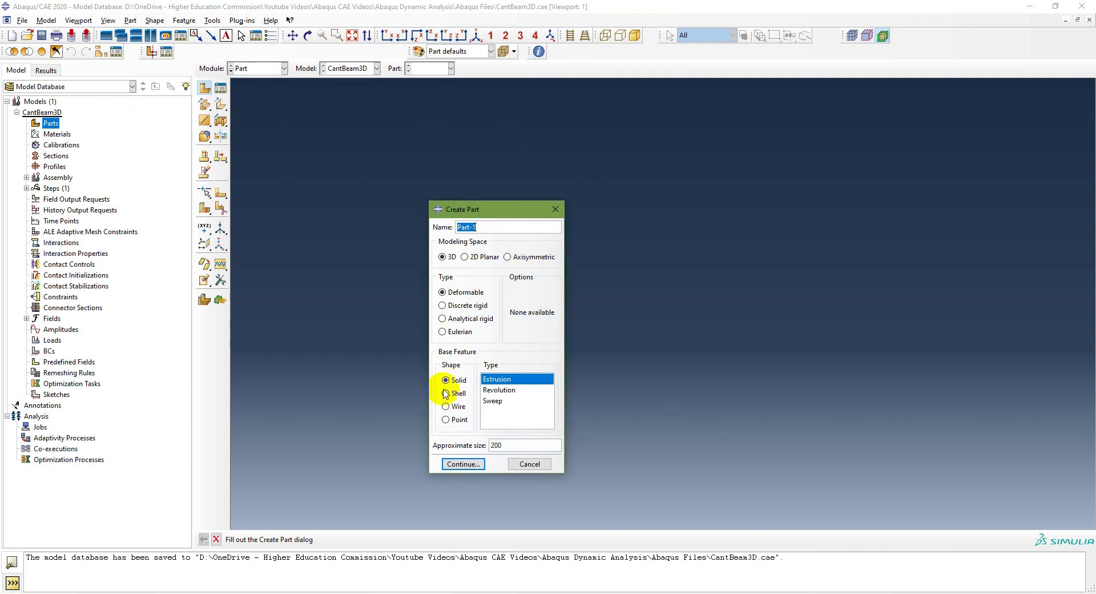
double_click(511, 445)
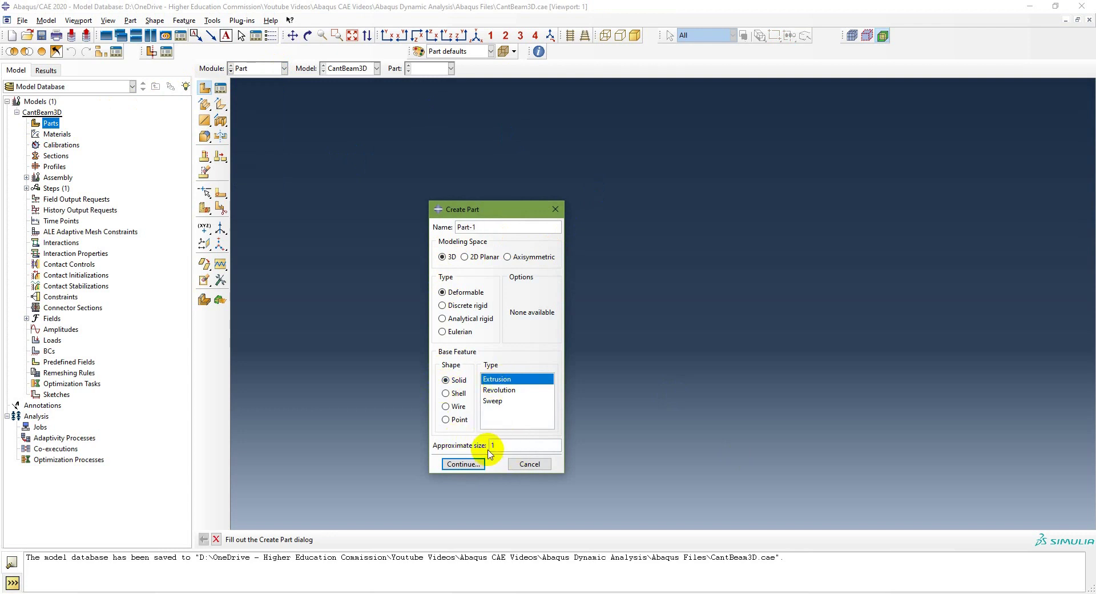
type("1")
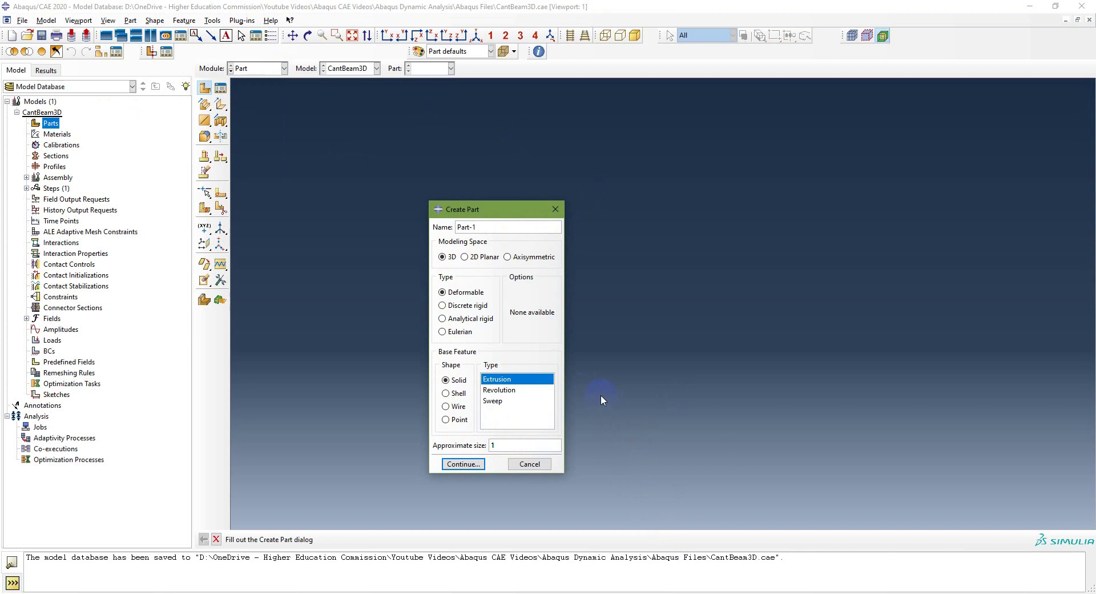
left_click(491, 445)
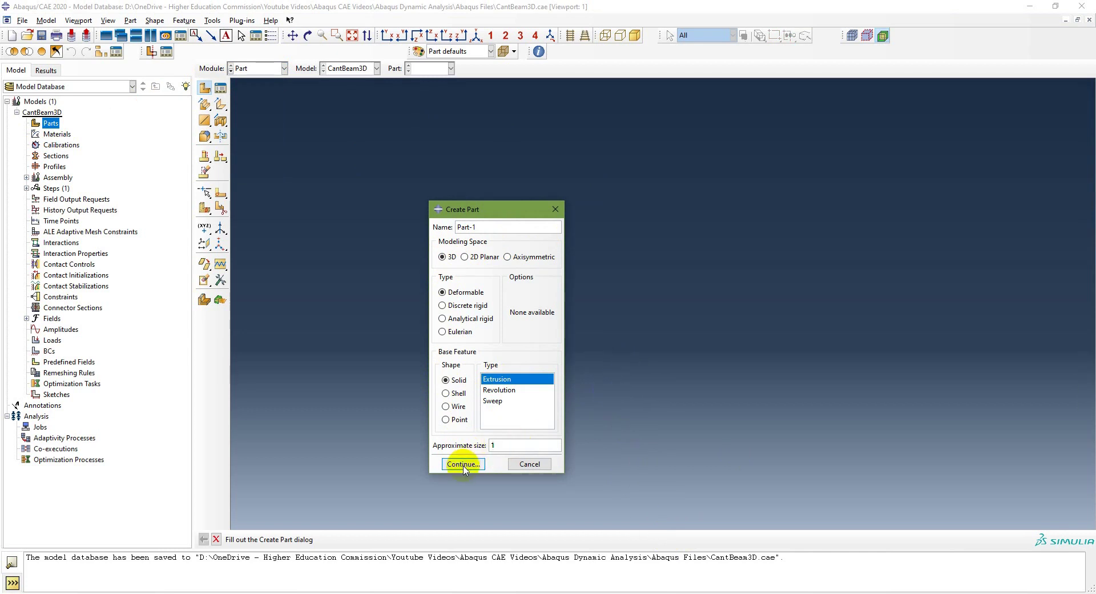
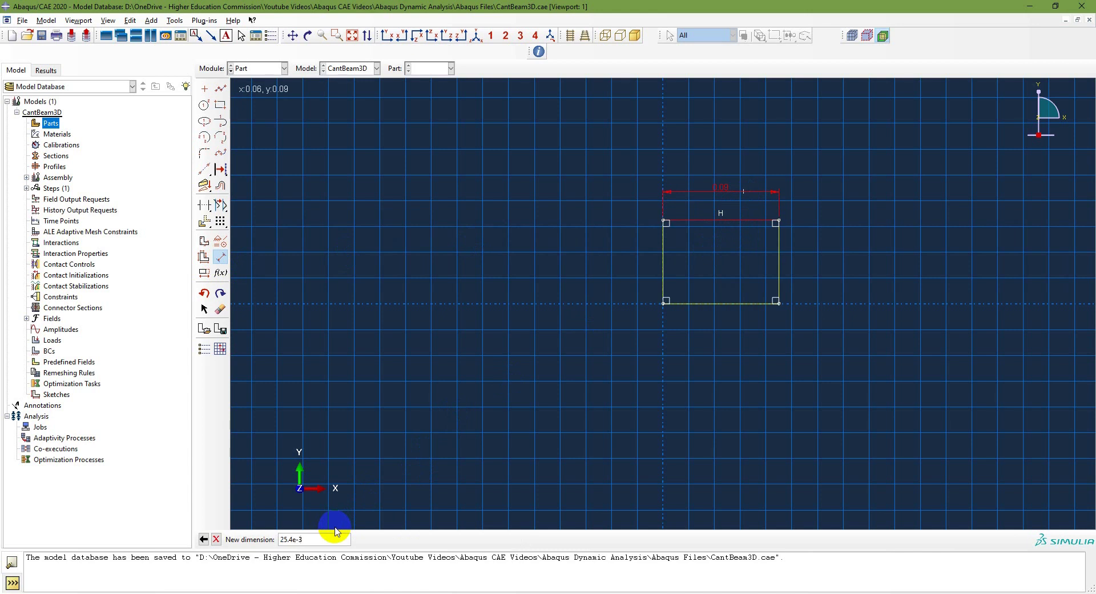
Dimension the sketched rectangle with a width of 25.4e-3 and a height of 3.175e-3.
key("Return")
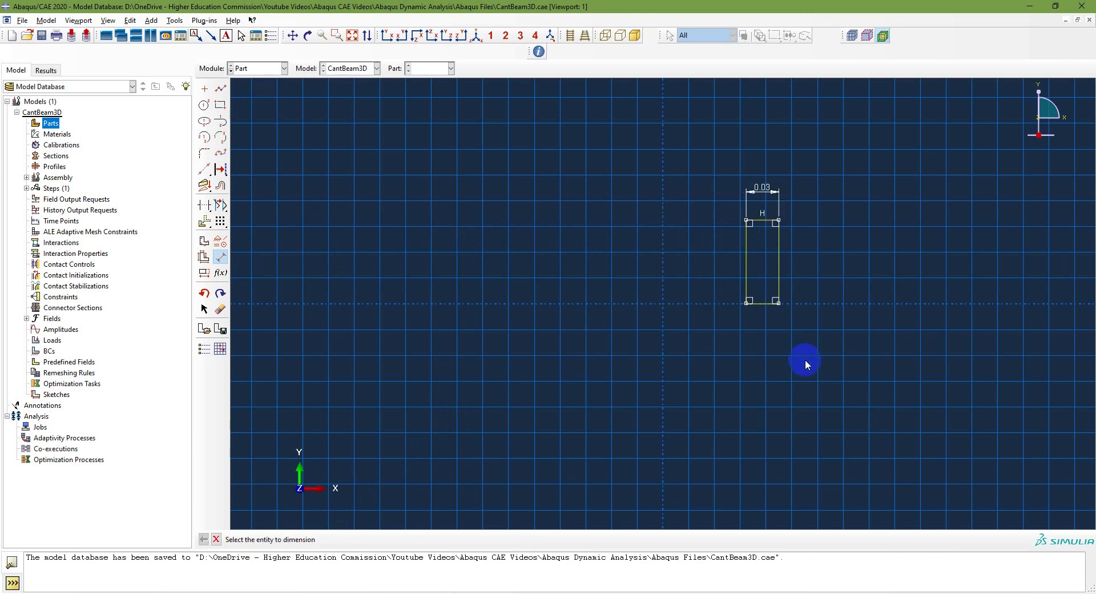
left_click(749, 275)
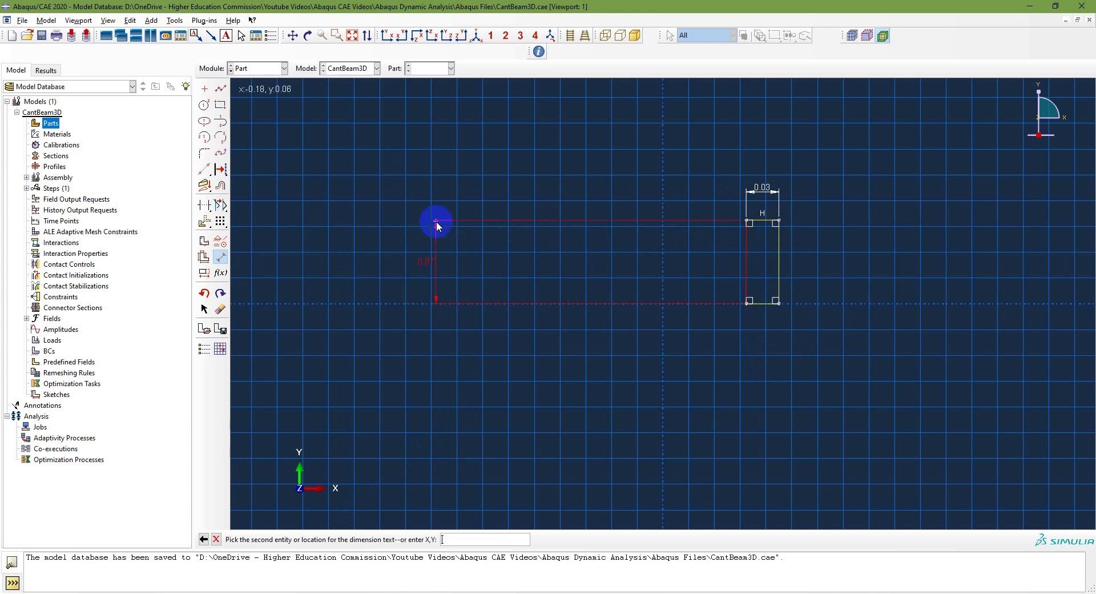
left_click(725, 261)
left_click(288, 544)
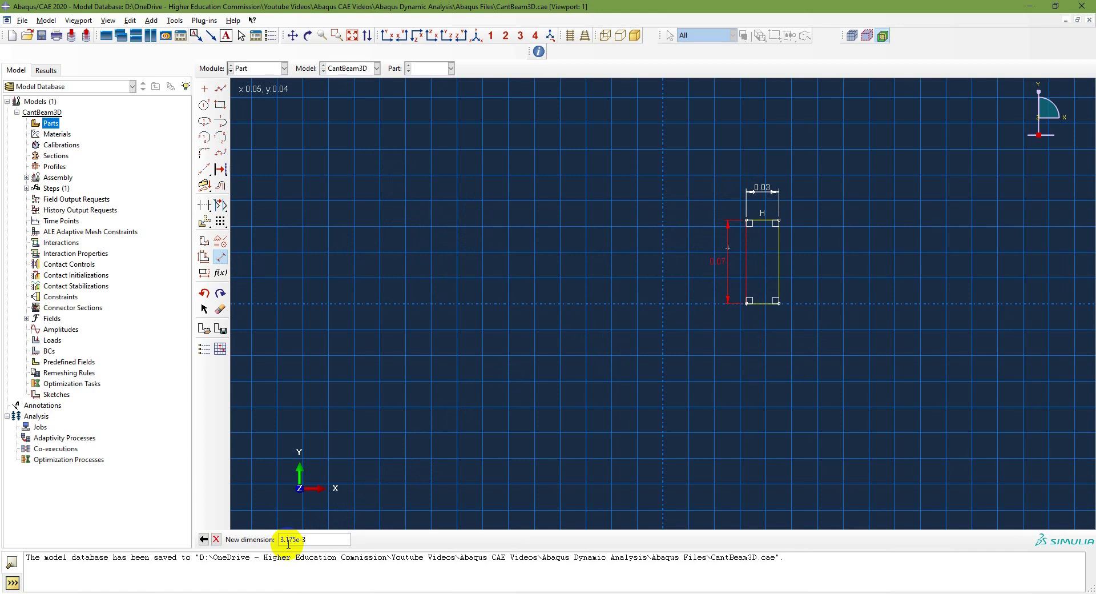
key("Return")
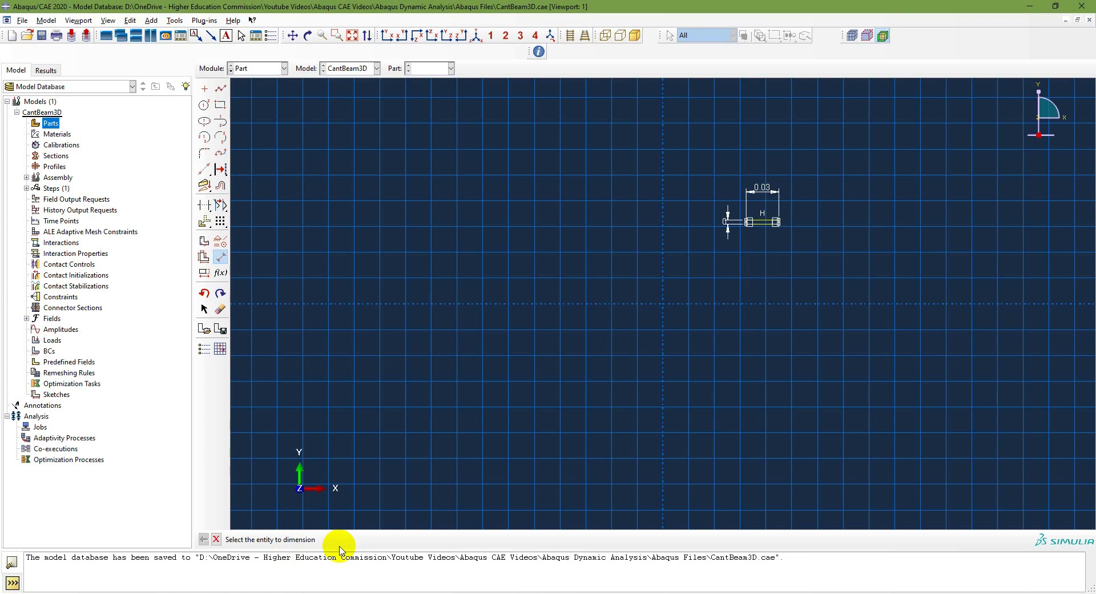
scroll(778, 216, "up", 5)
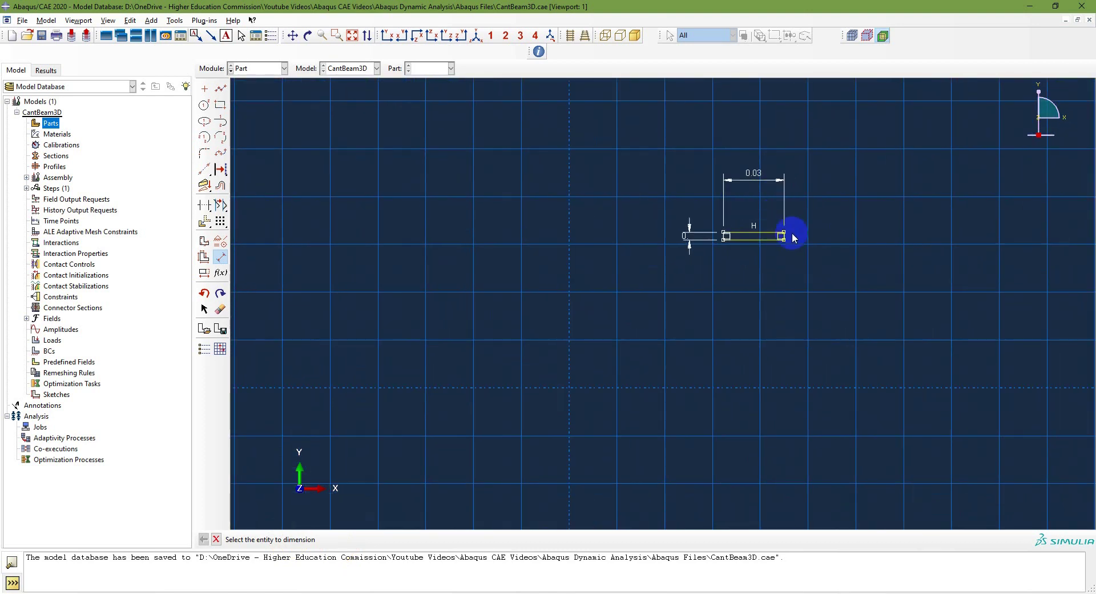
Move the rectangle so that its lower-left corner lies on the sketch origin.
left_click(225, 268)
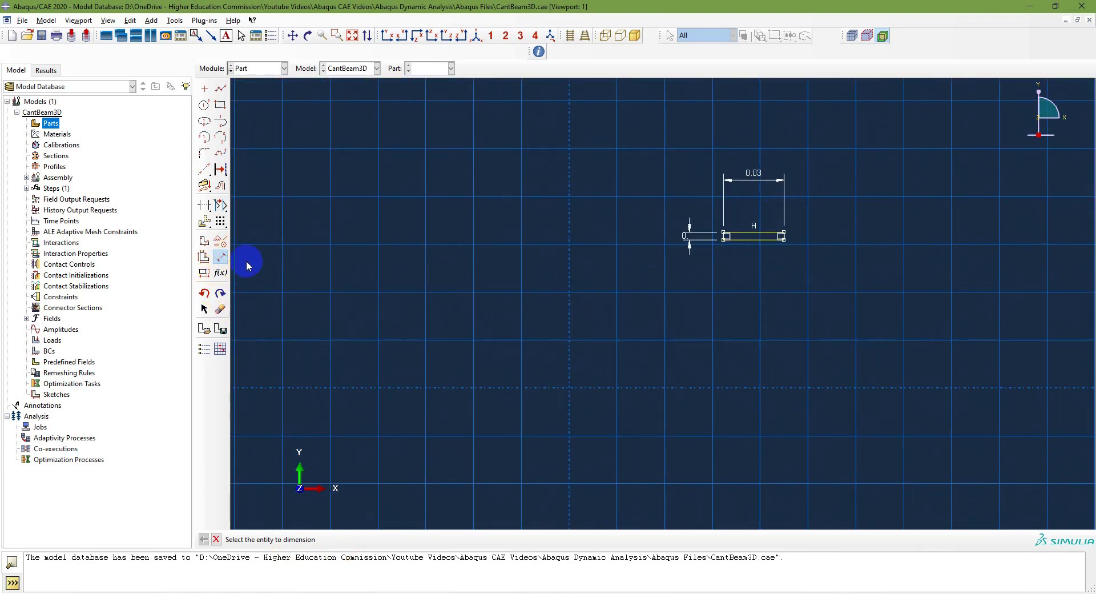
left_click(204, 309)
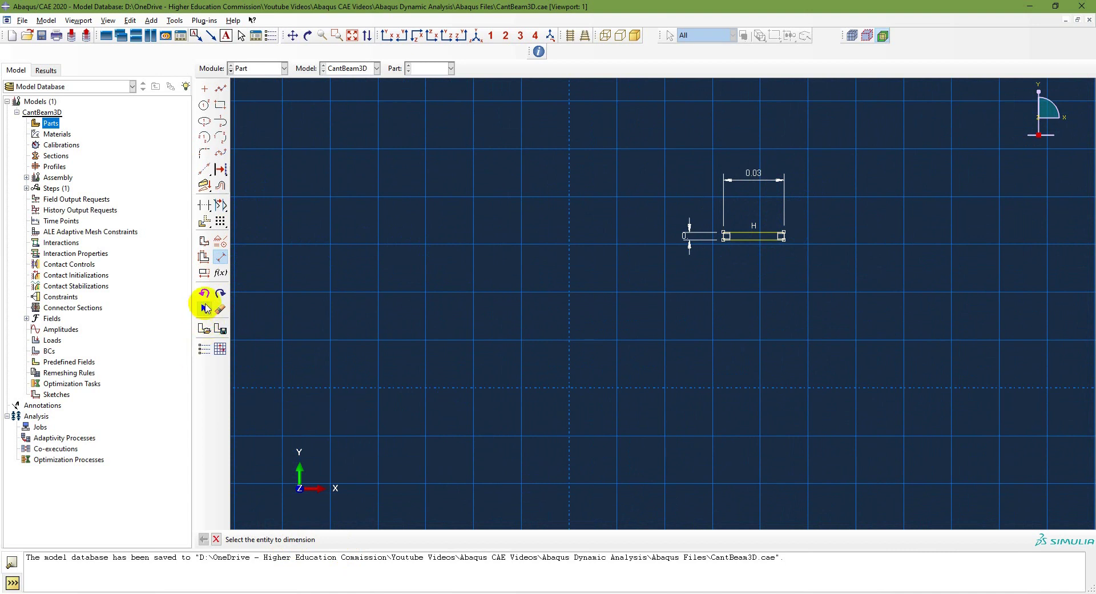
mouse_move(724, 245)
left_mouse_down()
mouse_move(670, 291)
mouse_move(609, 377)
mouse_move(536, 389)
mouse_move(571, 387)
left_mouse_up()
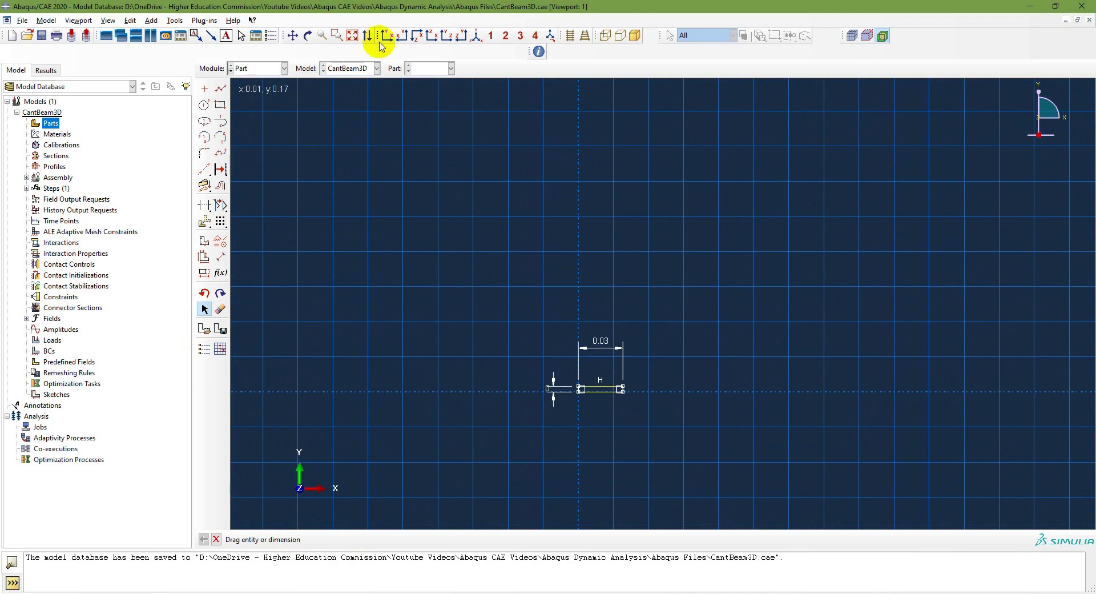
left_click(352, 35)
scroll(667, 499, "up", 2)
scroll(667, 499, "up", 2)
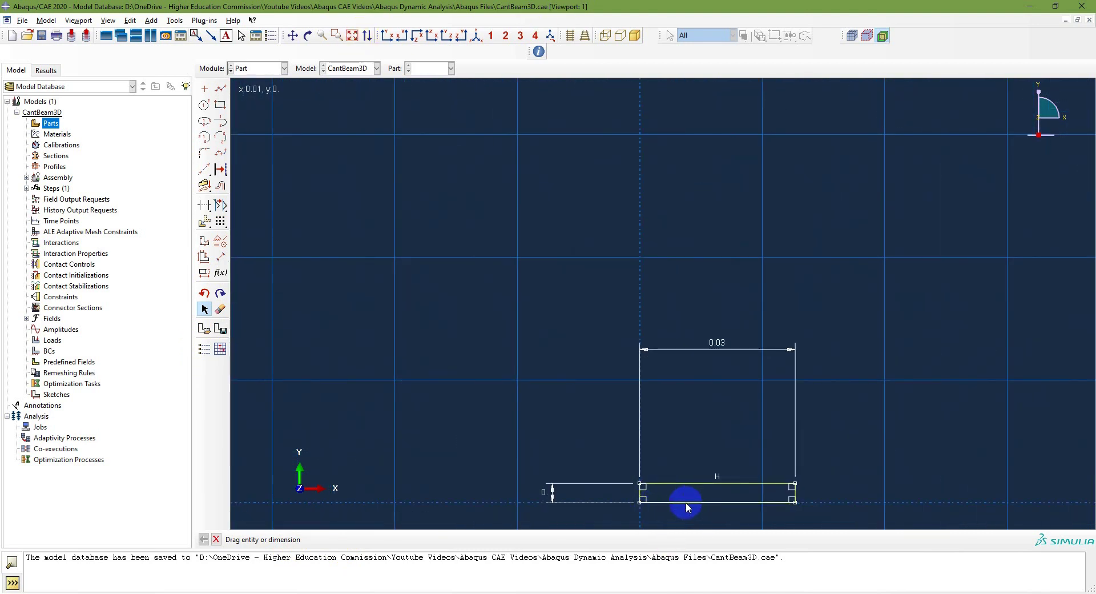
right_click(488, 303)
left_click(508, 360)
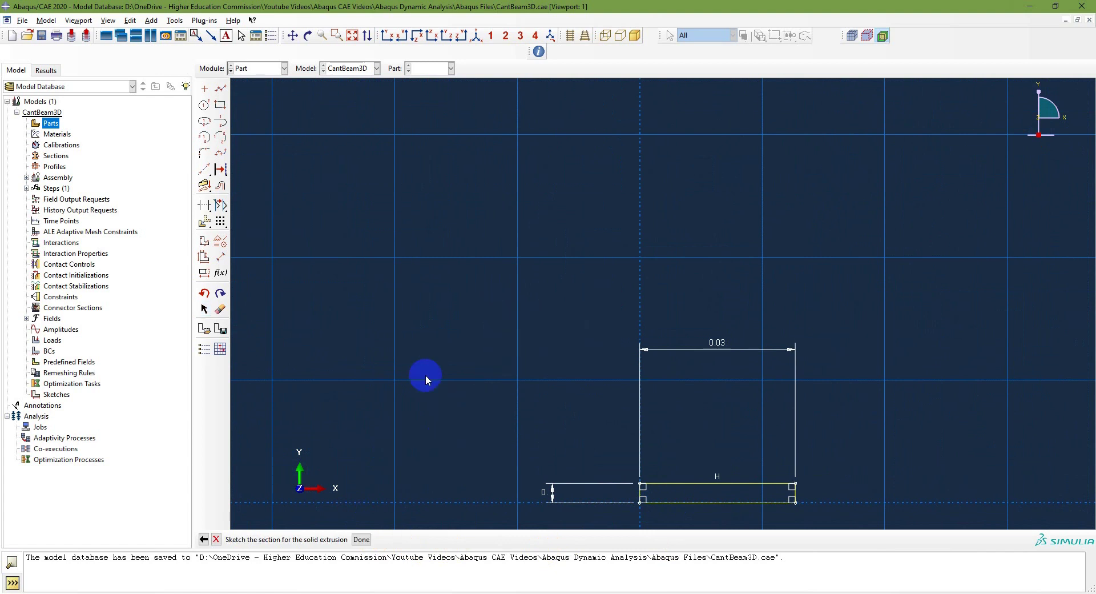
Finish the section sketch and extrude it to a depth of 0.4064, ending in an isometric view.
left_click(361, 542)
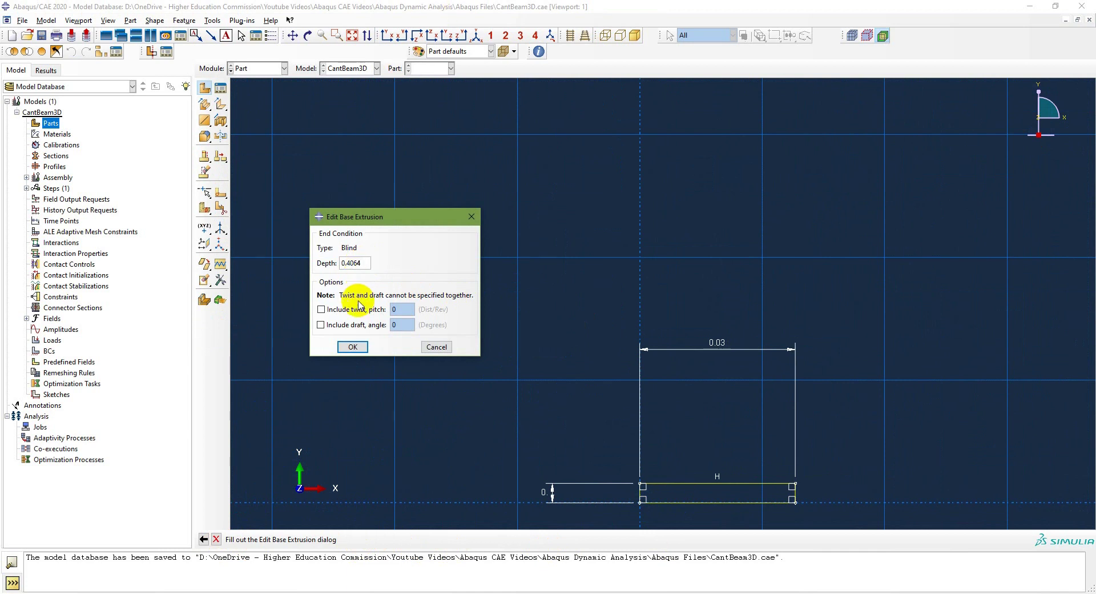
left_click(353, 346)
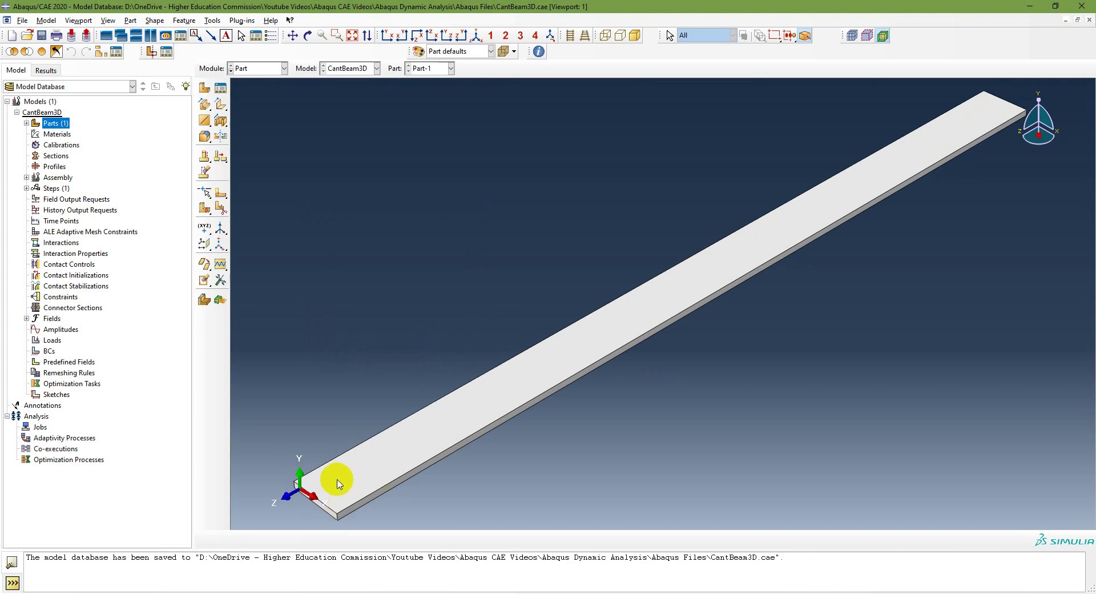
left_click(366, 235)
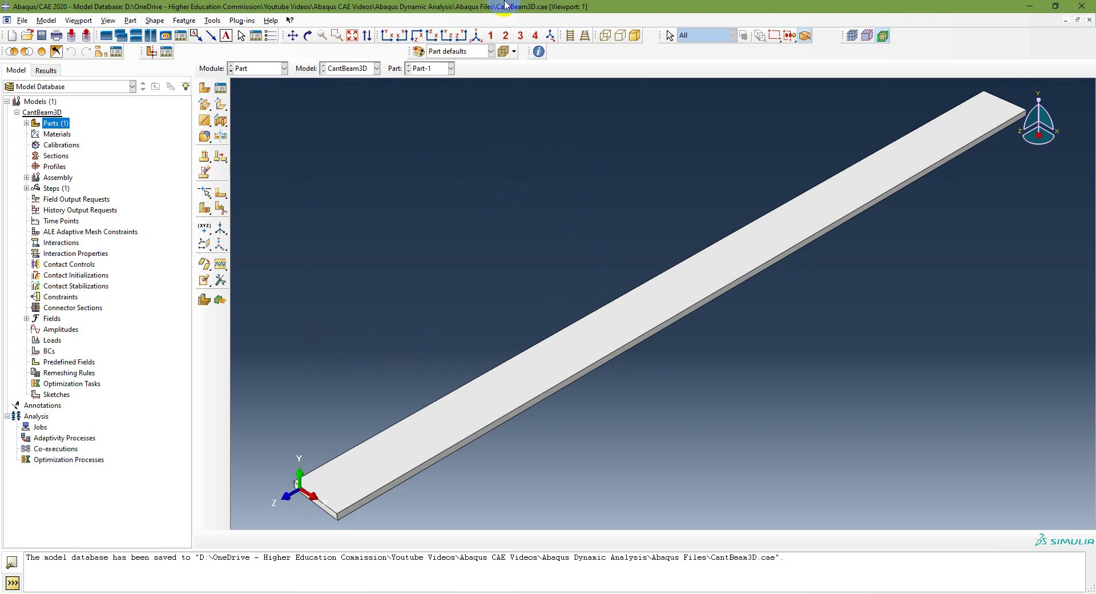
left_click(385, 36)
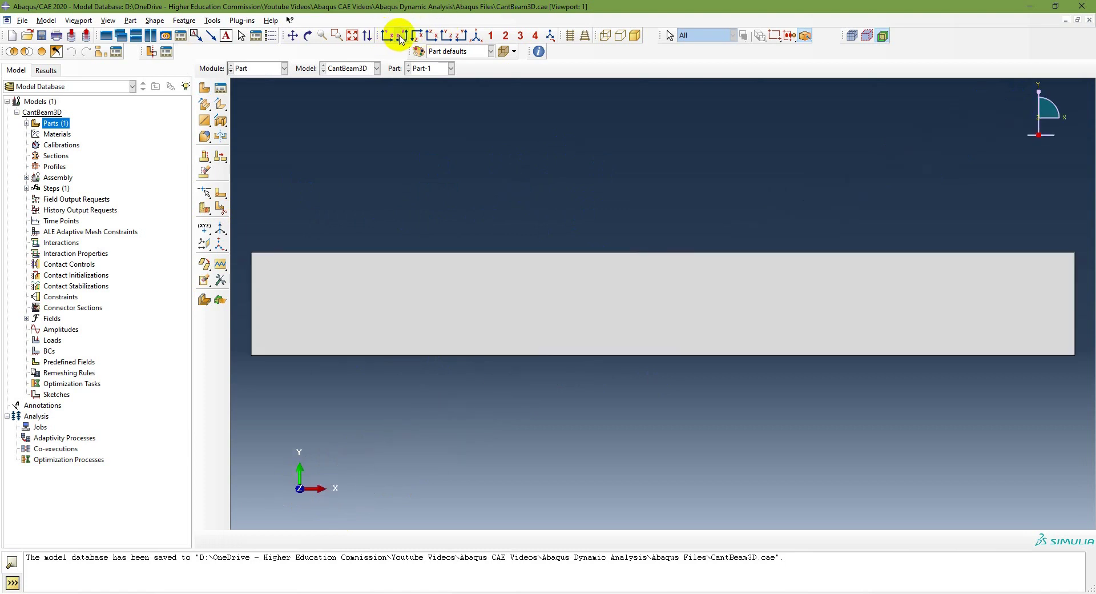
left_click(476, 36)
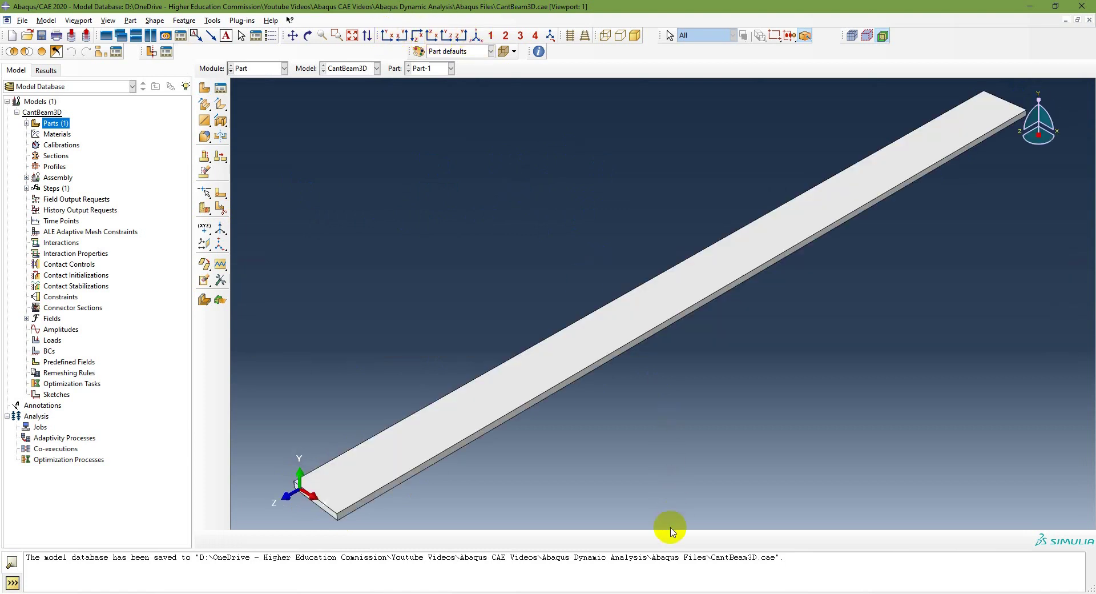
In the Property module, create a material named Steel with a uniform mass density of 7850.
key("alt+Tab")
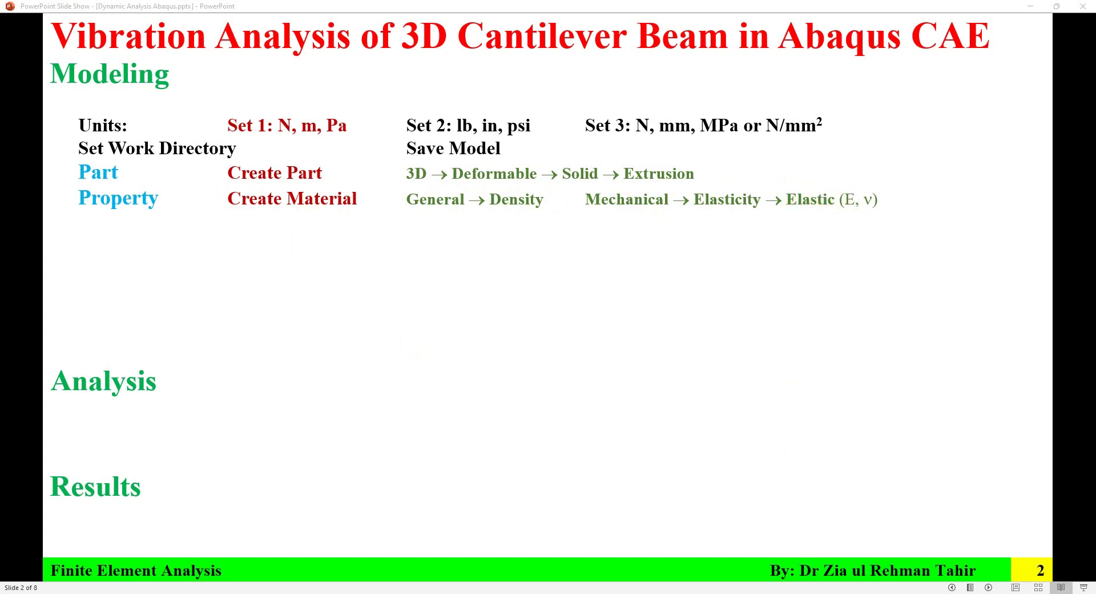
key("alt+Tab")
left_click(277, 73)
left_click(272, 88)
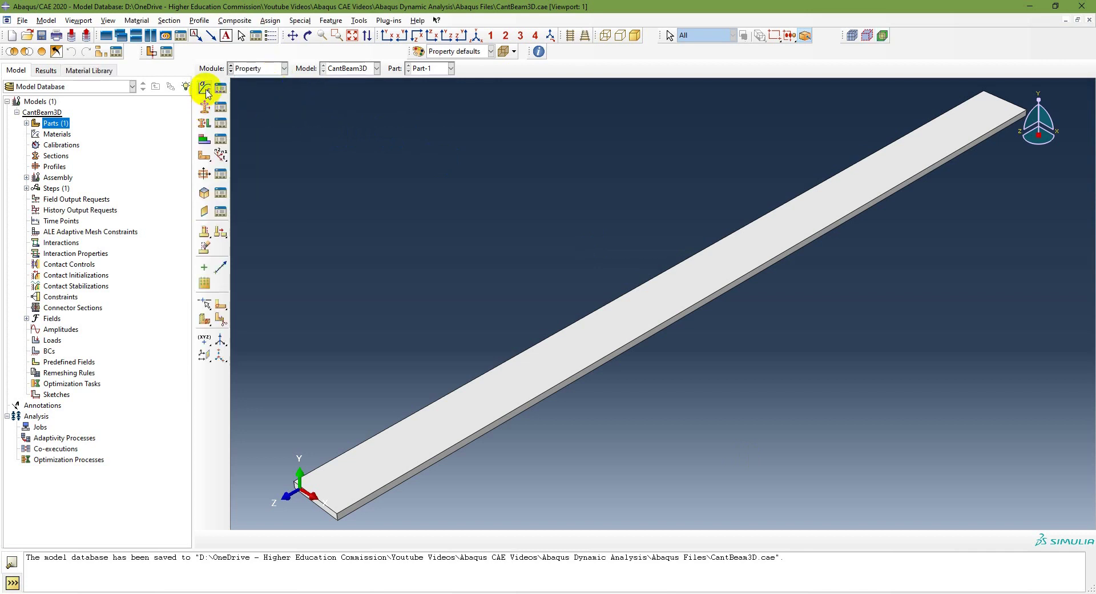
double_click(49, 136)
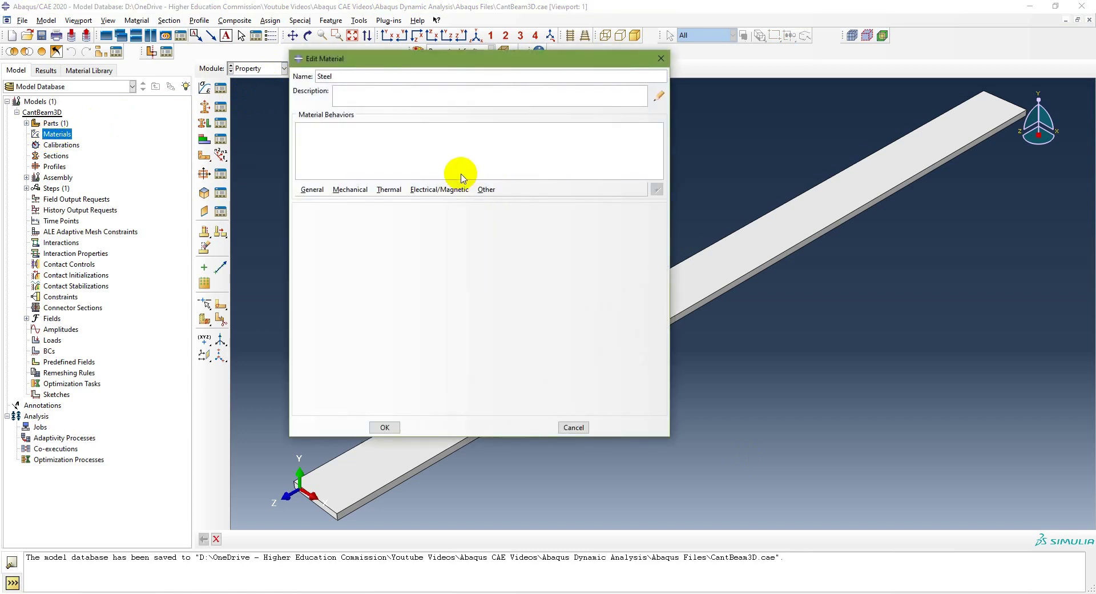
left_click(312, 189)
left_click(318, 204)
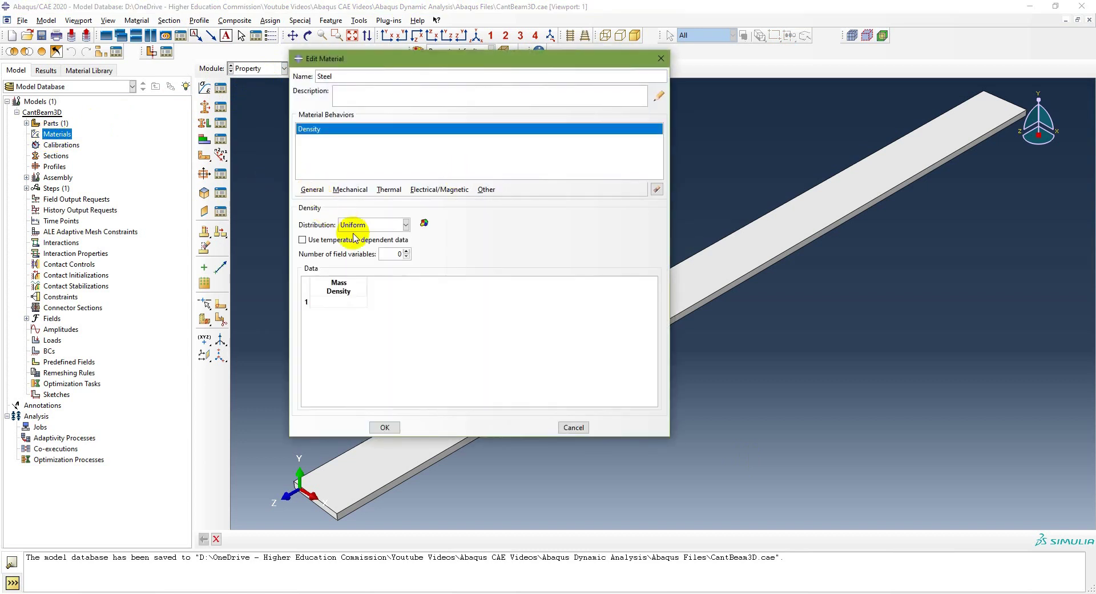
left_click(341, 304)
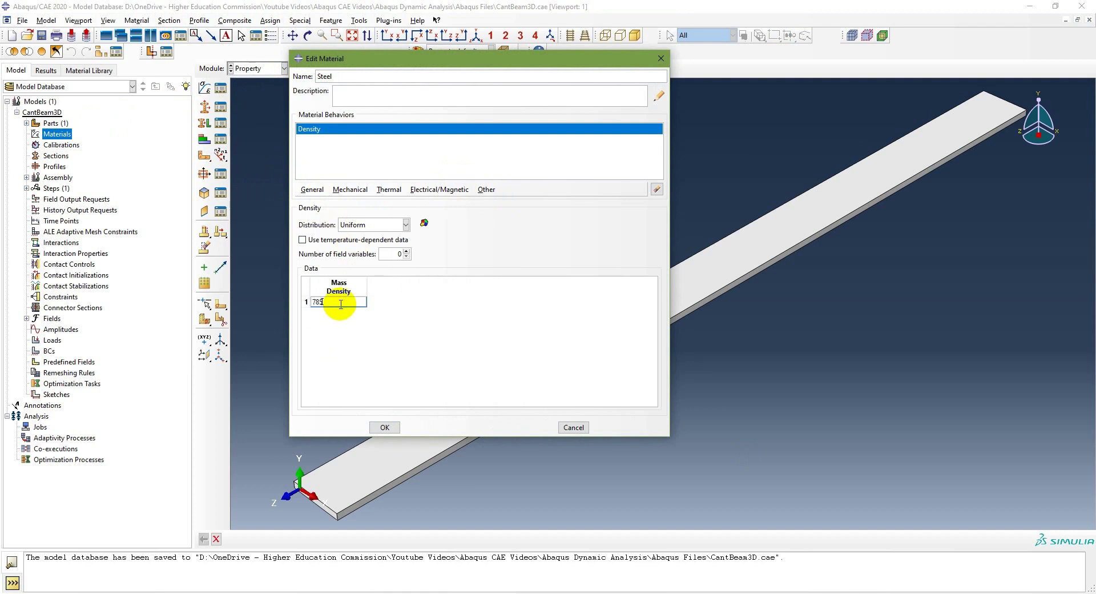
Add isotropic elastic behavior to Steel with a Young's modulus of 210e9 and a Poisson's ratio of 0.3, and save the material.
left_click(350, 189)
mouse_move(368, 203)
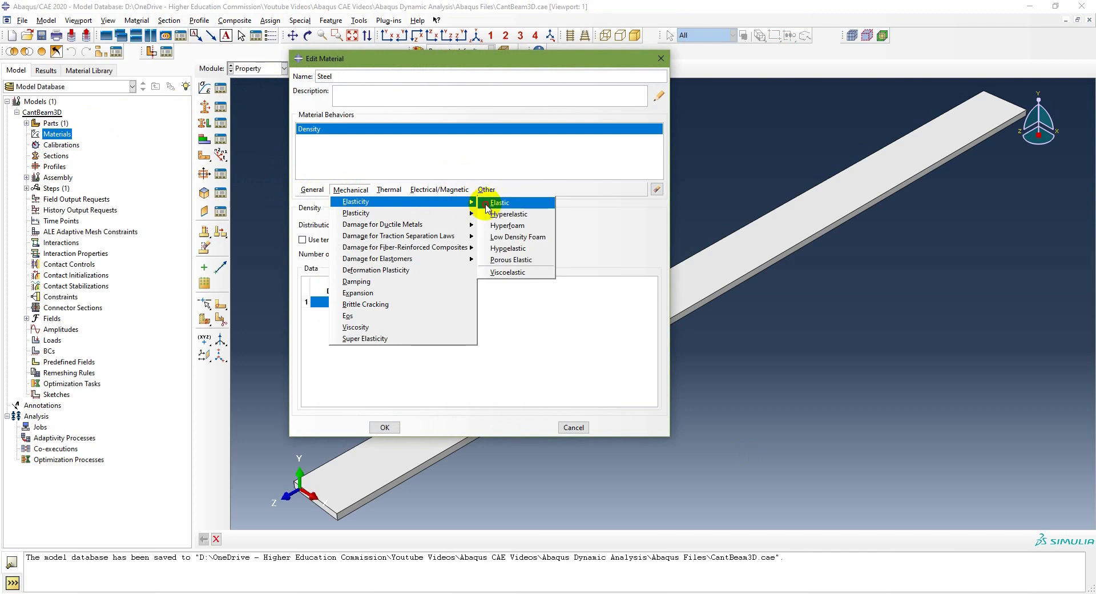
left_click(498, 203)
left_click(342, 346)
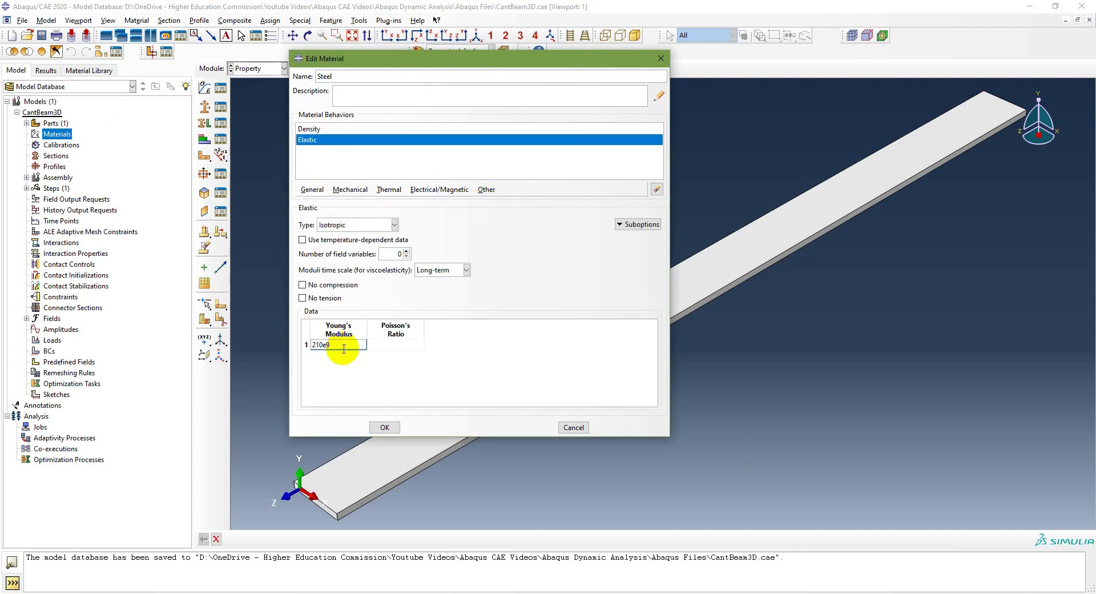
left_click(396, 346)
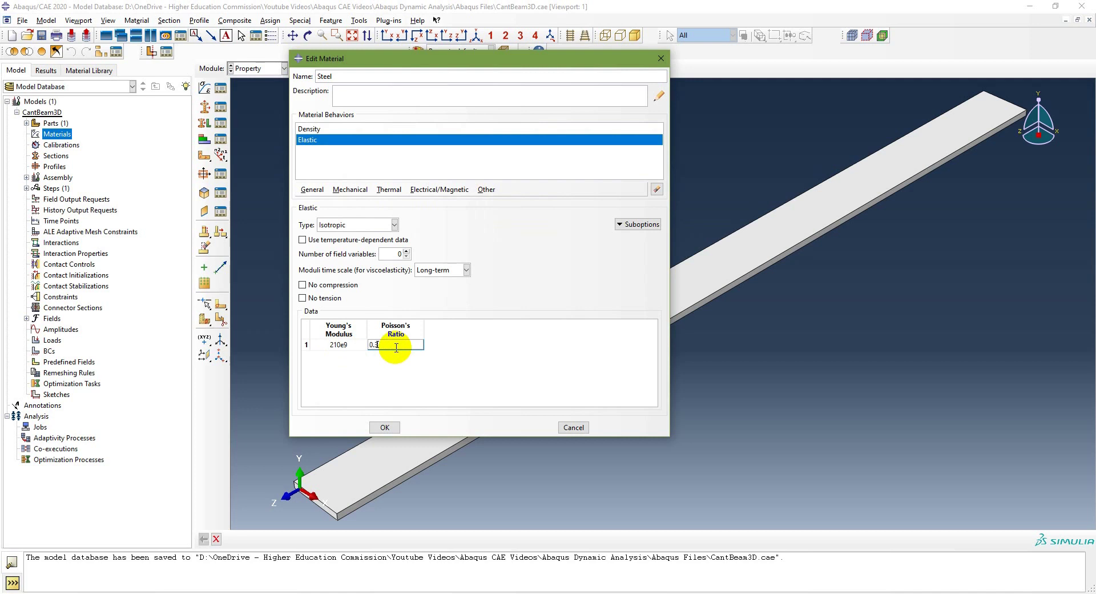
left_click(388, 427)
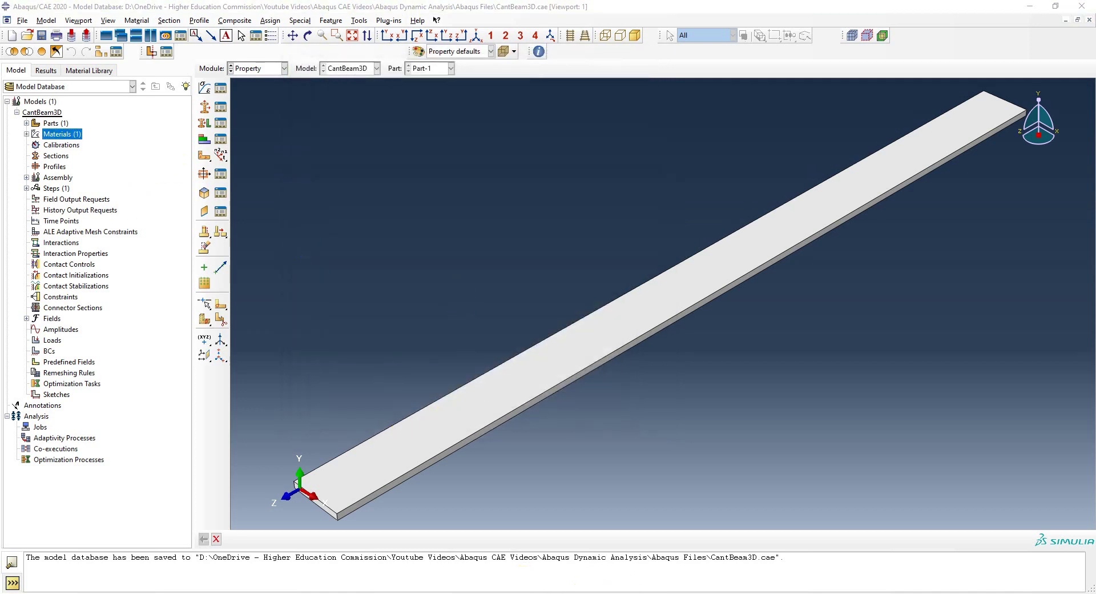
Review the Steel material's definition in the Material Manager and close it without changes.
left_click(221, 90)
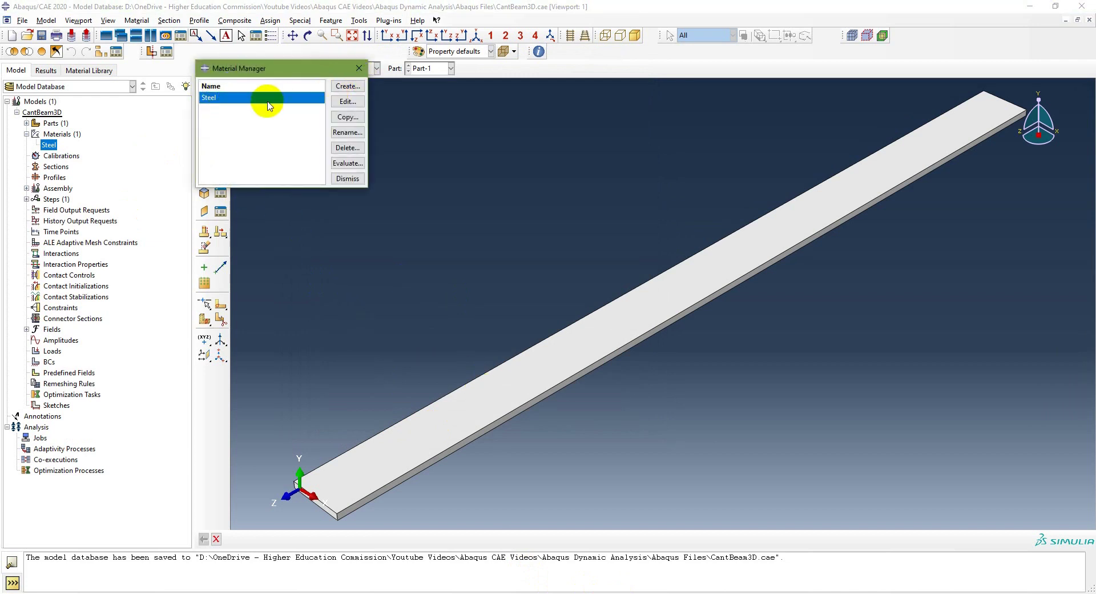
double_click(270, 101)
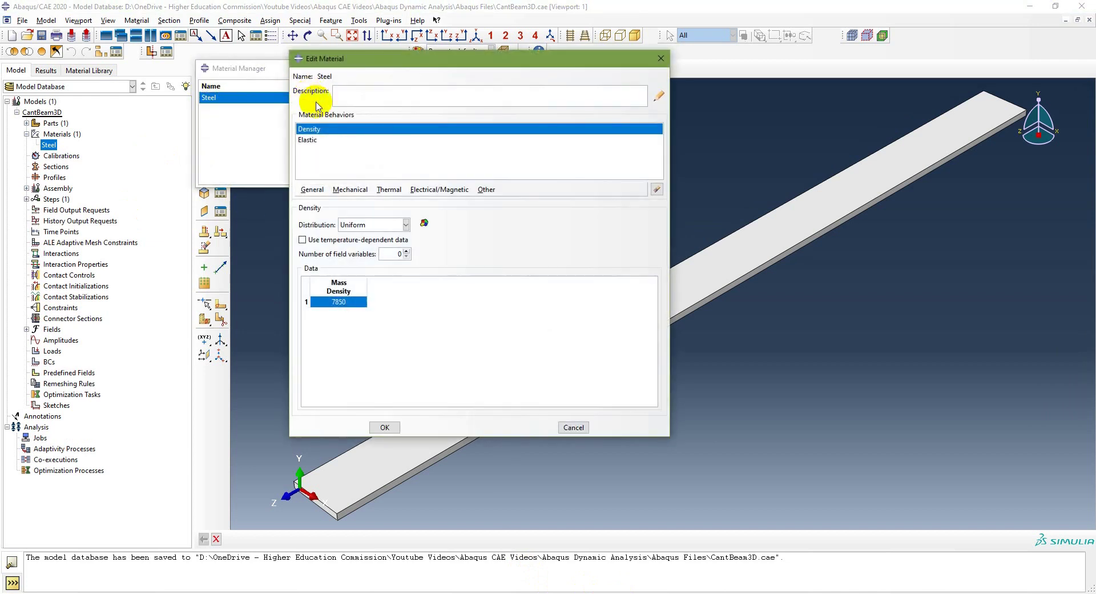
left_click(570, 423)
left_click(26, 133)
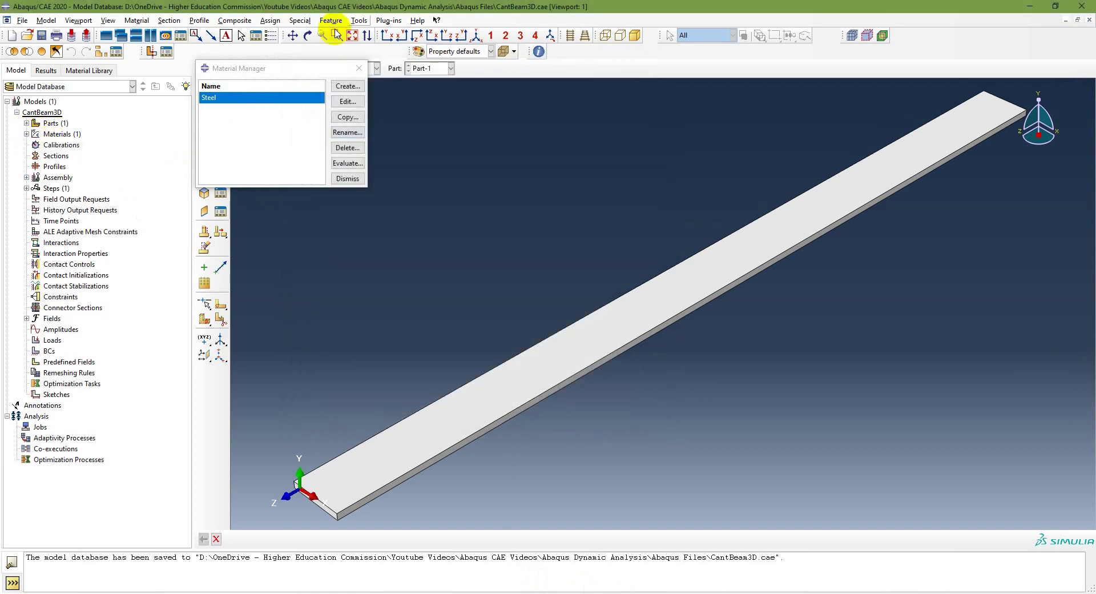
left_click(360, 68)
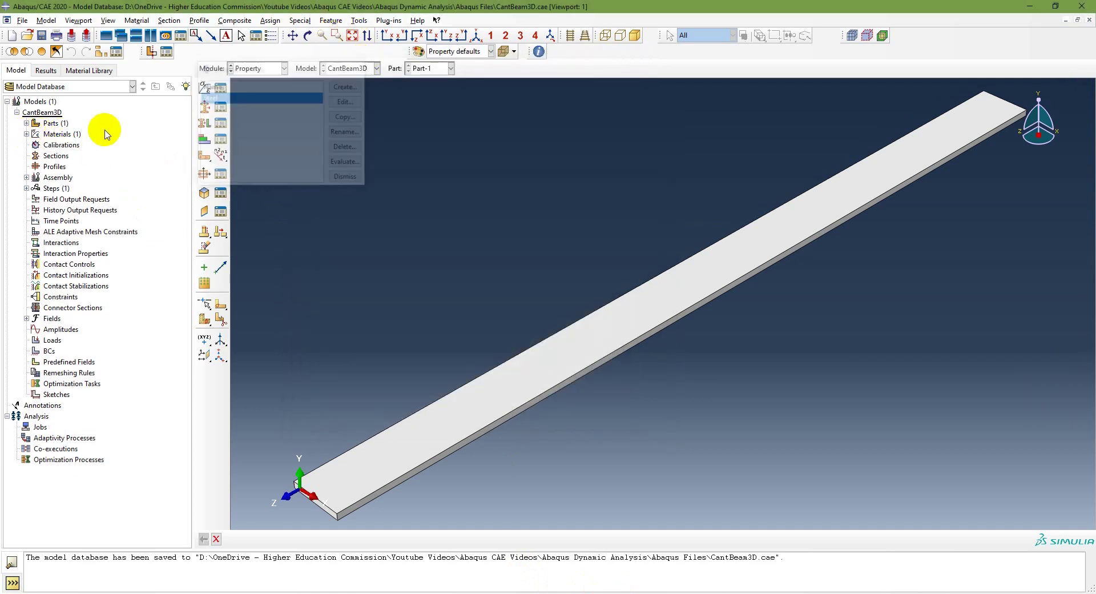
Open the Steel material from the model tree, review its density and elastic data, and close it without changes.
left_click(27, 134)
double_click(49, 145)
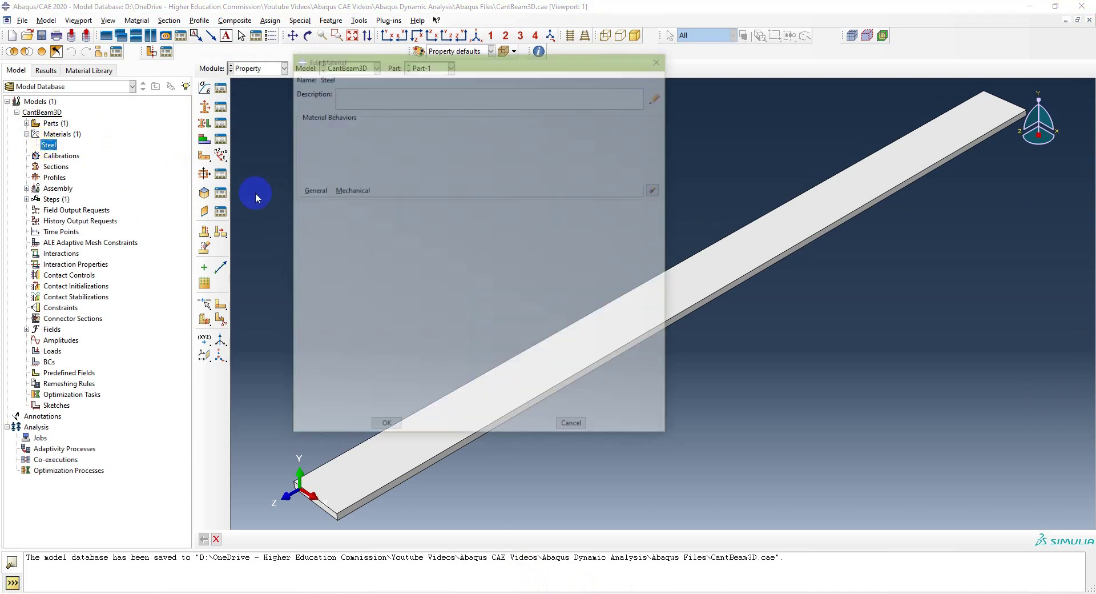
left_click(311, 140)
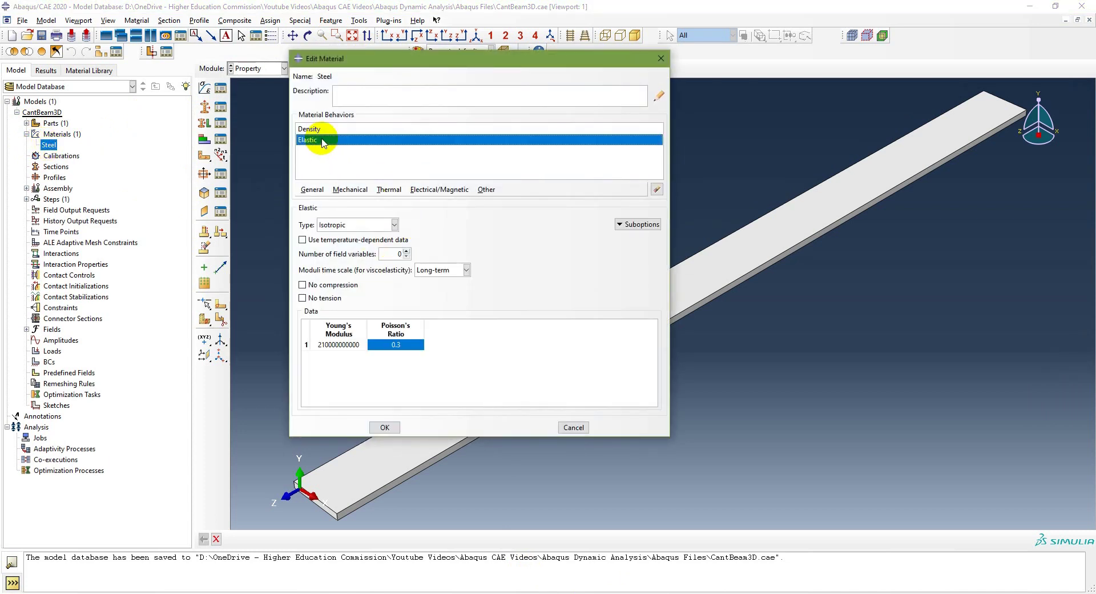
left_click(385, 428)
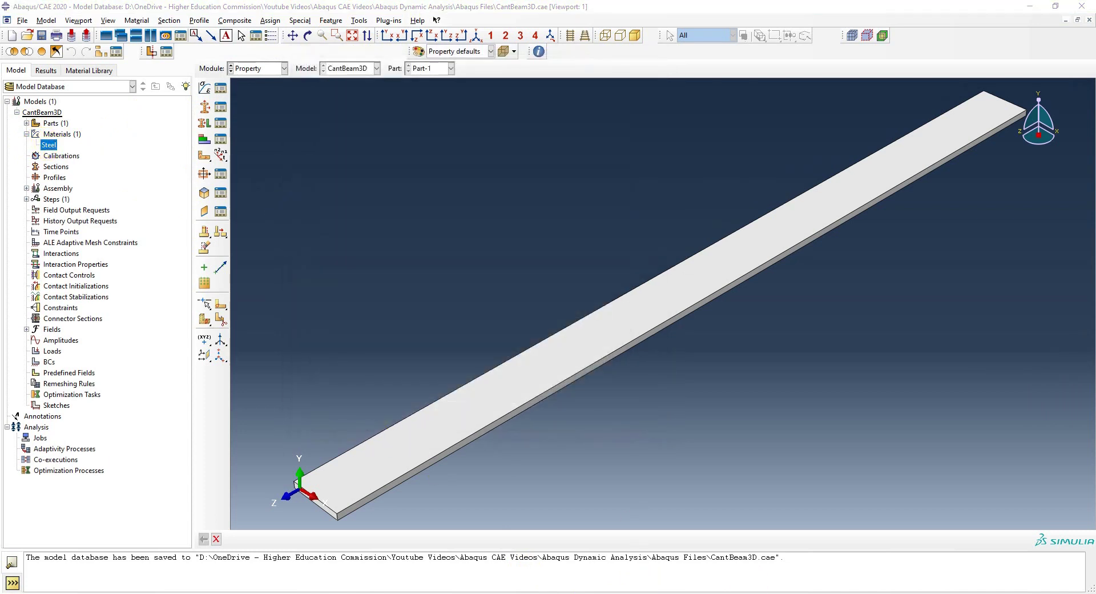
Create a solid, homogeneous section named Beam that uses the Steel material, leaving the plane stress/strain thickness off.
key("alt+Tab")
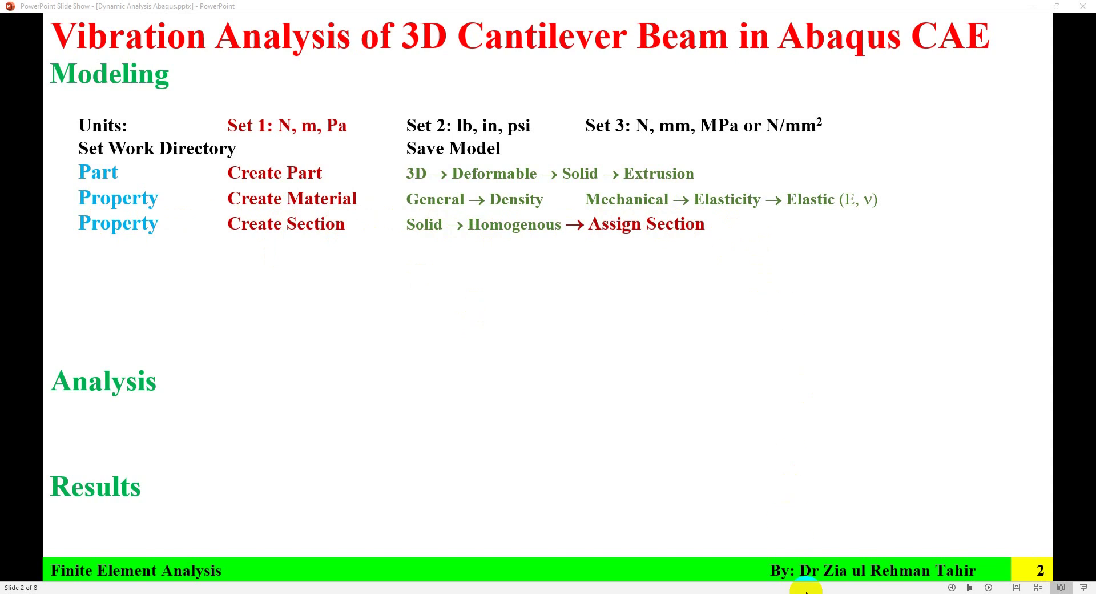
key("alt+Tab")
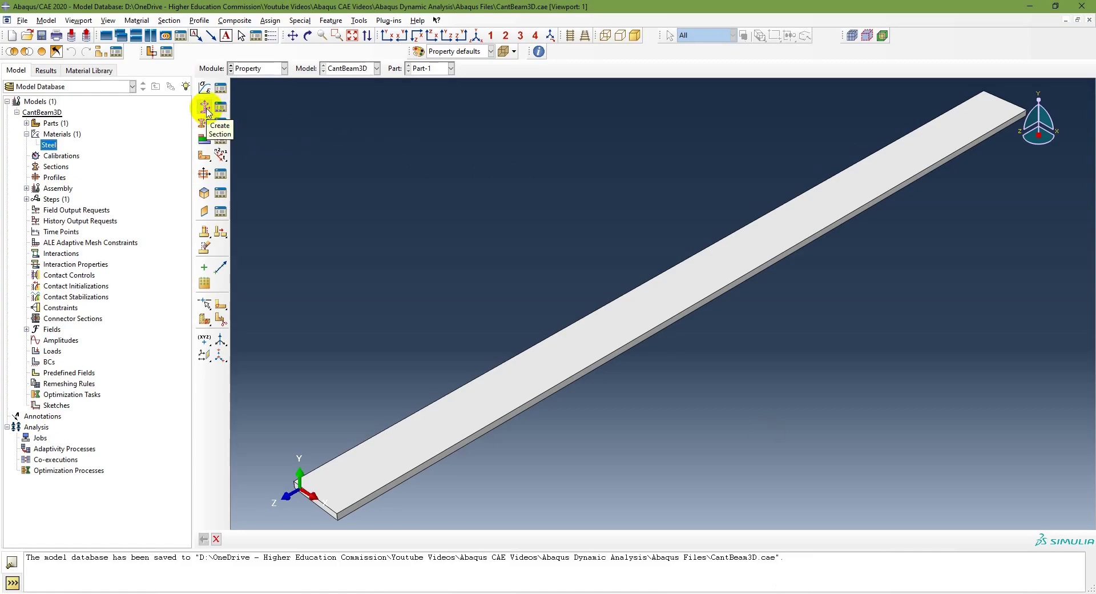
left_click(55, 167)
double_click(55, 167)
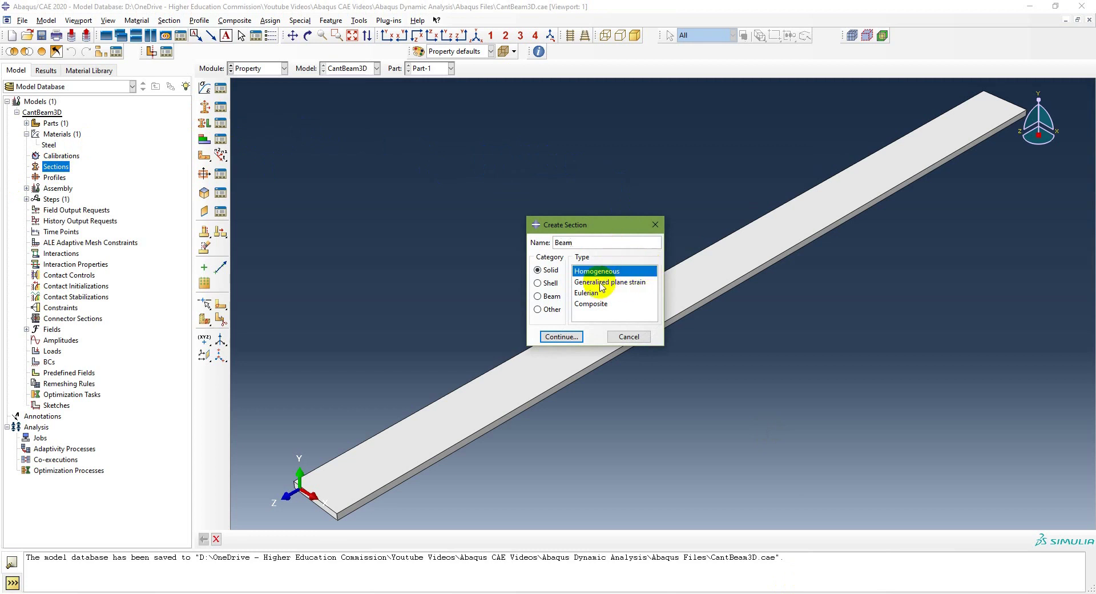
left_click(559, 337)
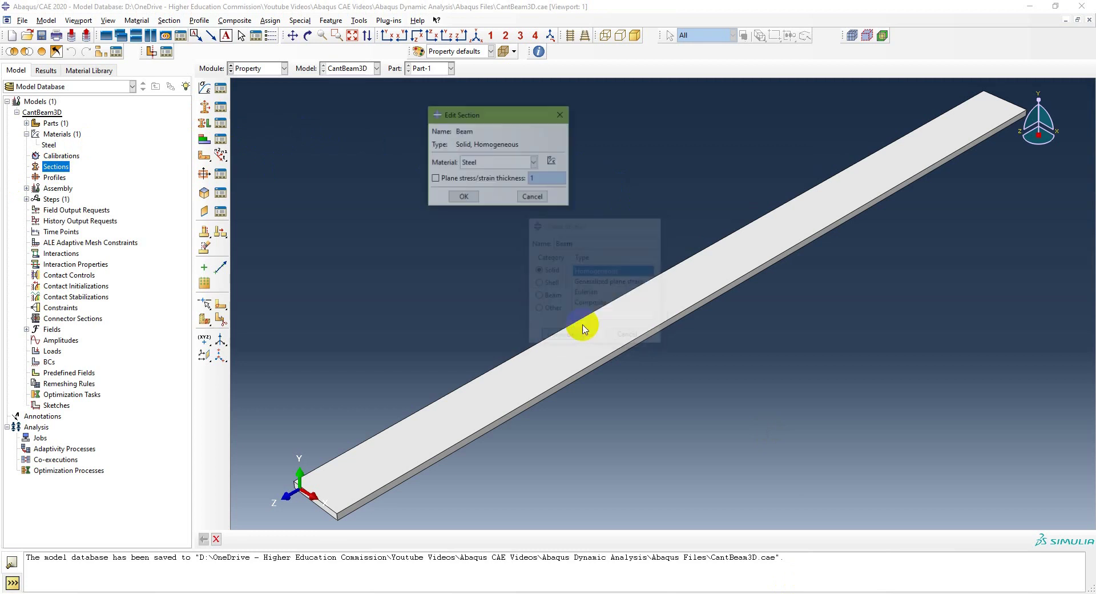
left_click(456, 197)
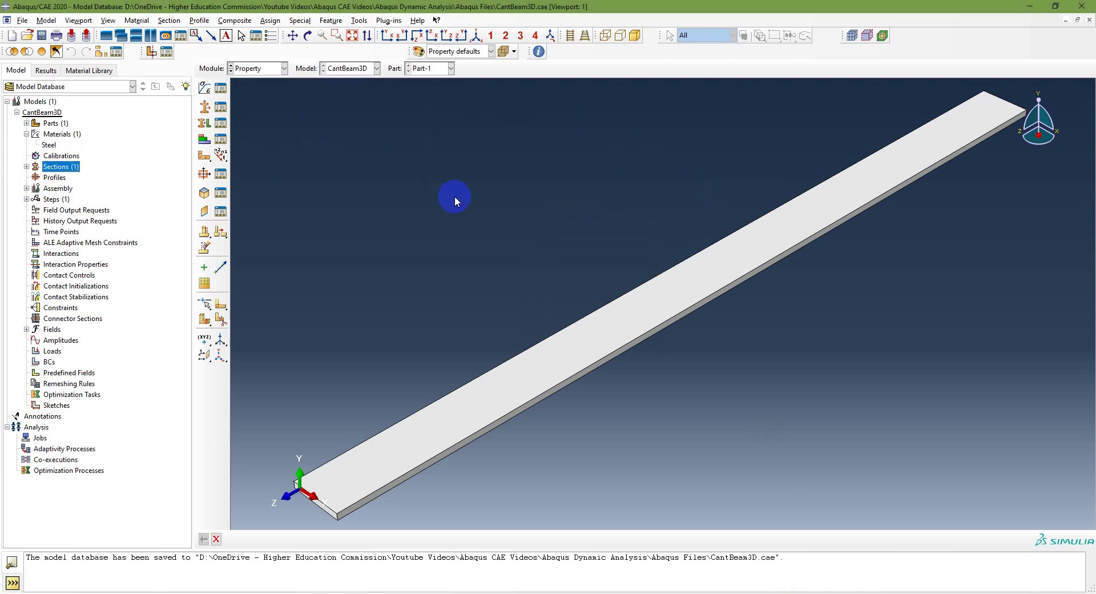
Open the Beam section from the model tree to review its type and material, and close it without changes.
left_click(26, 167)
double_click(51, 178)
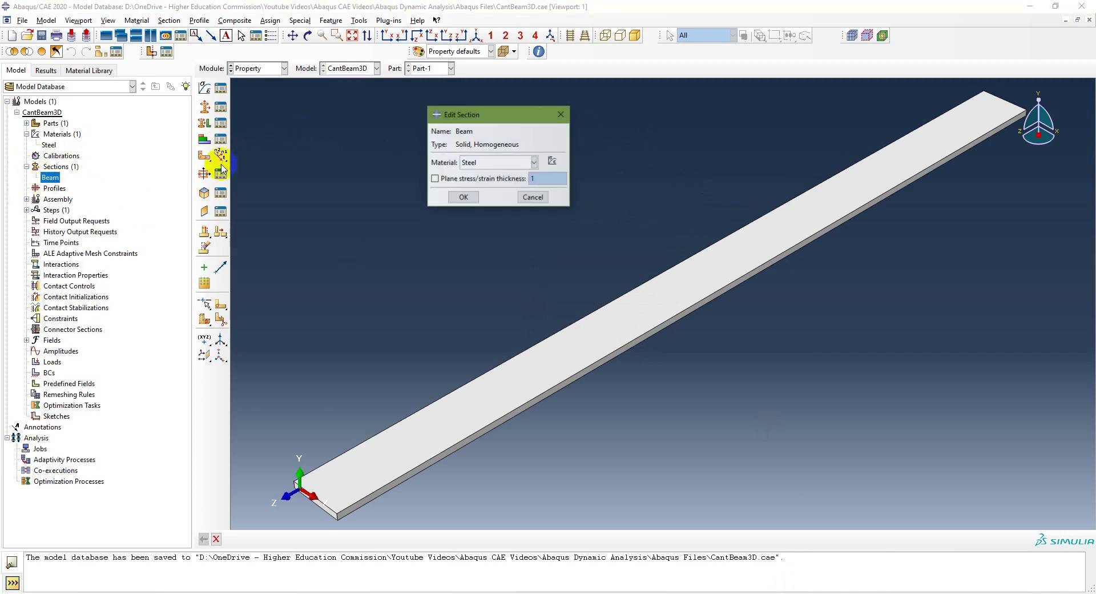
left_click(461, 196)
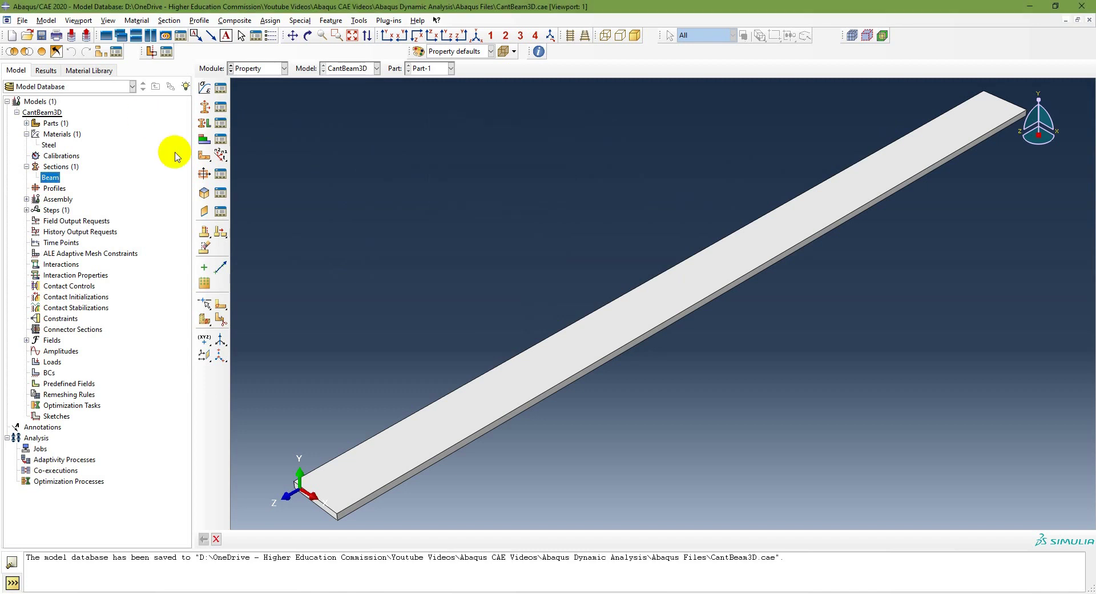
Assign the Beam section to the entire Part-1 solid without creating a set for the region.
left_click(26, 123)
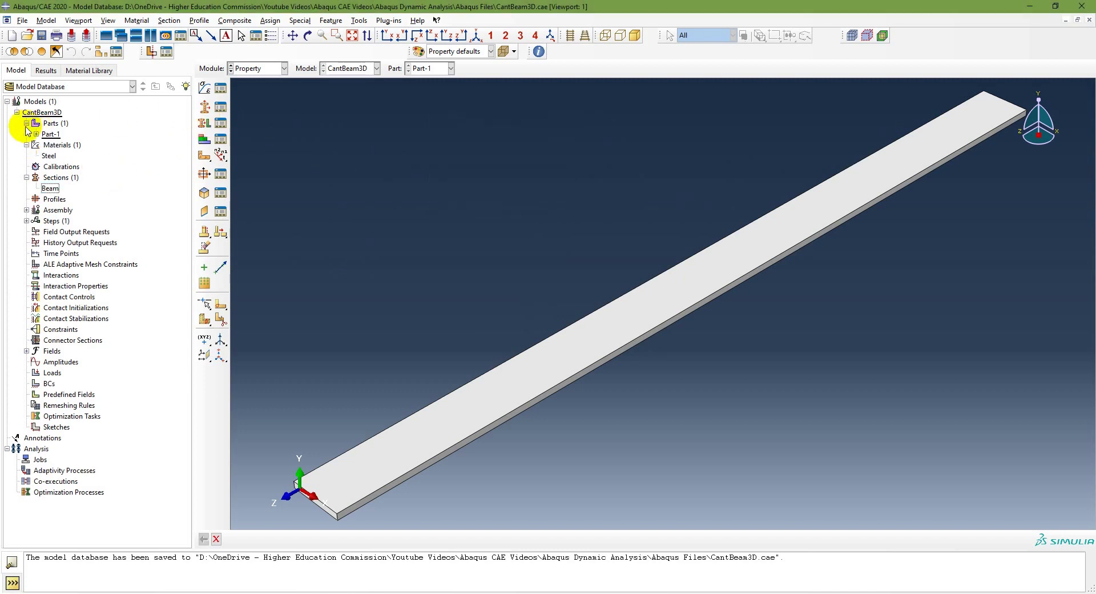
left_click(36, 134)
left_click(108, 200)
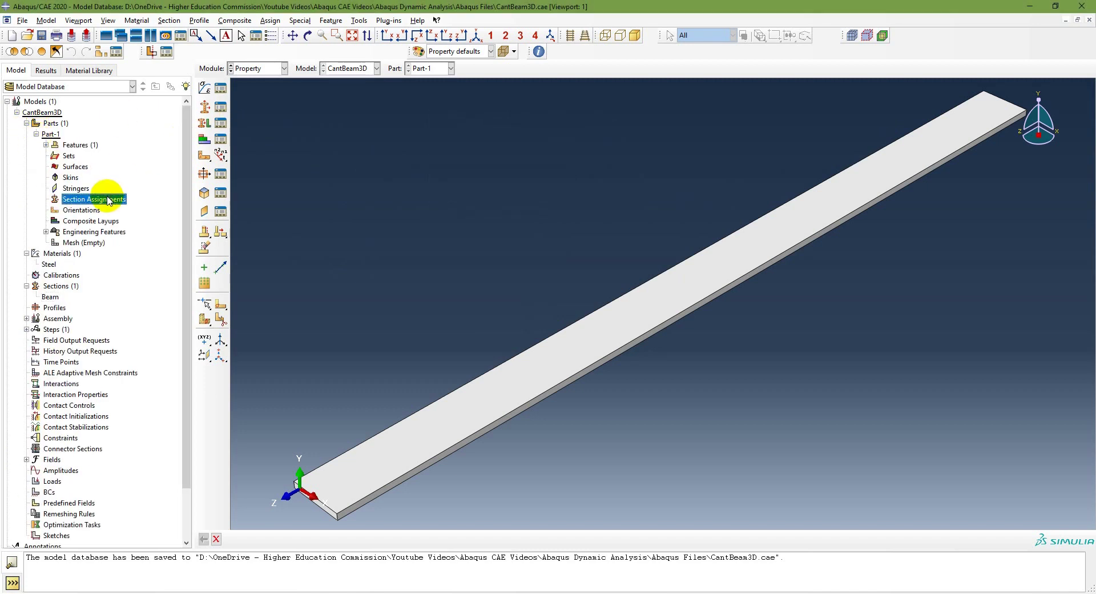
left_click(205, 124)
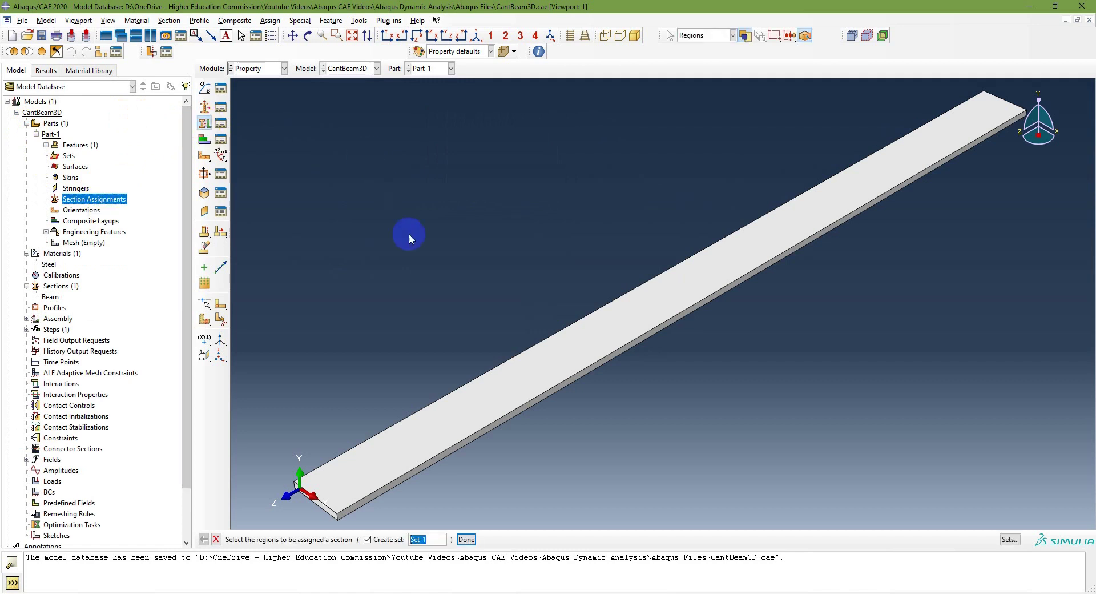
scroll(466, 252, "up", 2)
left_click(367, 539)
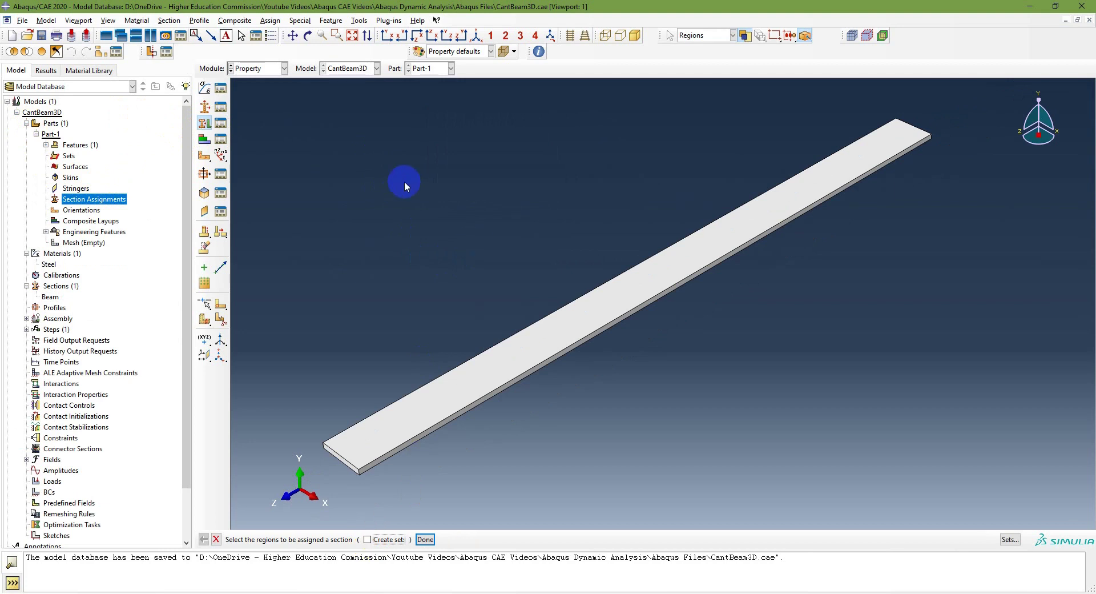
left_click_drag(279, 102, 966, 496)
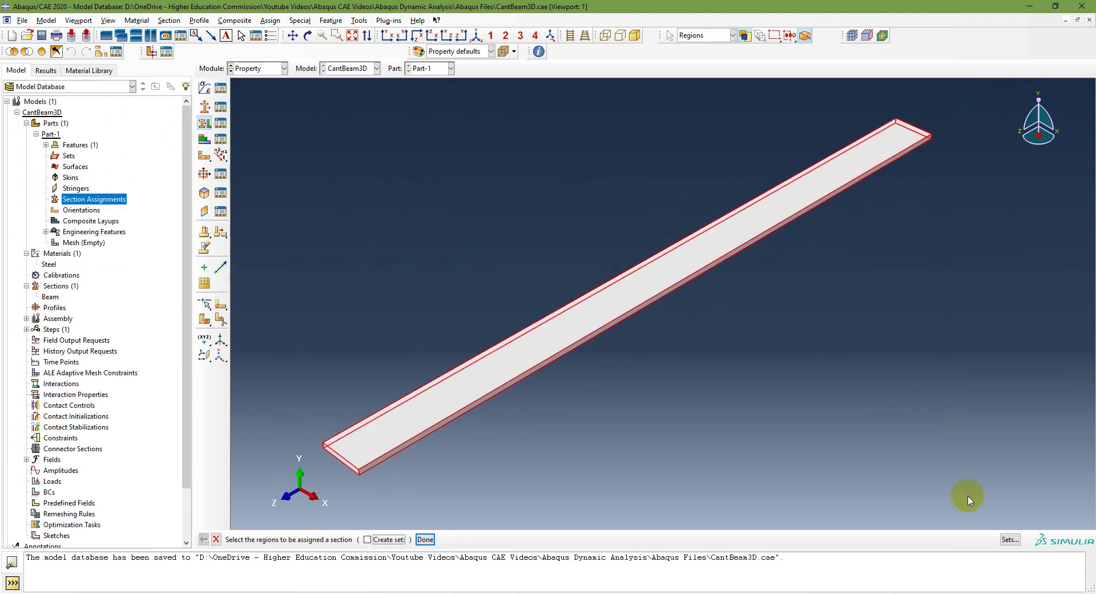
left_click(426, 539)
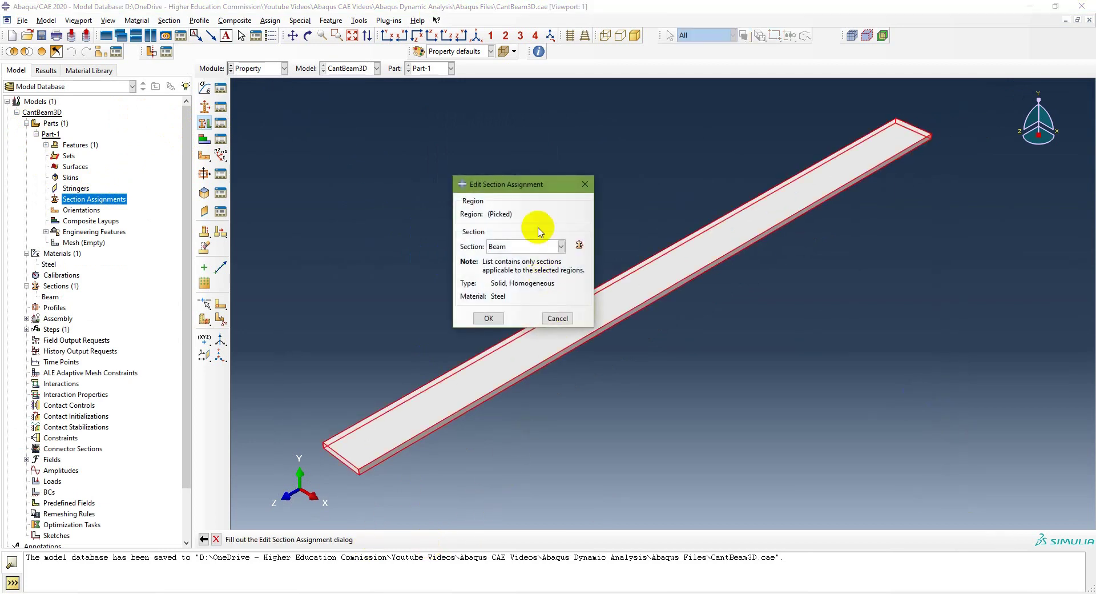
left_click(489, 316)
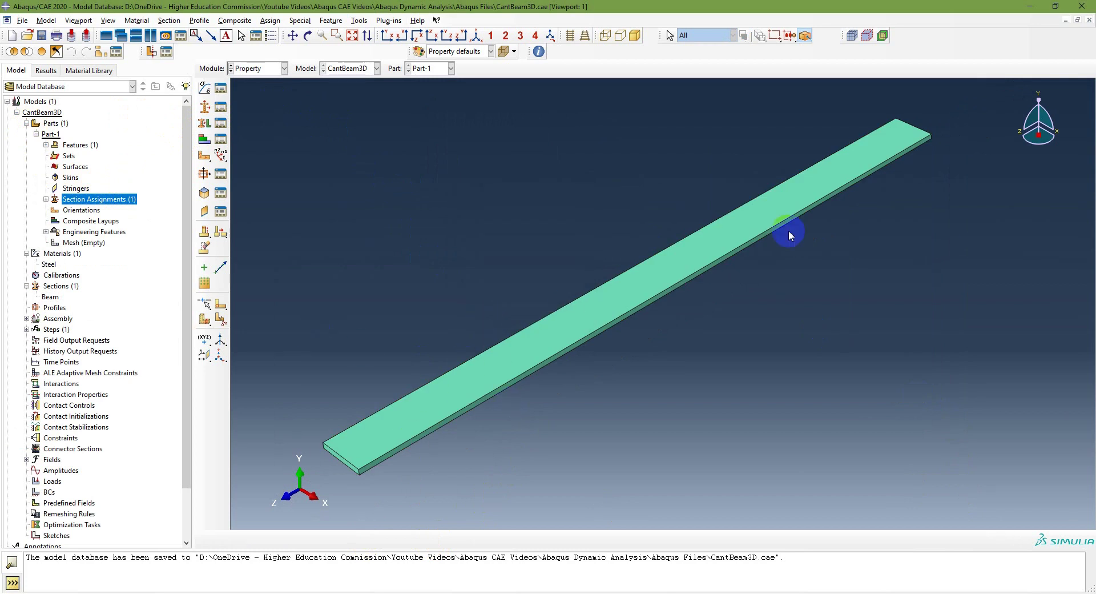
Switch to the PowerPoint slides to read the seeding, meshing and element type instructions, and return to Abaqus/CAE.
left_click_drag(574, 305, 632, 310)
key("alt+Tab")
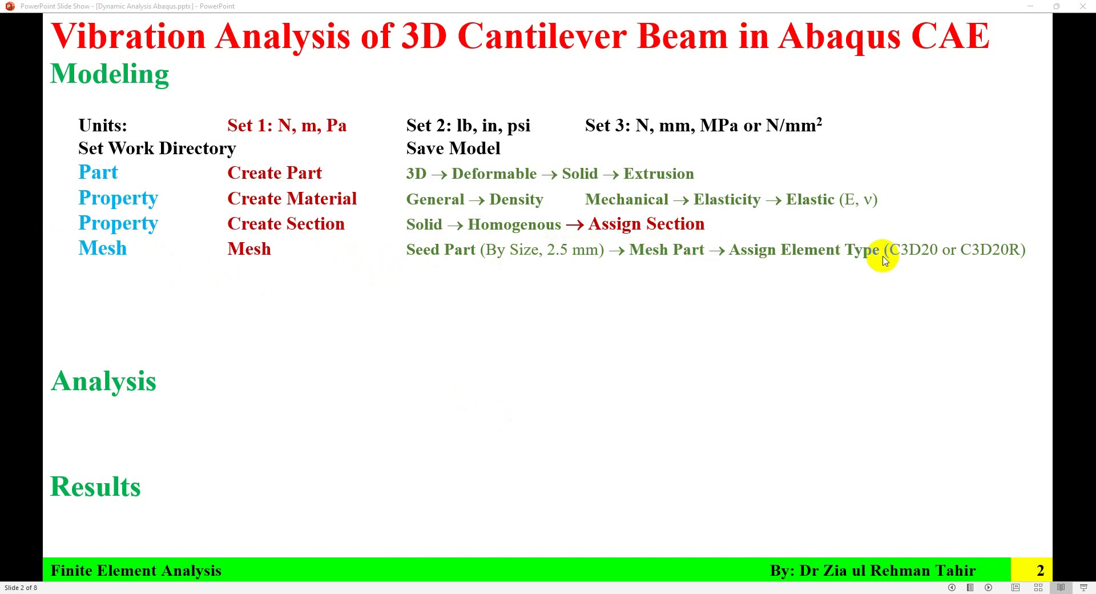
key("alt+Tab")
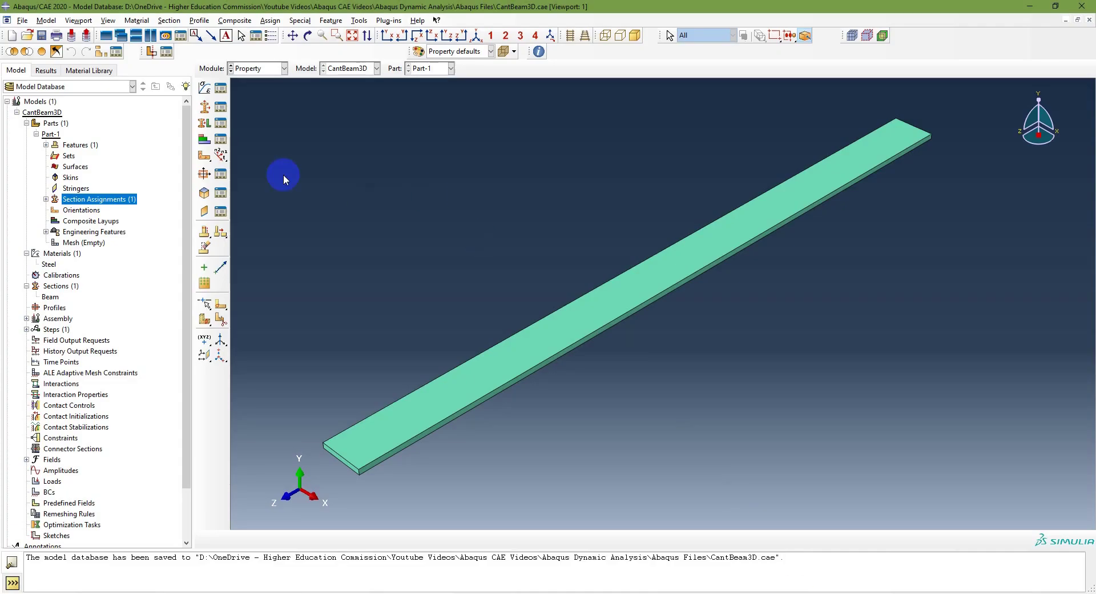
In the Mesh module, seed Part-1 with an approximate global size of 2.5e-3 and mesh the part.
left_click(269, 68)
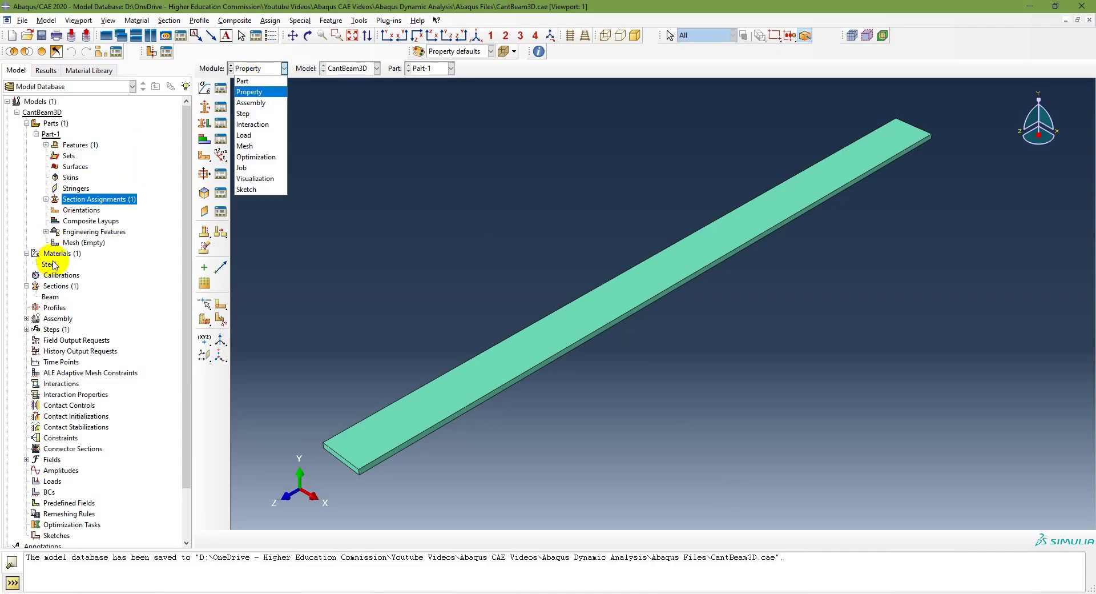
left_click(76, 245)
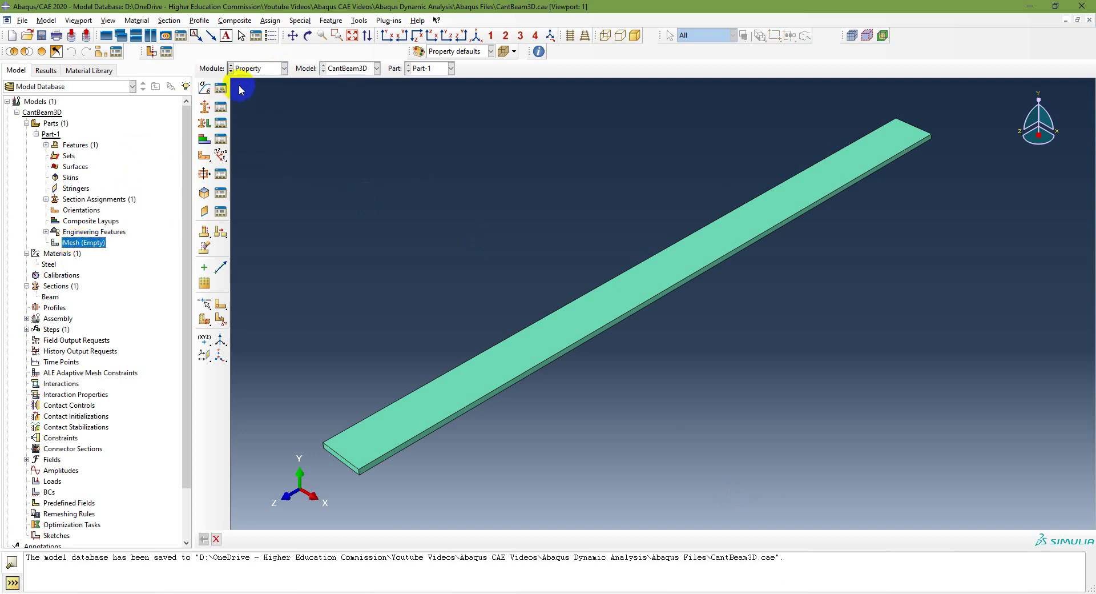
left_click(267, 69)
left_click(257, 146)
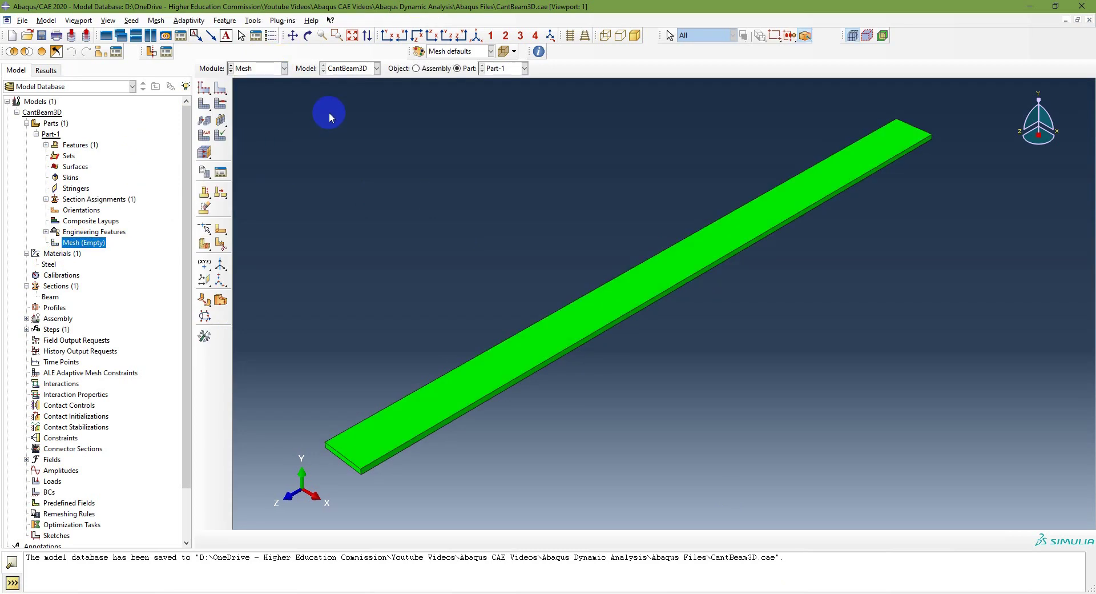
left_click(204, 90)
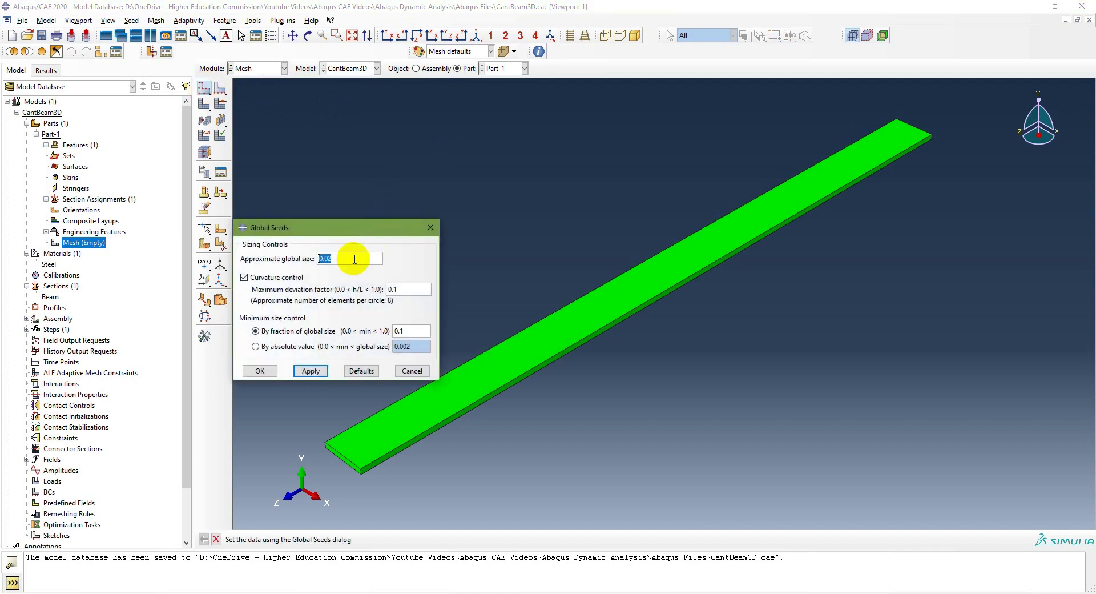
key("alt+Tab")
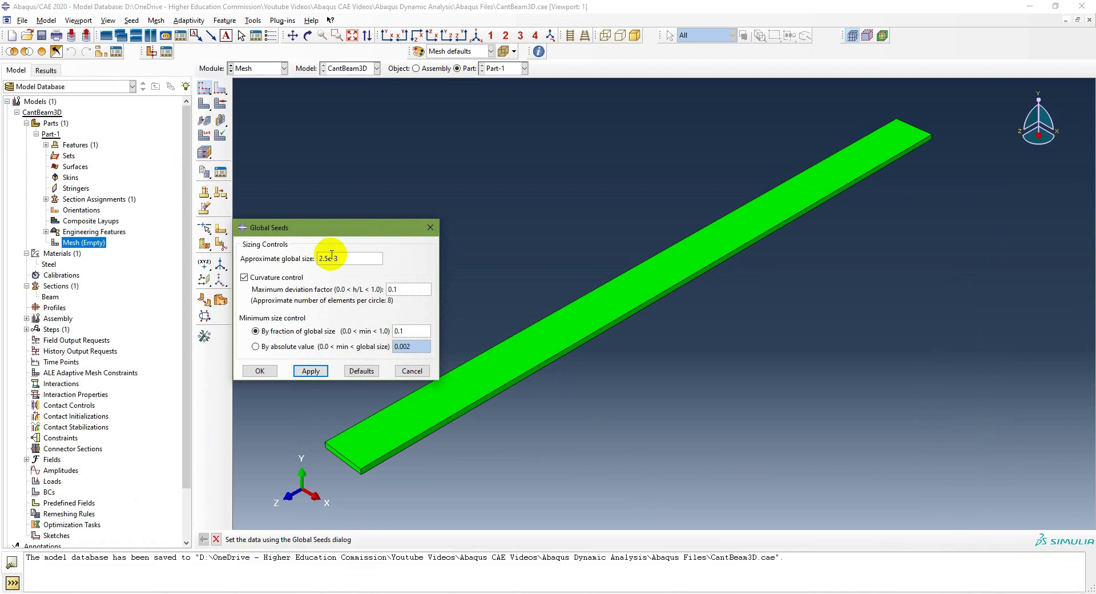
left_click(311, 372)
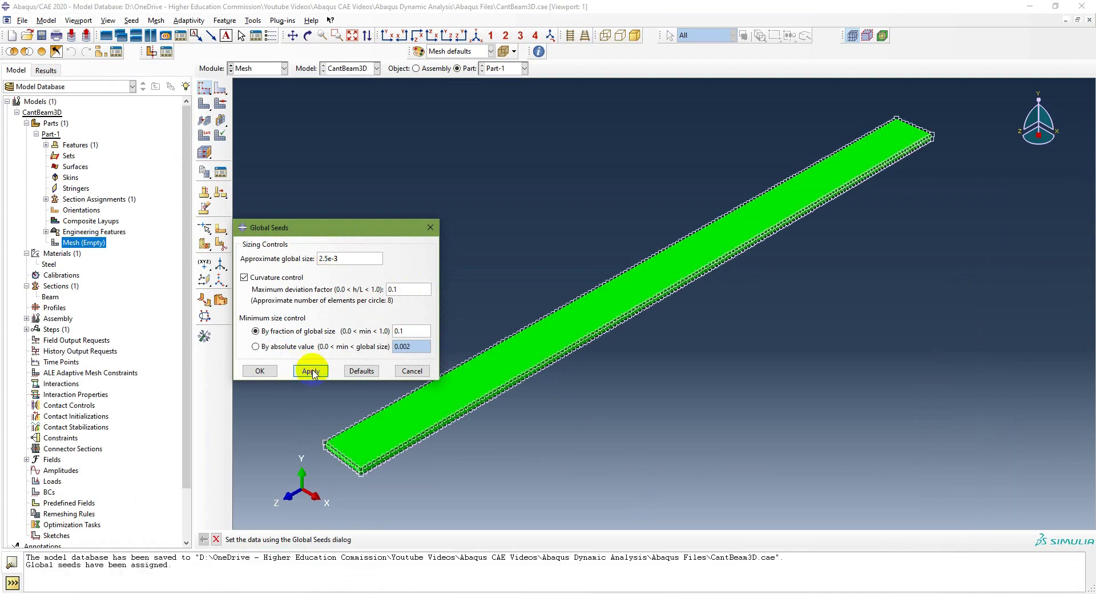
left_click(261, 371)
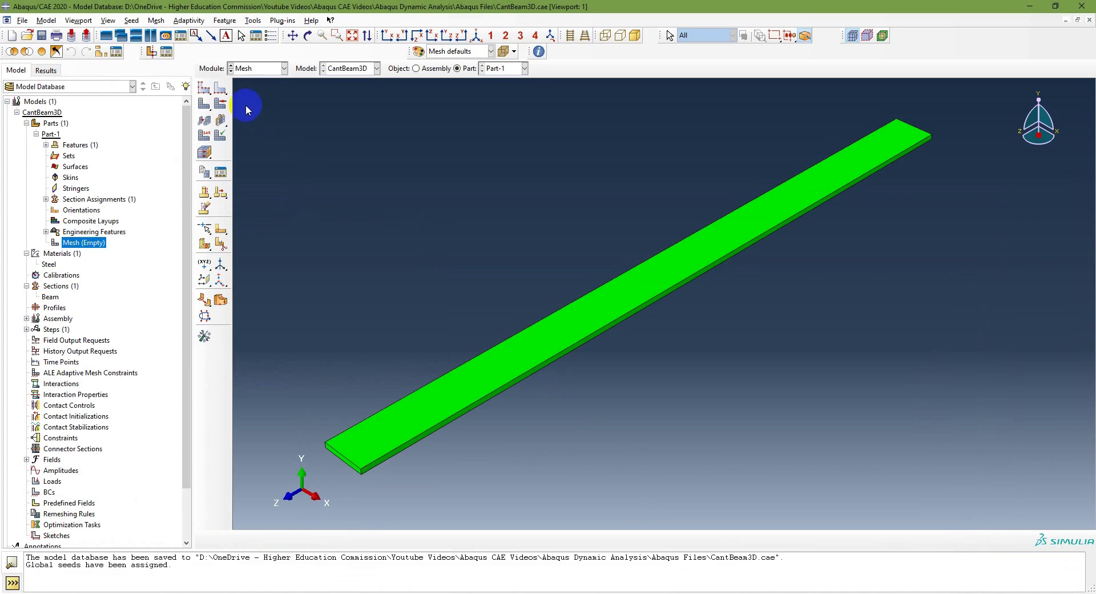
left_click(203, 104)
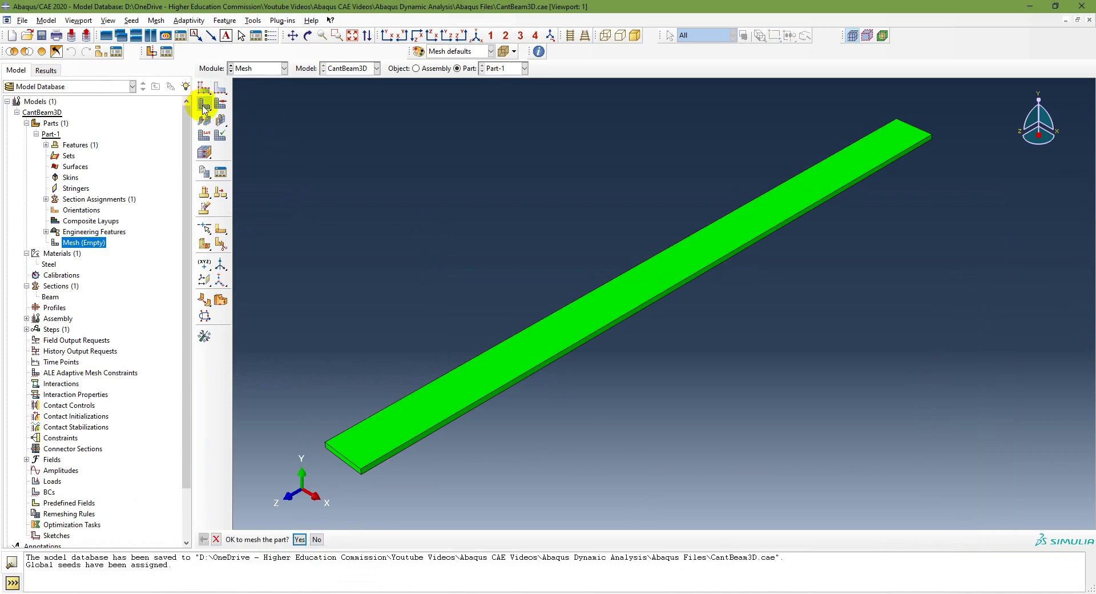
left_click(300, 539)
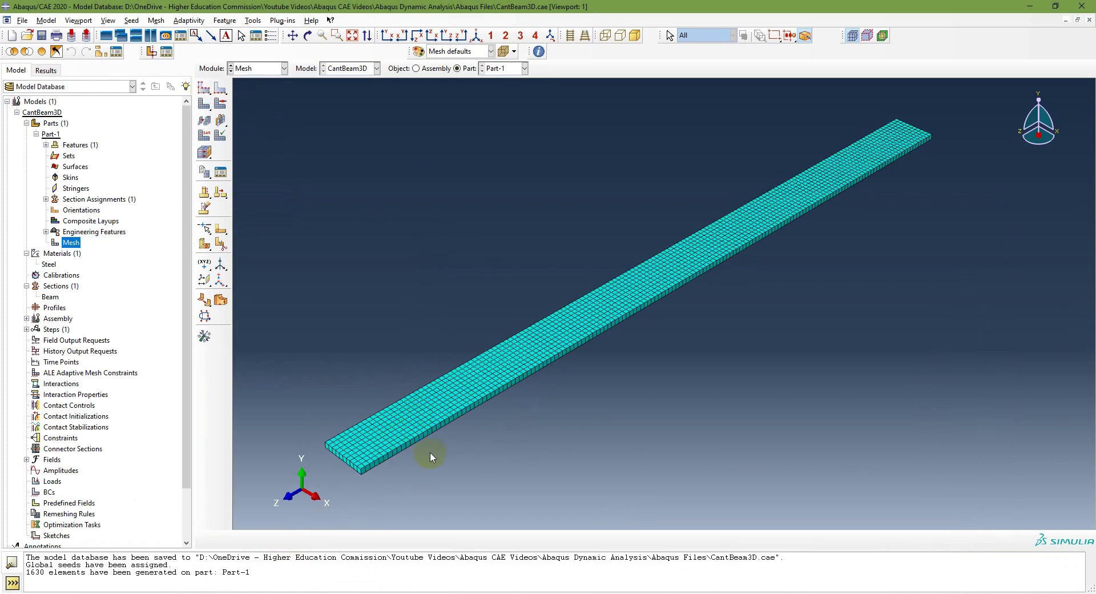
Set the part's element type to Standard 3D Stress hex with quadratic order and reduced integration (C3D20R).
left_click(205, 136)
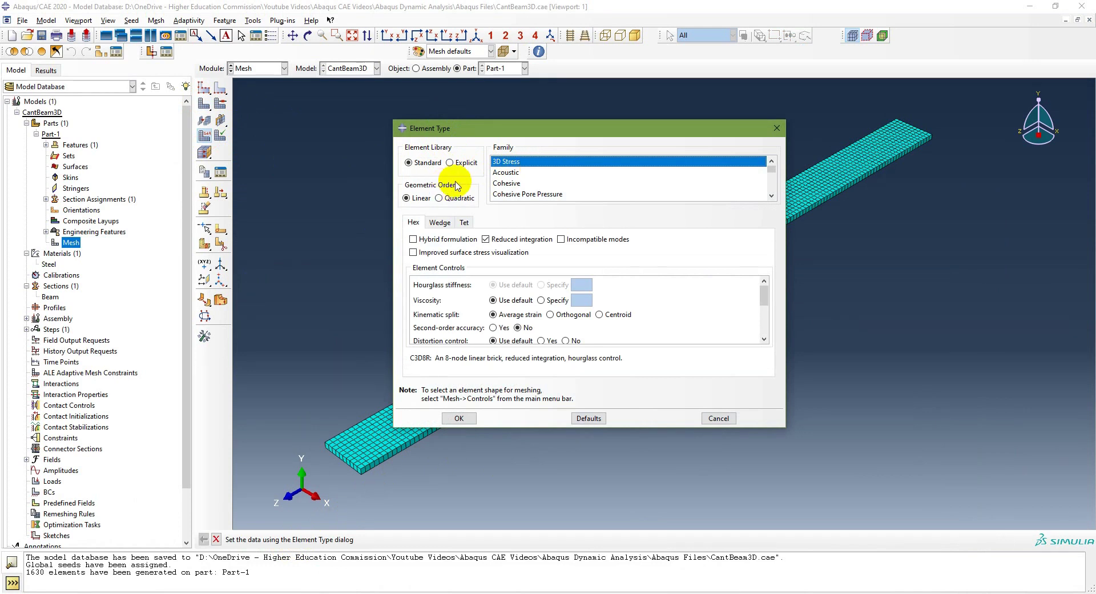
left_click(438, 198)
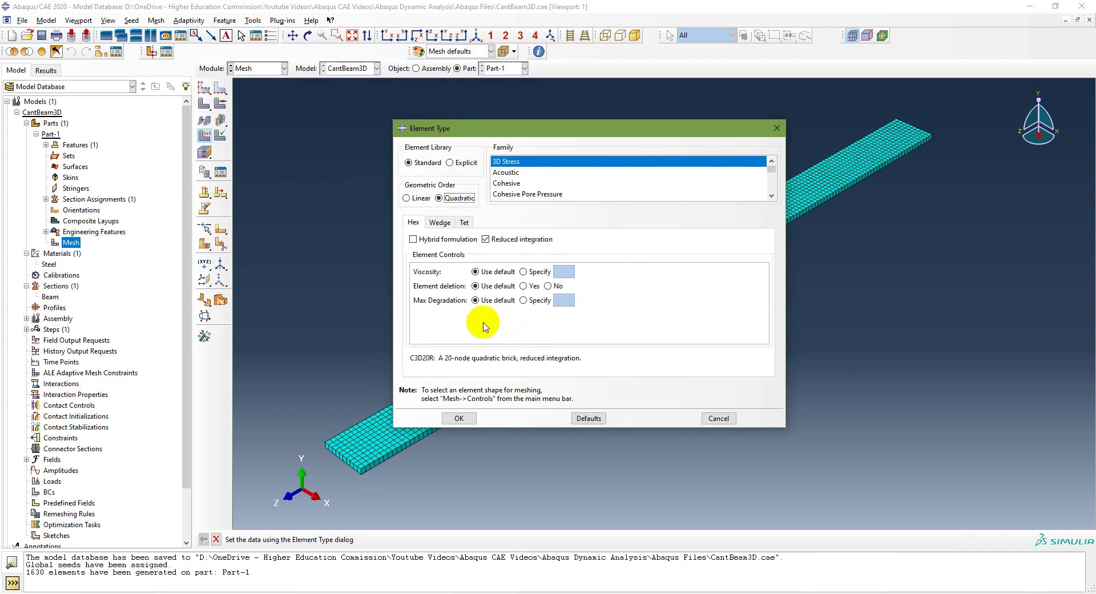
left_click(486, 240)
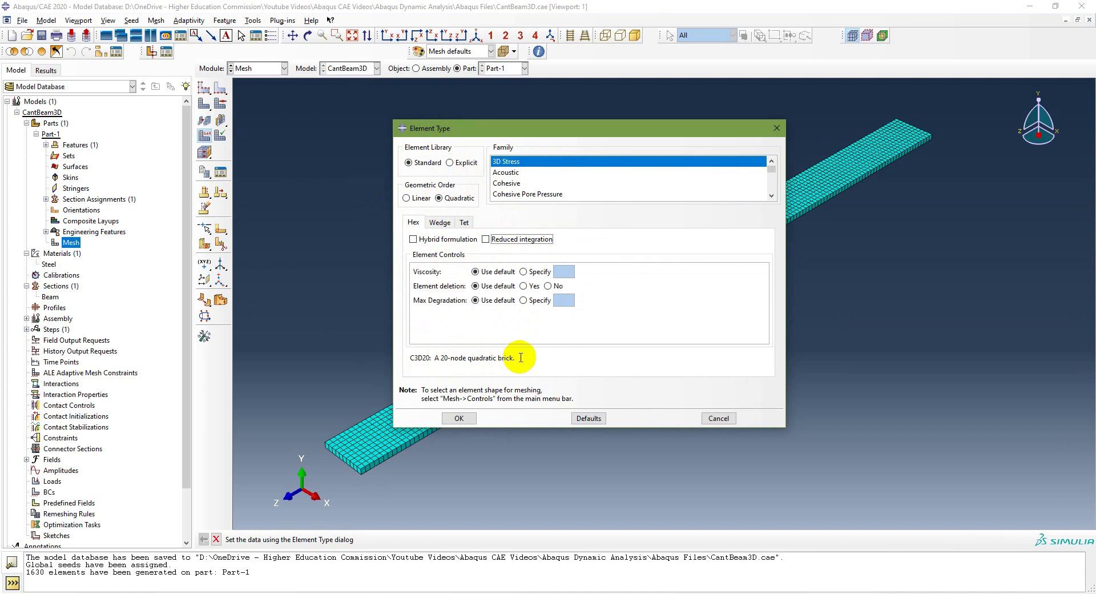
left_click(485, 239)
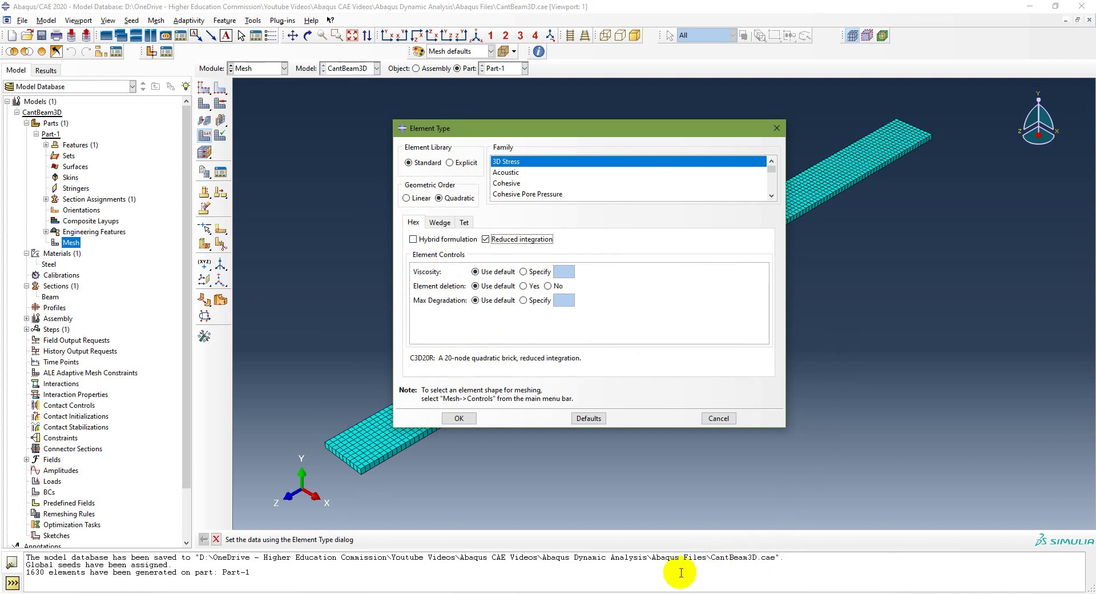
key("alt+Tab")
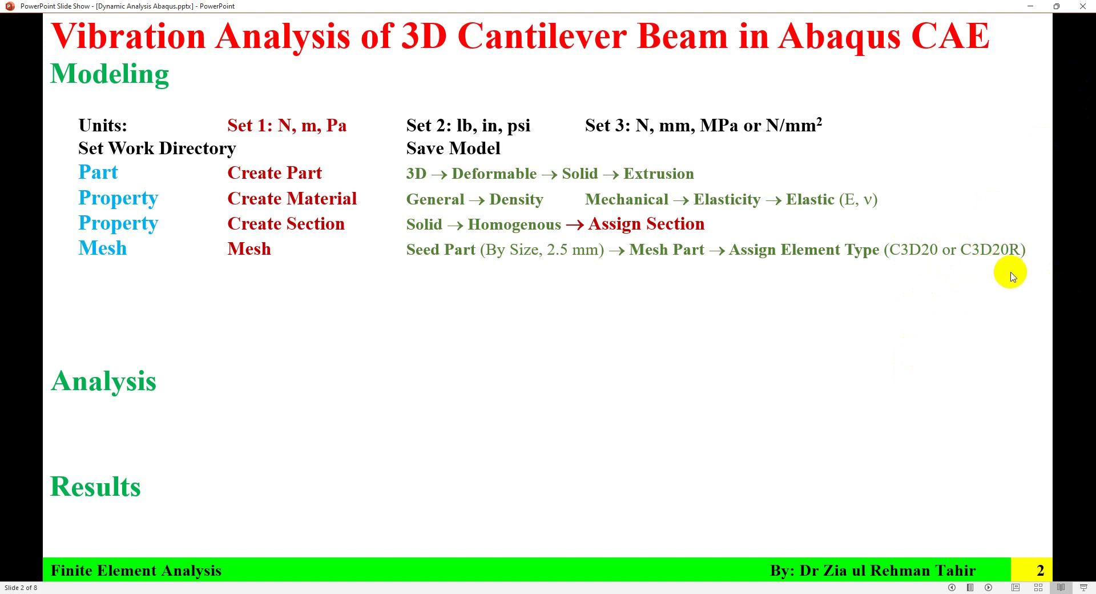
left_click(1032, 8)
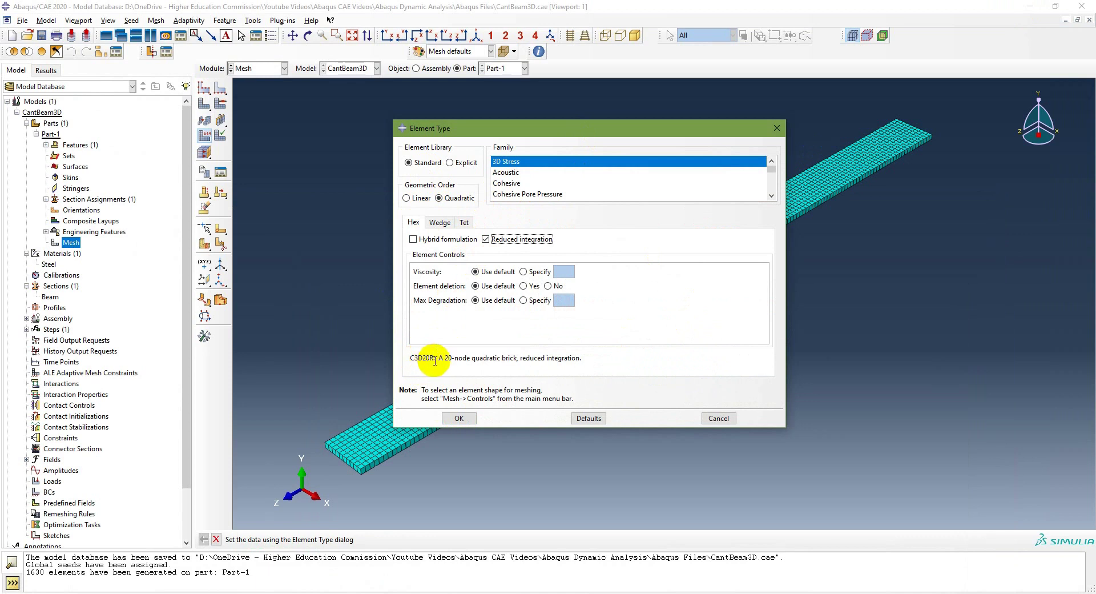
left_click(459, 418)
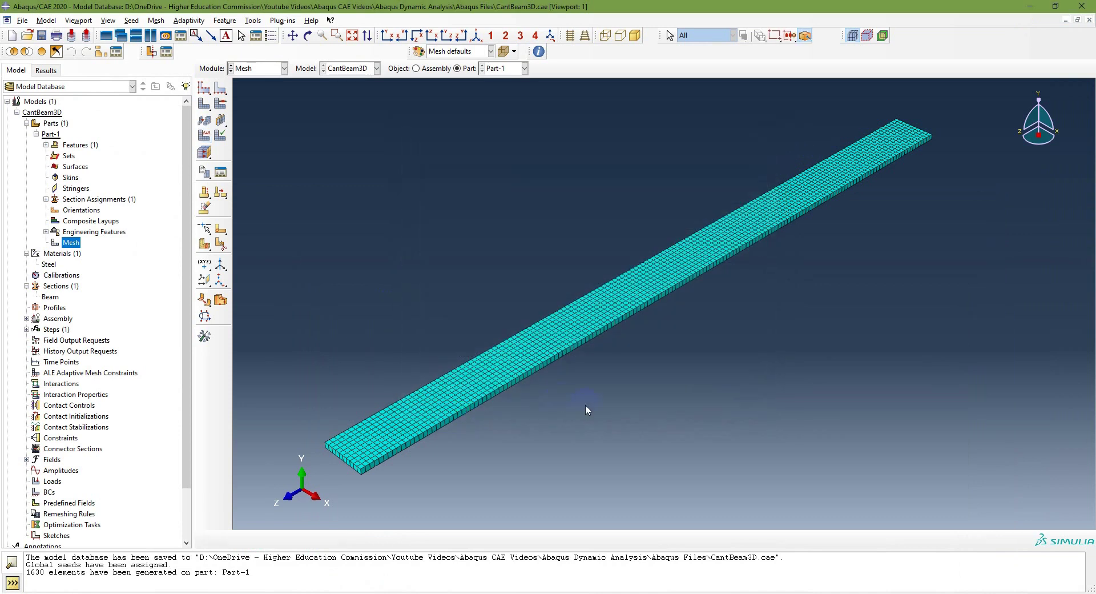
Switch to the PowerPoint slides to read the Assembly instruction on creating an instance, and return to Abaqus/CAE.
key("alt+Tab")
key("Right")
key("Right")
key("Left")
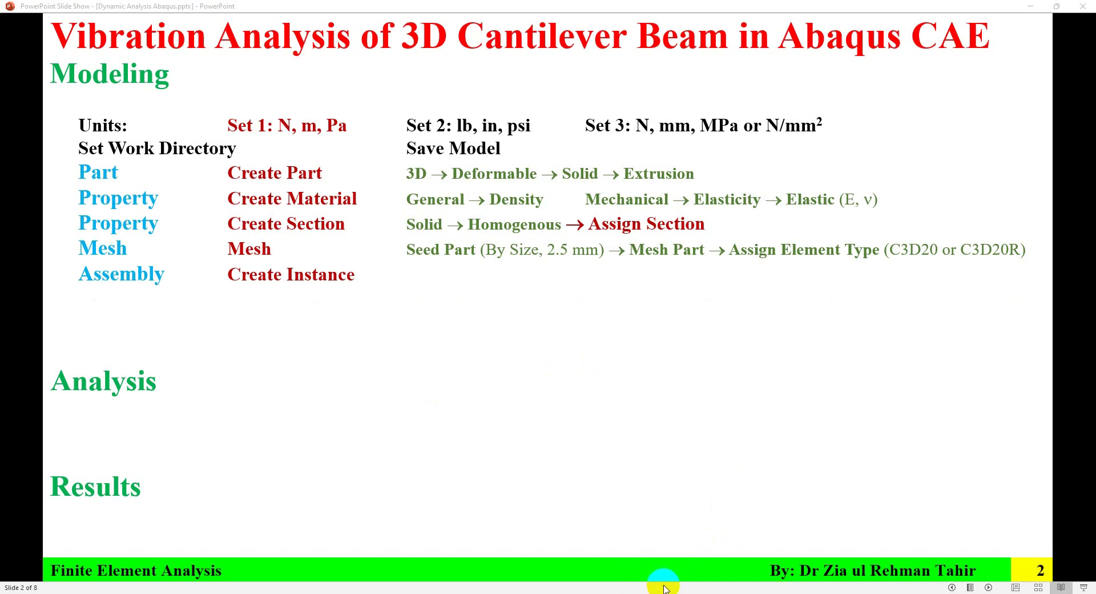
key("alt+Tab")
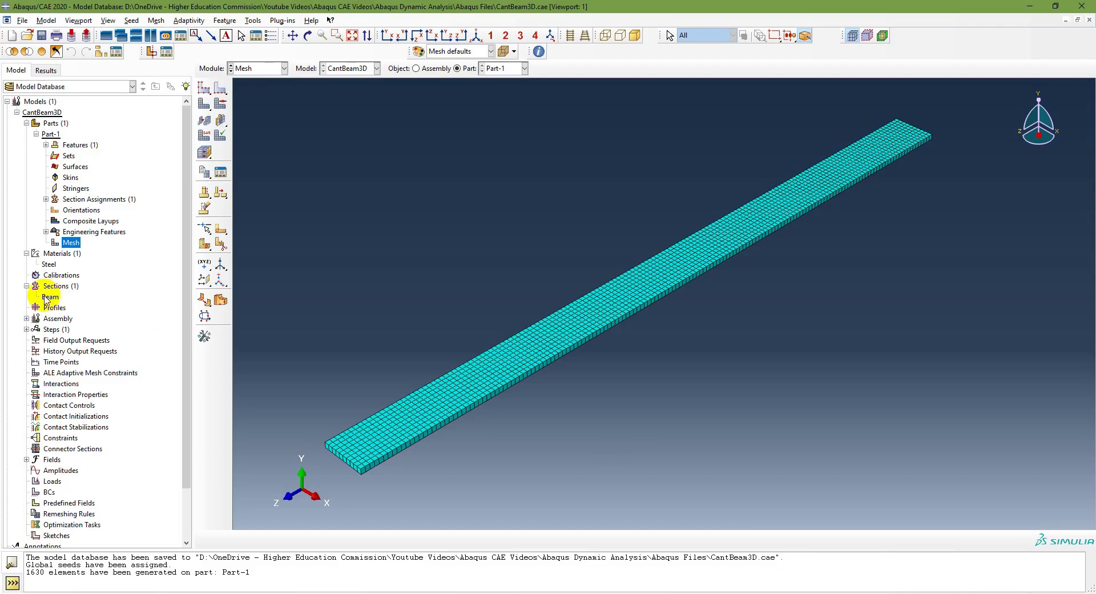
In the Assembly module, create a dependent instance of Part-1 and highlight it in the model tree.
left_click(46, 319)
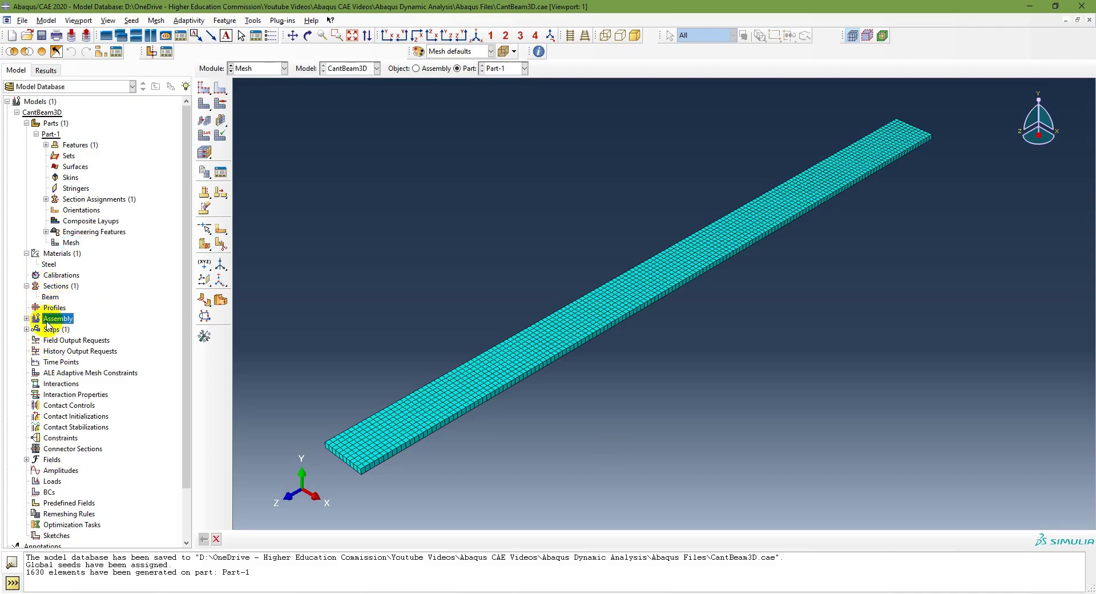
left_click(256, 68)
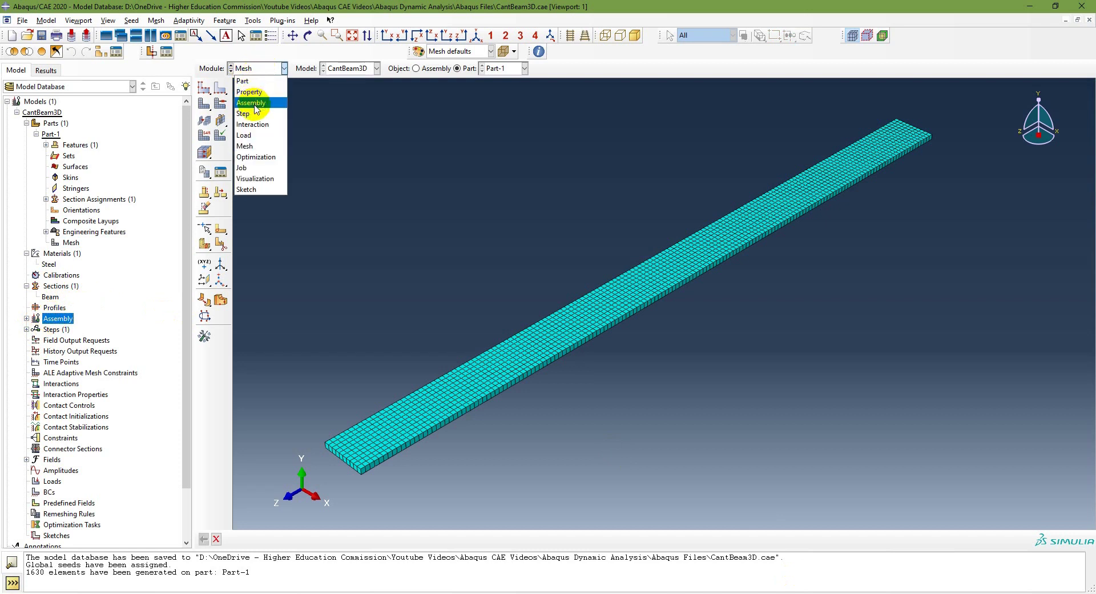
left_click(251, 103)
left_click(205, 87)
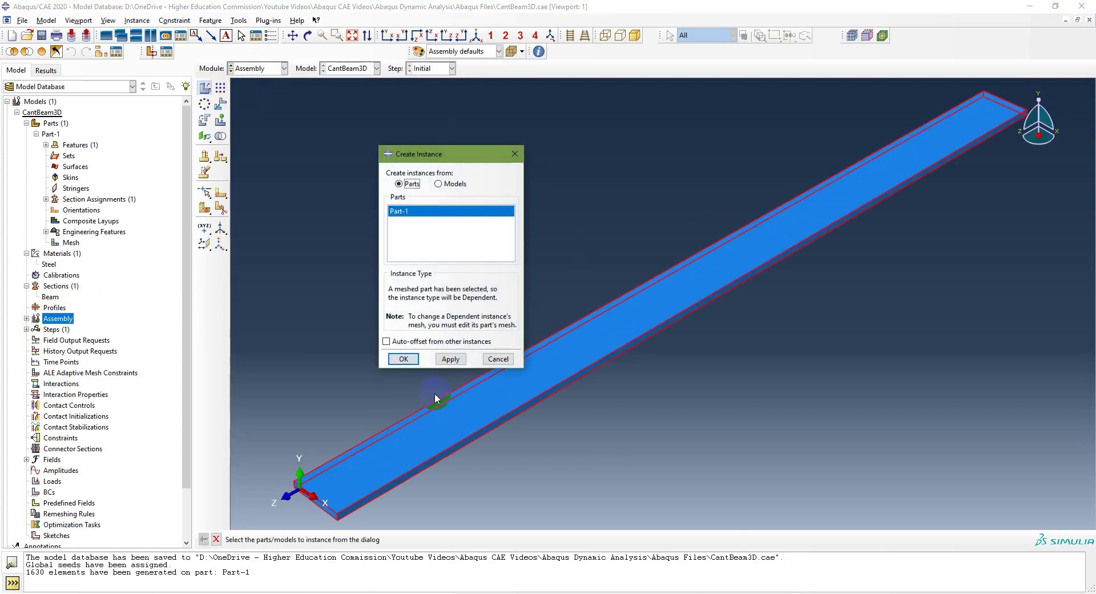
left_click(407, 363)
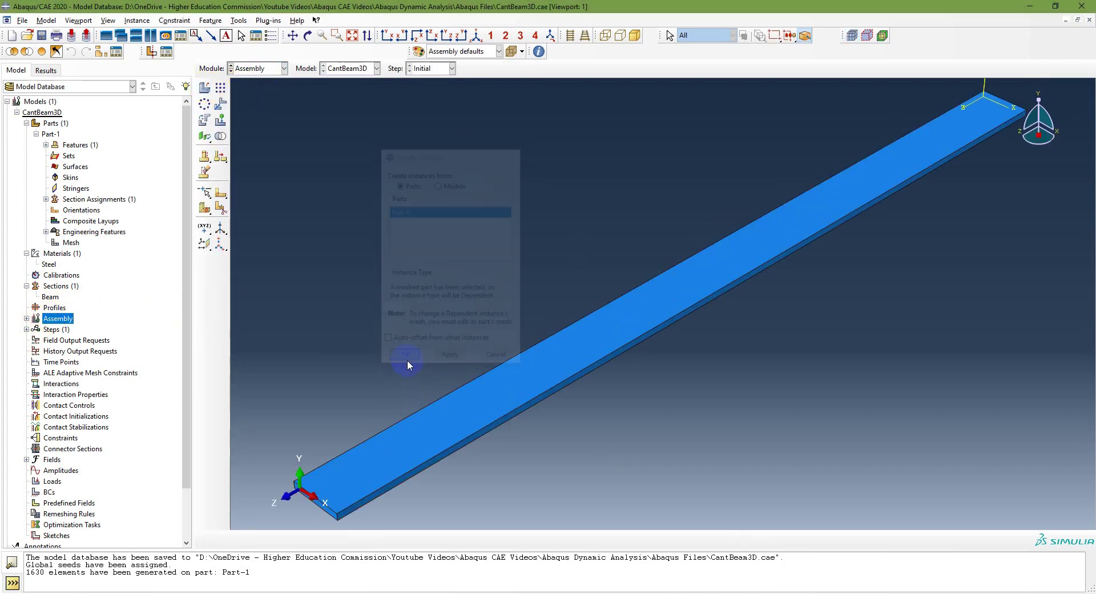
left_click(26, 318)
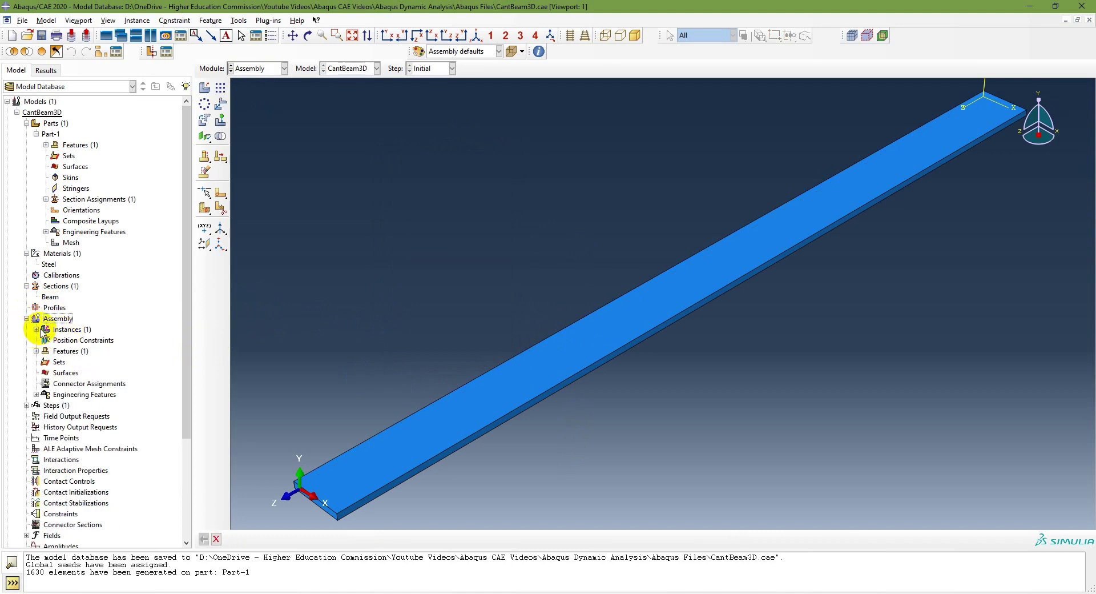
left_click(36, 330)
left_click(60, 340)
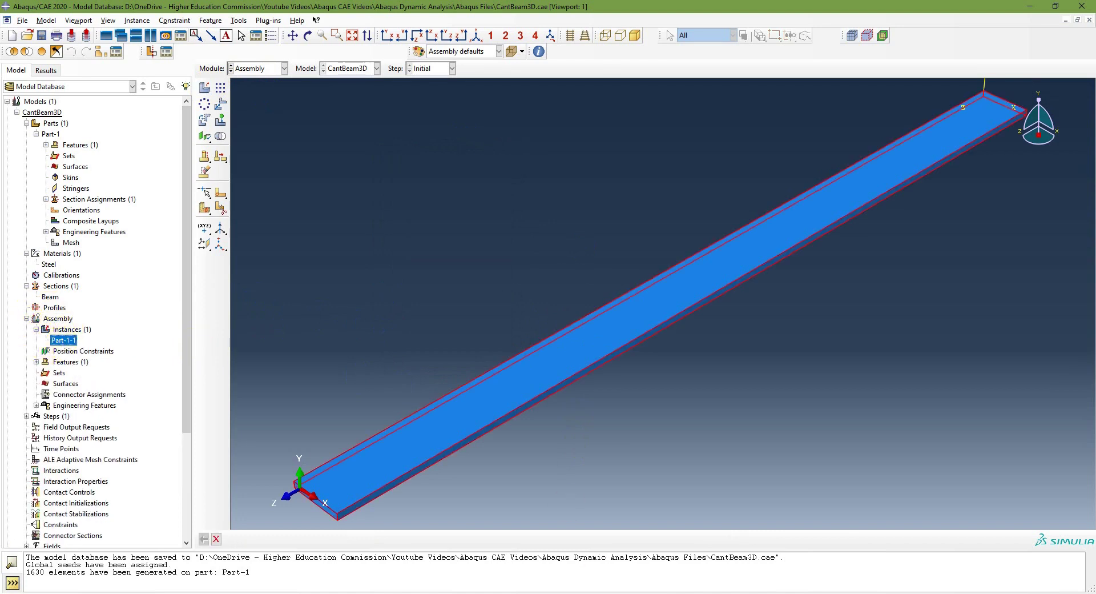
Check the step instructions in PowerPoint and, back in Abaqus/CAE, create a Linear perturbation, Frequency step named Modal after Initial.
key("alt+Tab")
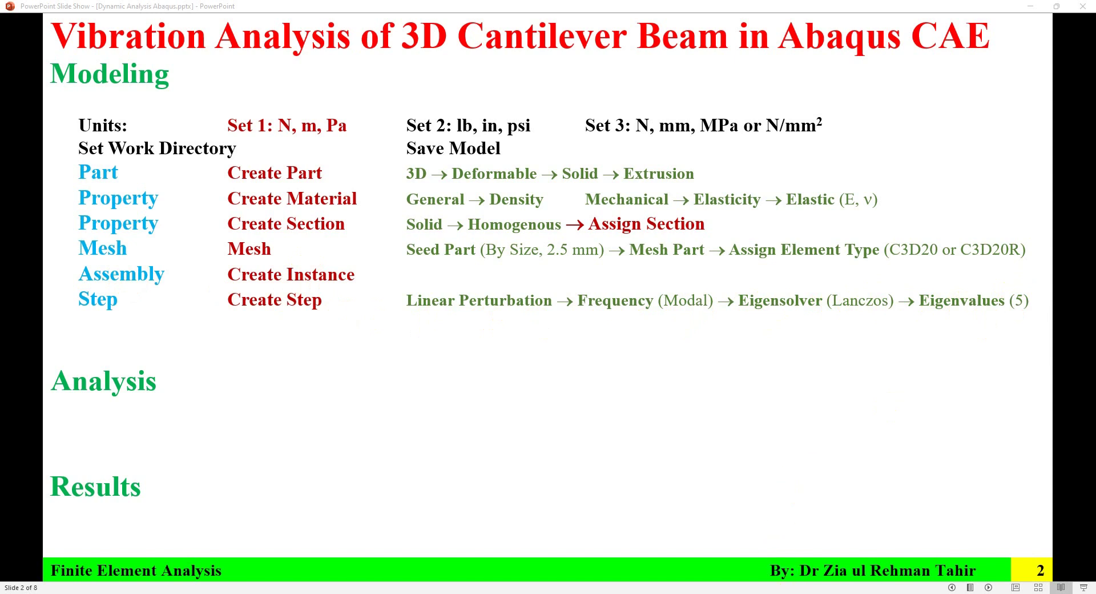
key("alt+Tab")
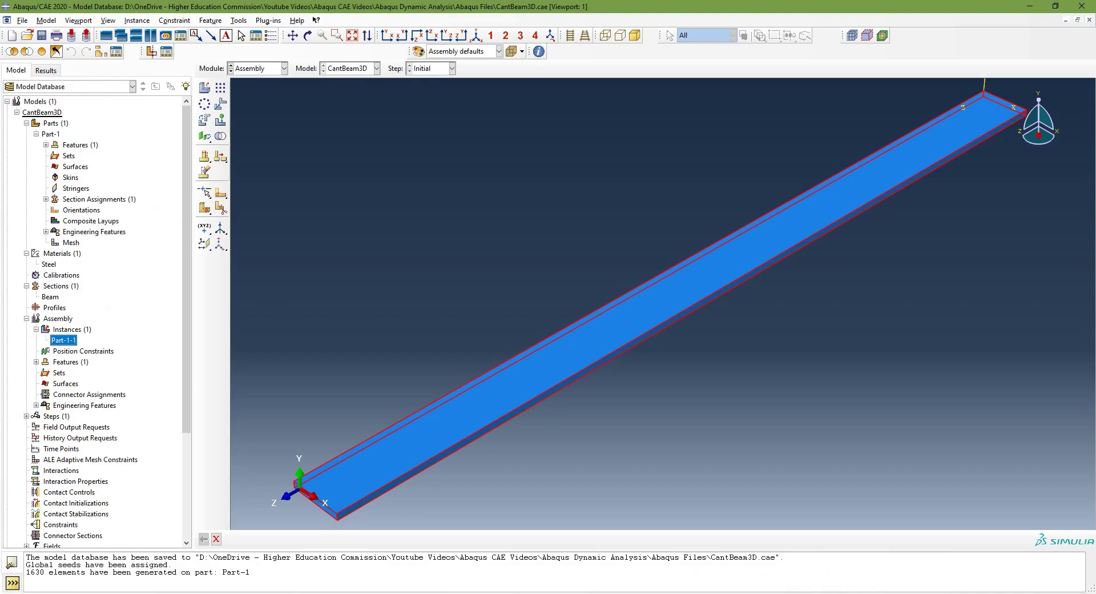
left_click(276, 77)
left_click(262, 111)
left_click(203, 90)
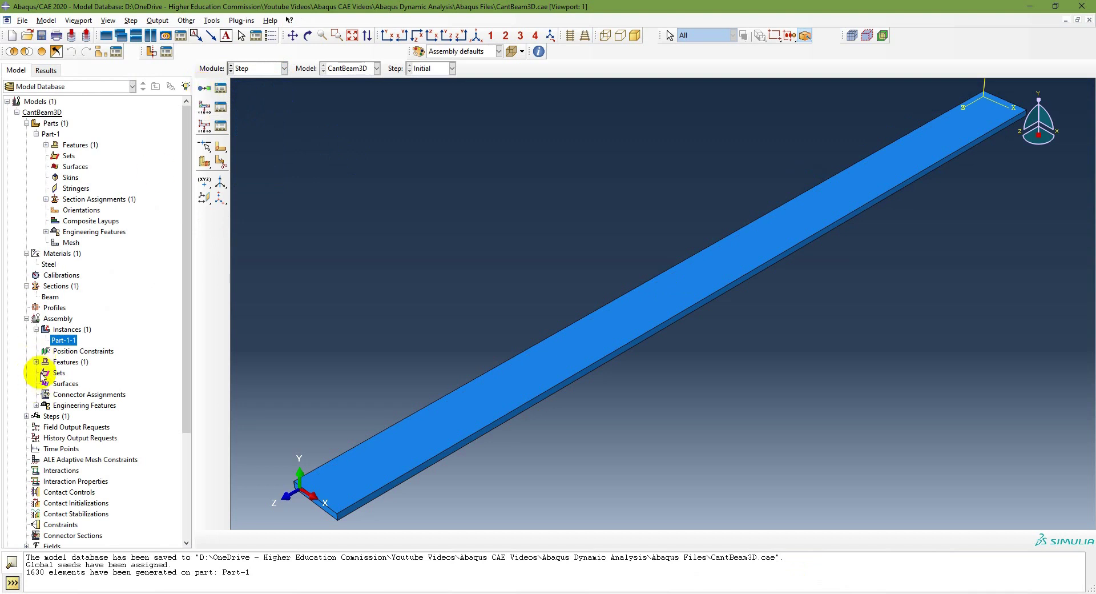
left_click(27, 417)
double_click(55, 416)
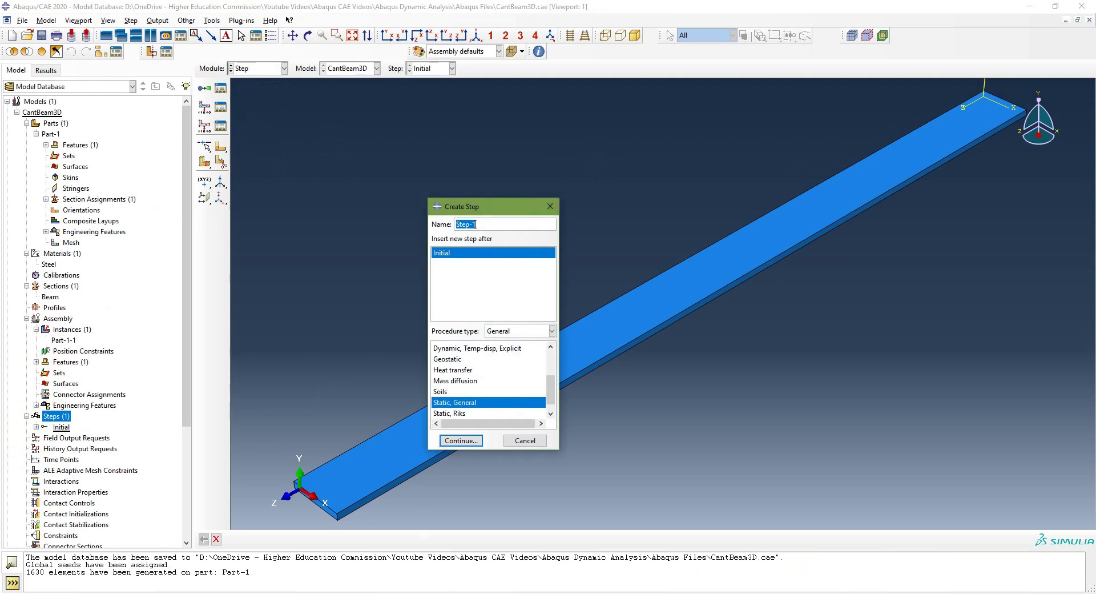
type("Modal")
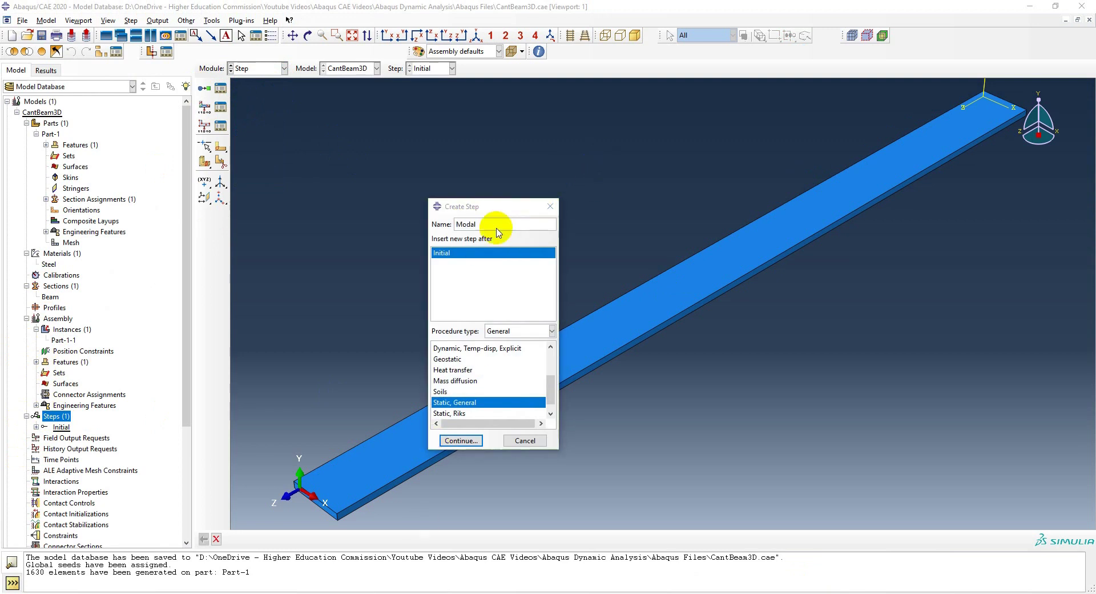
left_click(529, 331)
left_click(522, 355)
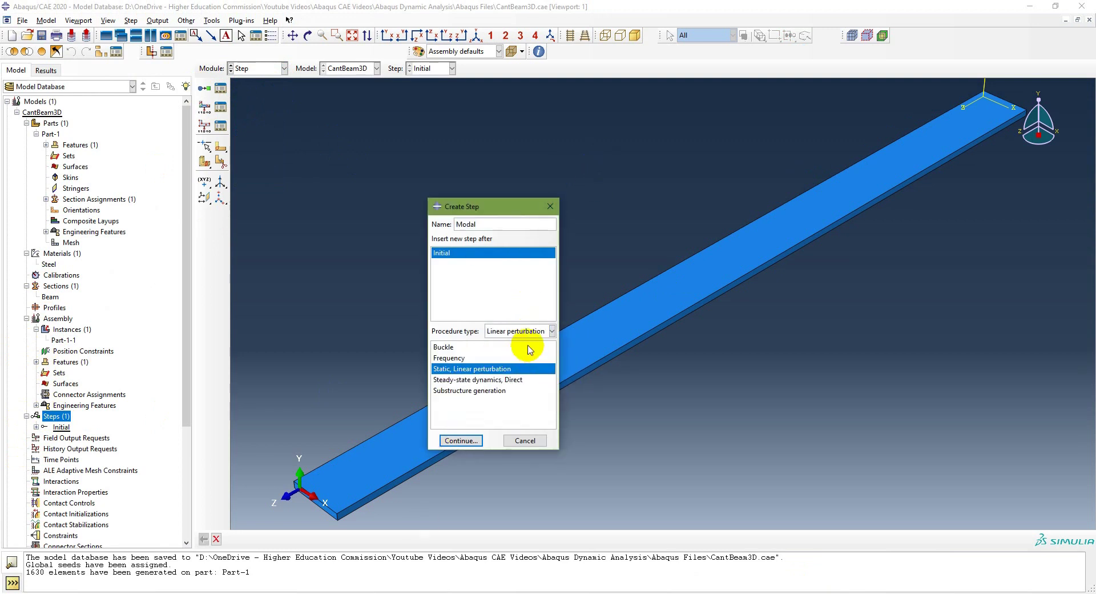
left_click(443, 358)
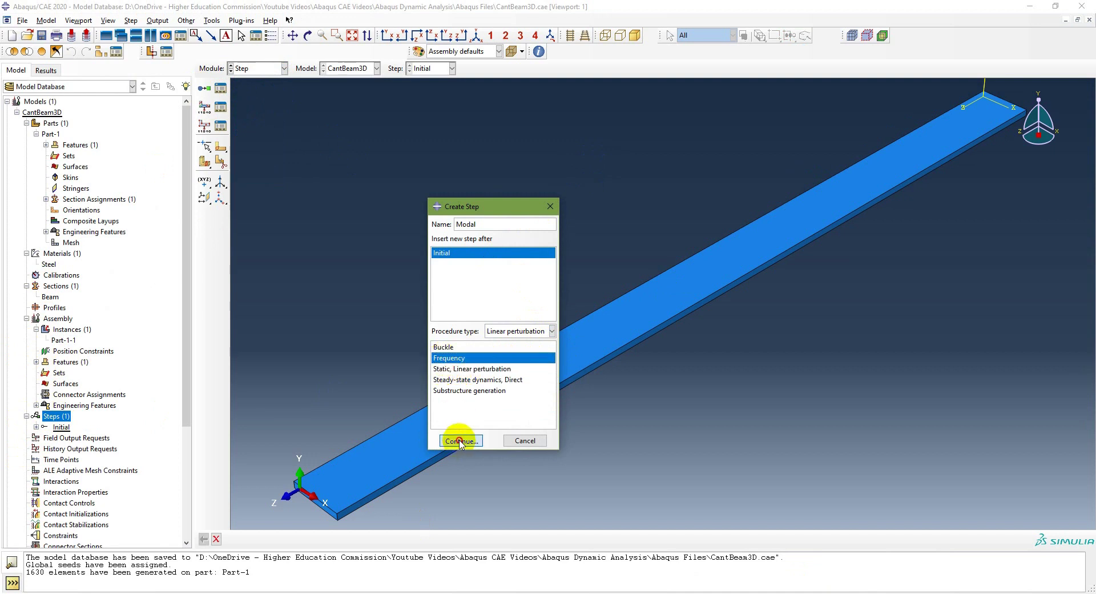
left_click(460, 441)
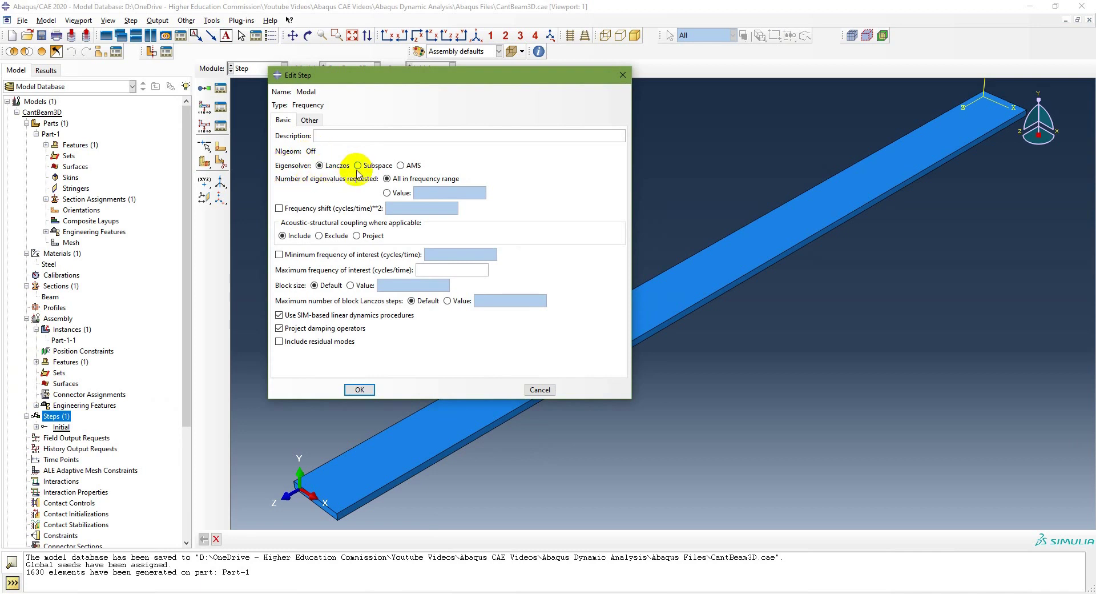
Request 5 eigenvalues with the Lanczos eigensolver in the Modal step and reopen the step to check its settings.
left_click(387, 193)
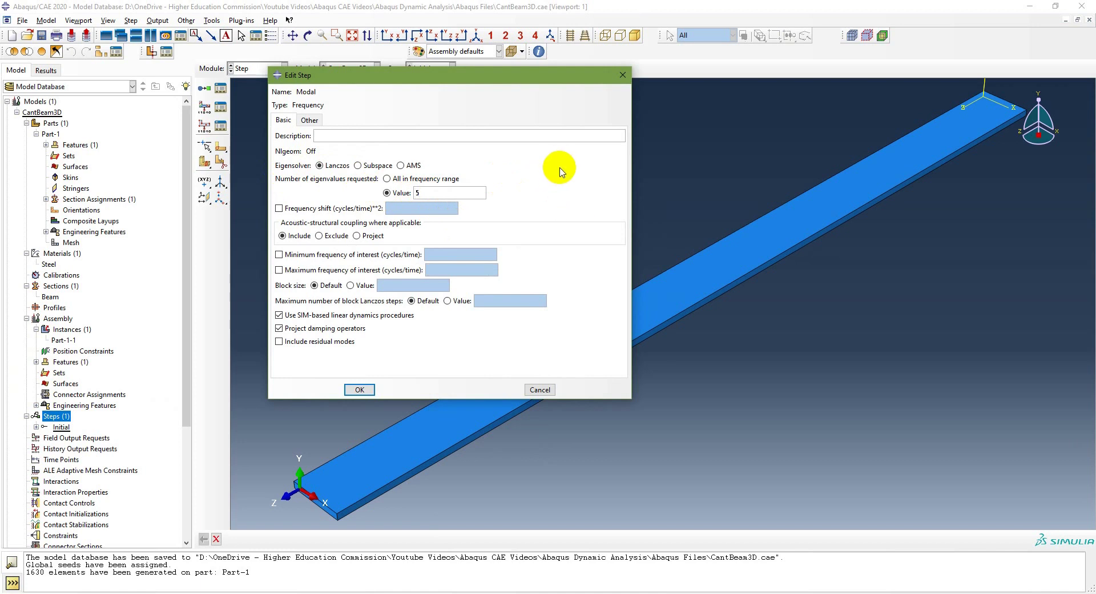
left_click(359, 389)
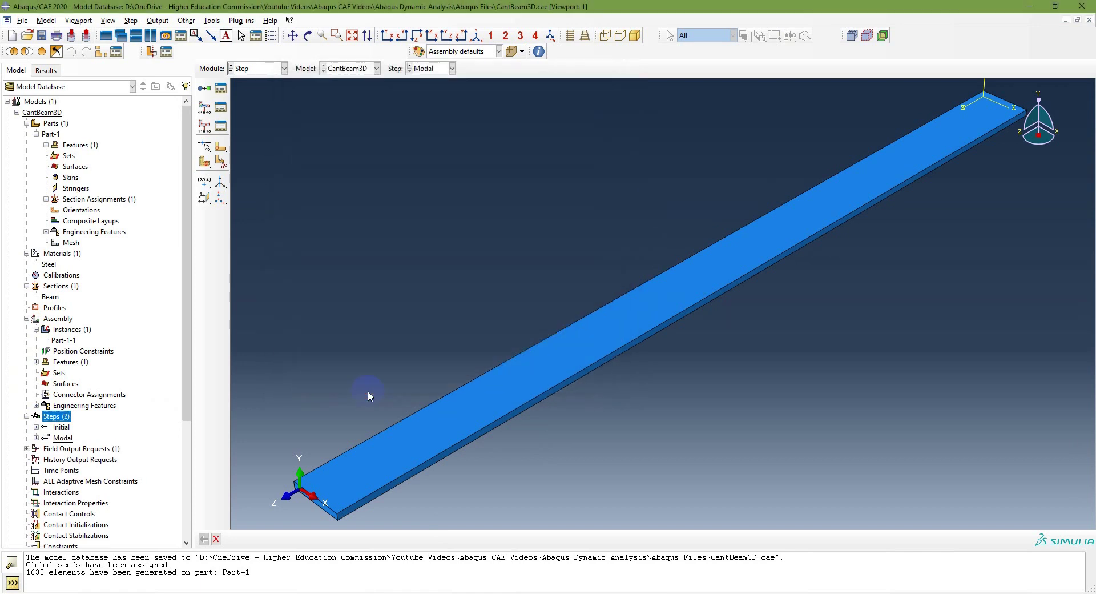
double_click(65, 439)
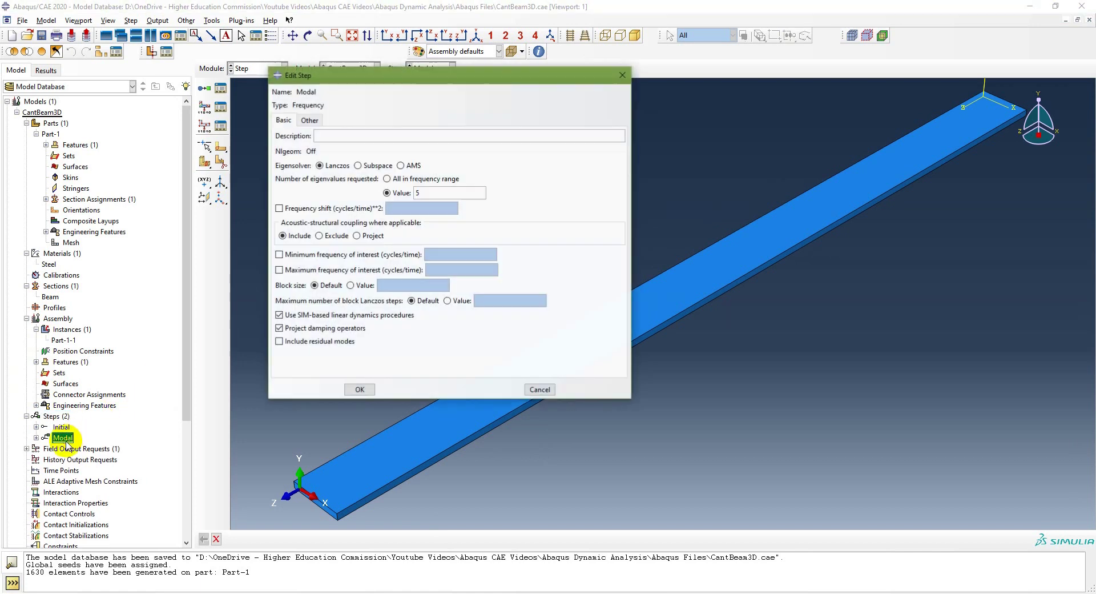
left_click(361, 390)
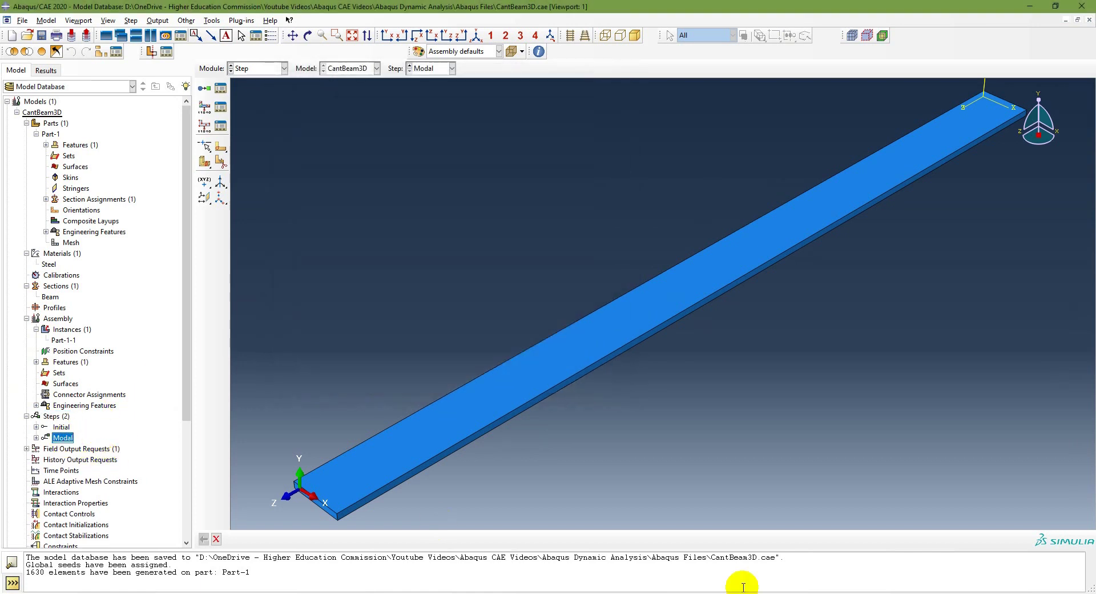
Check the load instructions in PowerPoint and, back in Abaqus/CAE, start a mechanical Displacement/Rotation boundary condition named BC-1 in the Initial step.
left_click(651, 593)
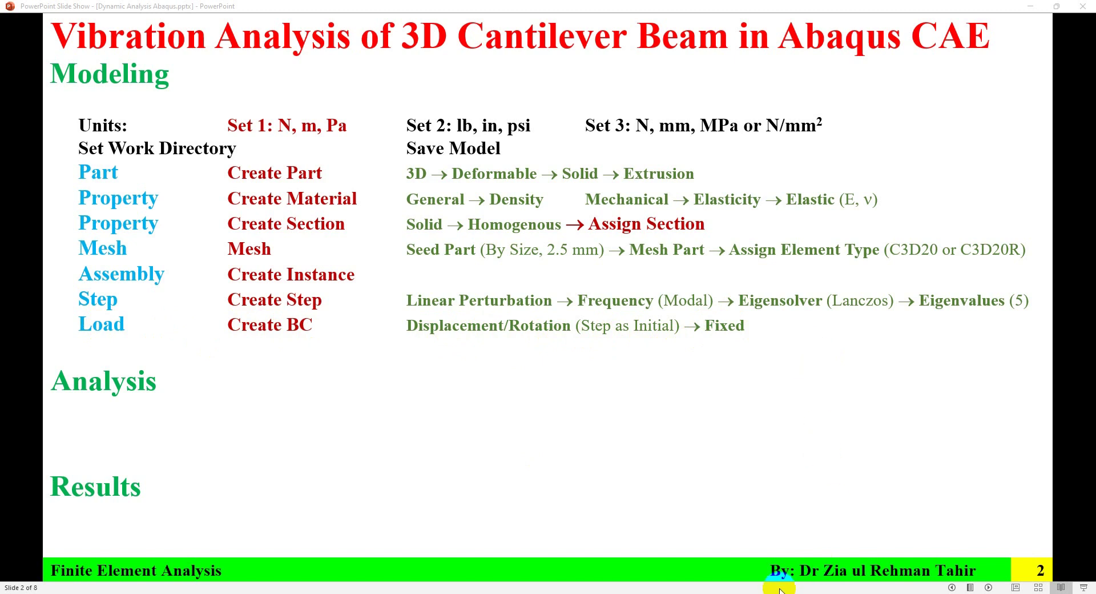
left_click(800, 543)
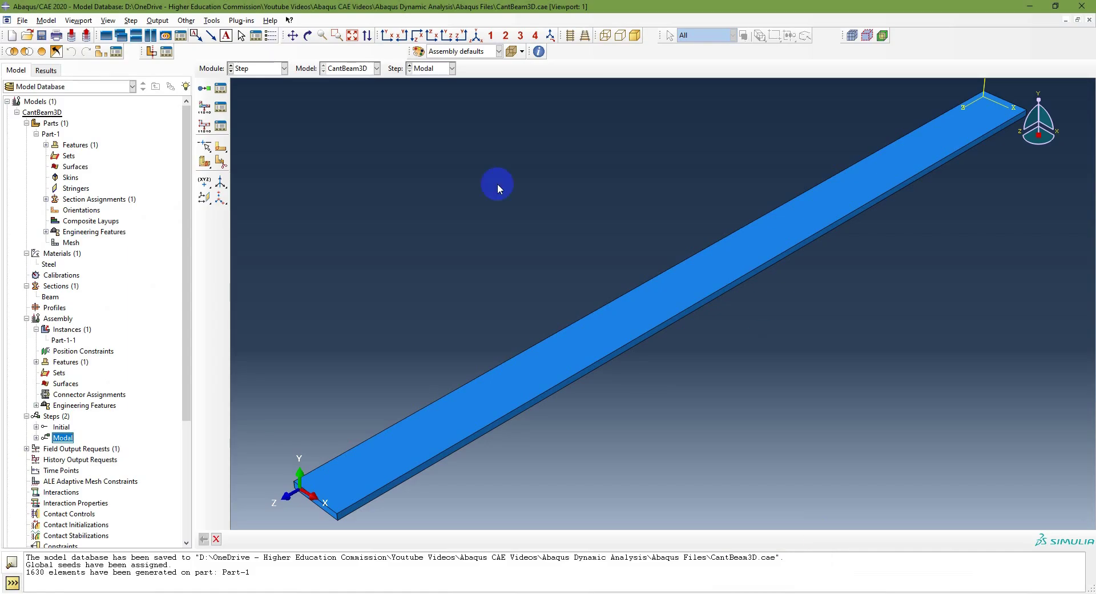
left_click(259, 69)
left_click(251, 135)
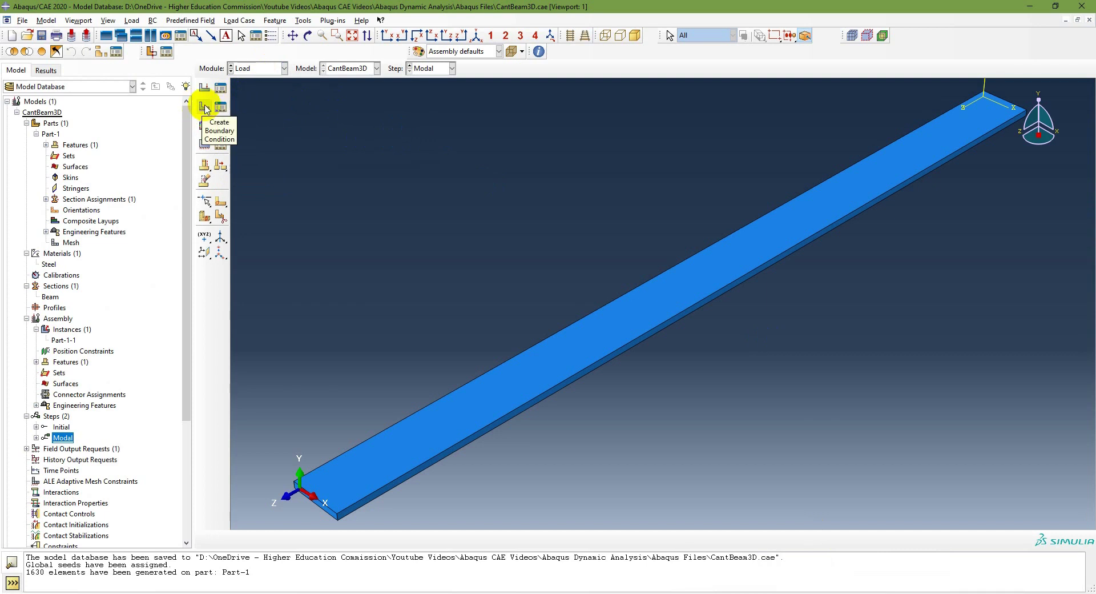
scroll(86, 496, "down", 5)
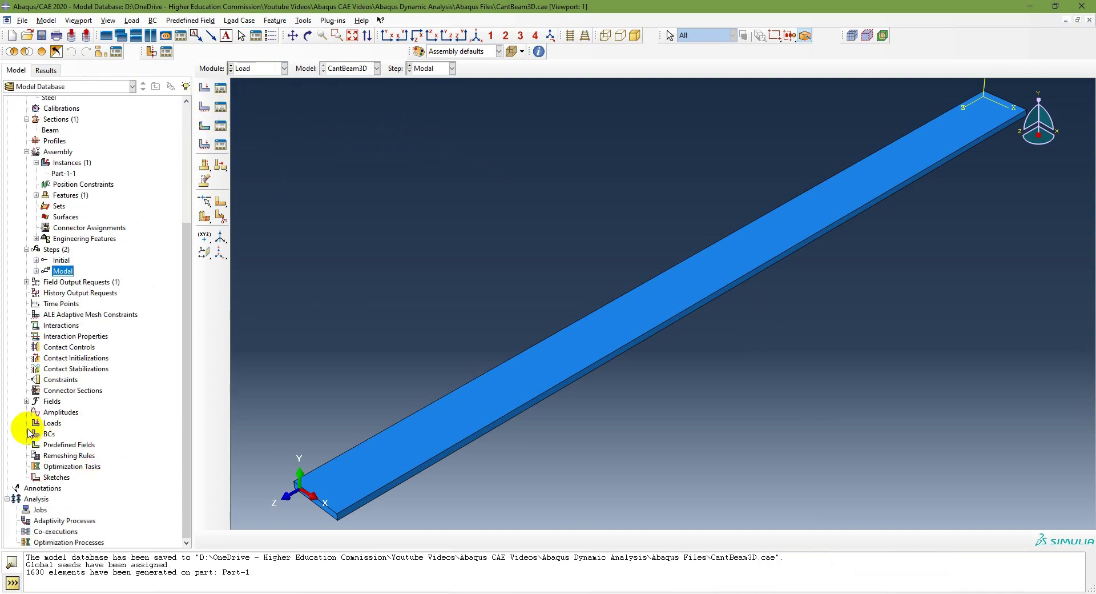
double_click(49, 435)
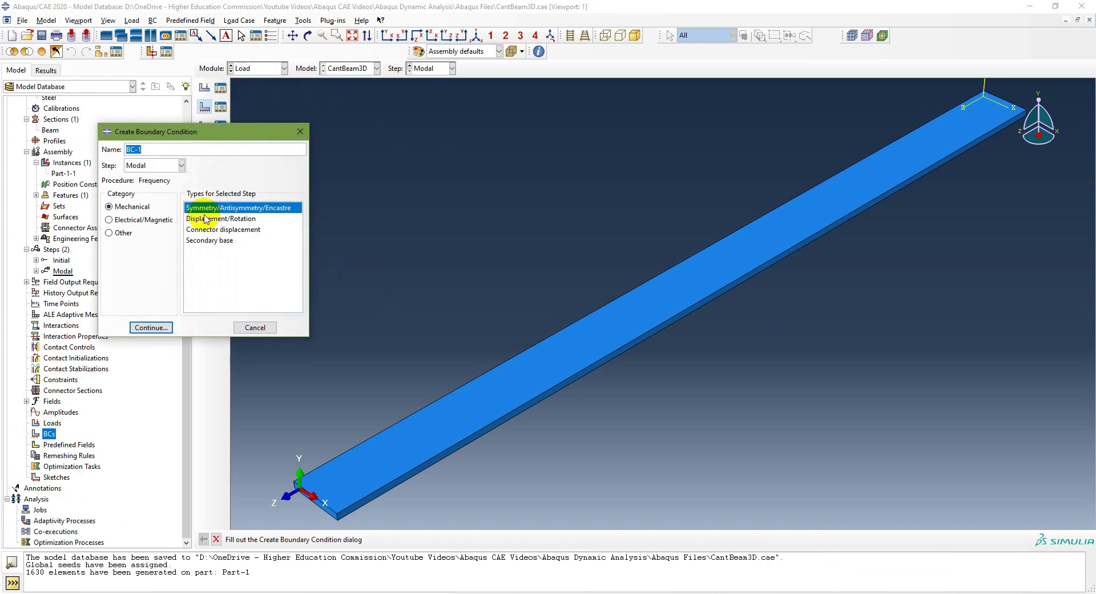
left_click(139, 166)
left_click(135, 175)
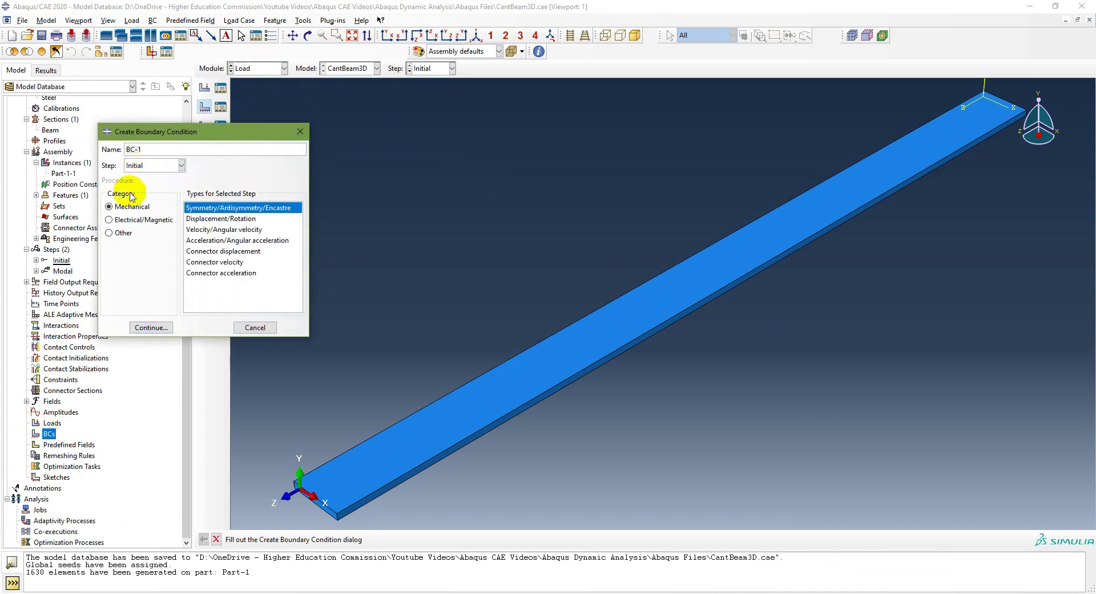
left_click(232, 222)
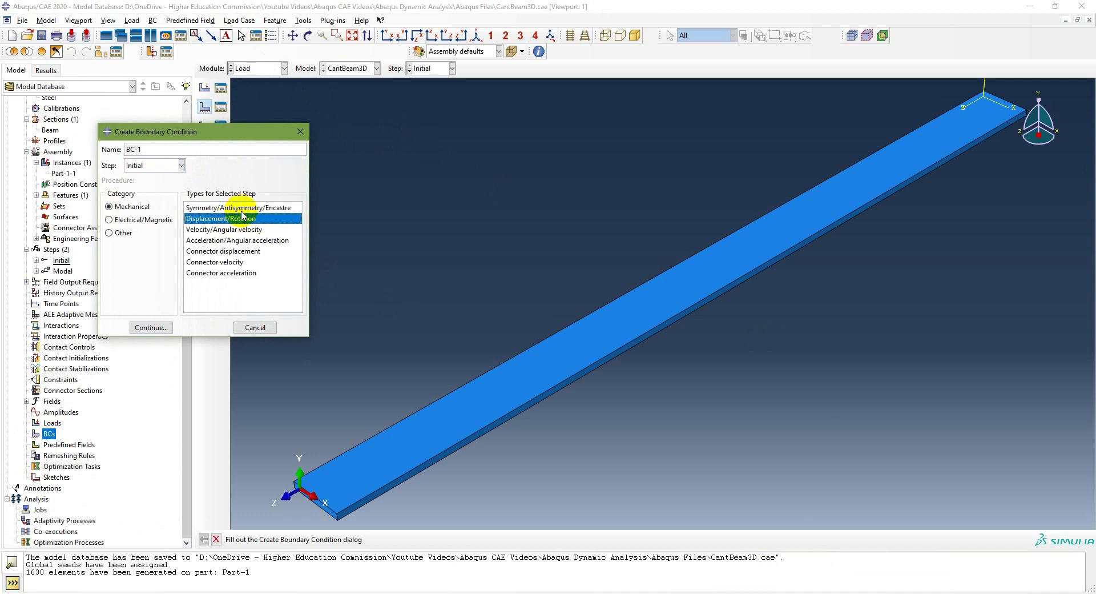
left_click(200, 209)
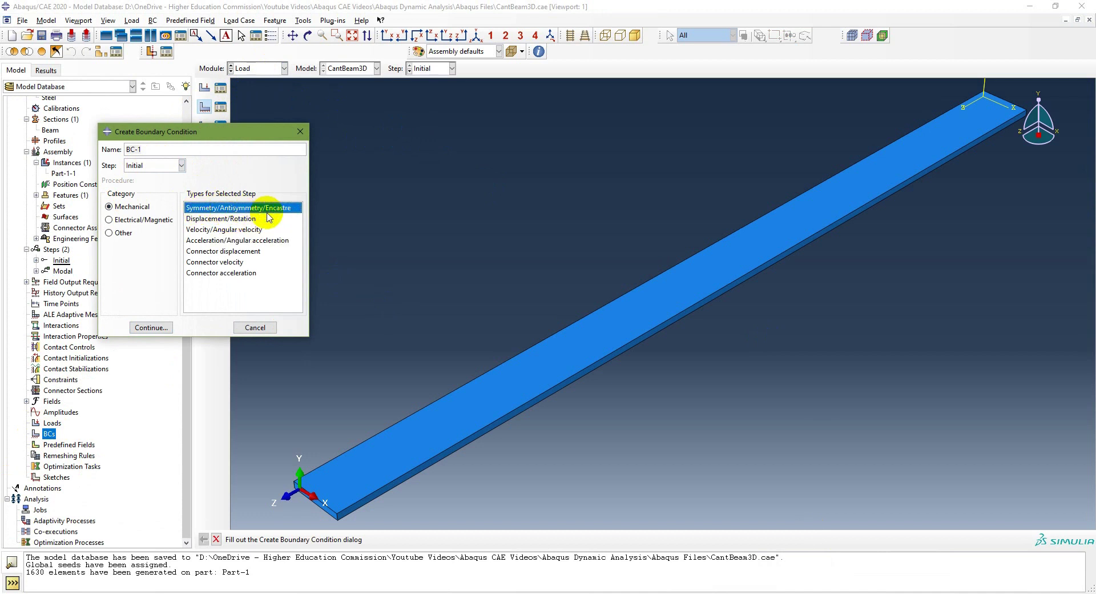
left_click(221, 221)
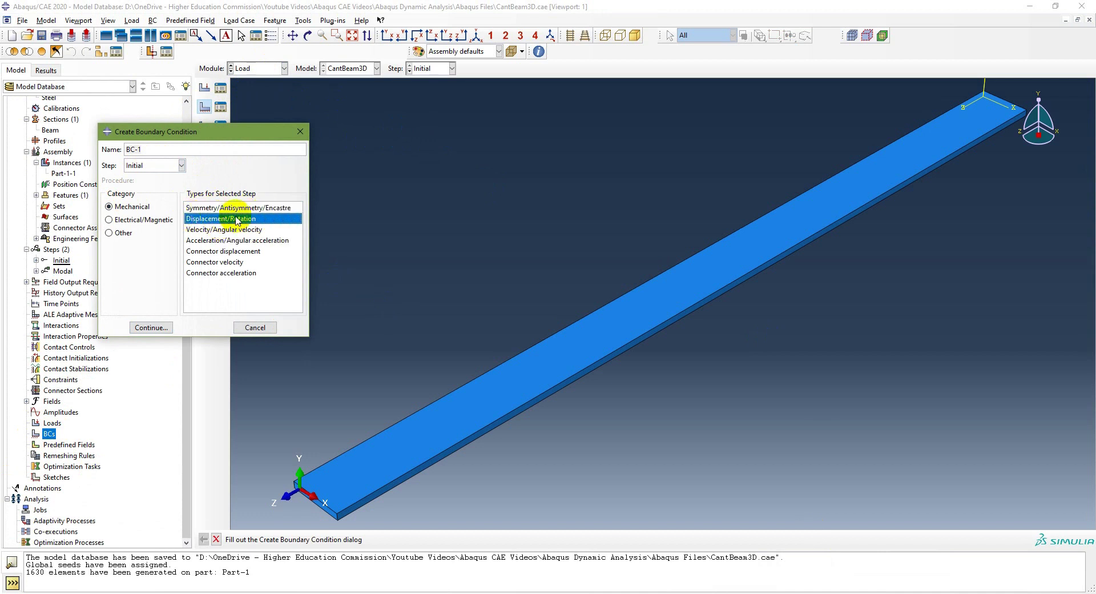
left_click(150, 328)
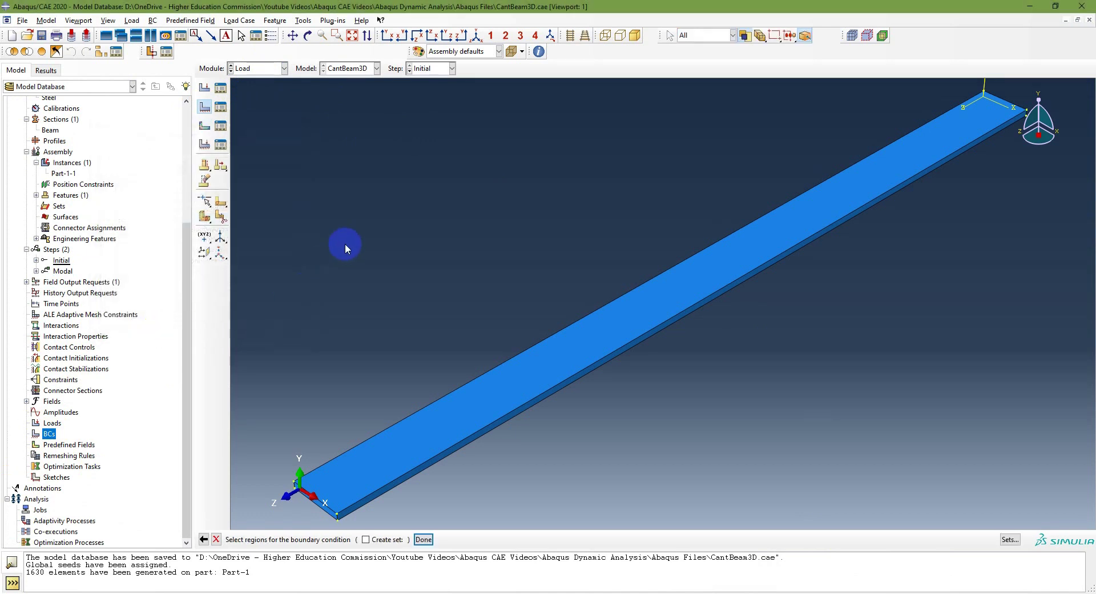
Apply the boundary condition to the beam's near end face, constraining U1, U2, U3, UR1, UR2 and UR3 without creating a set.
scroll(321, 506, "up", 6)
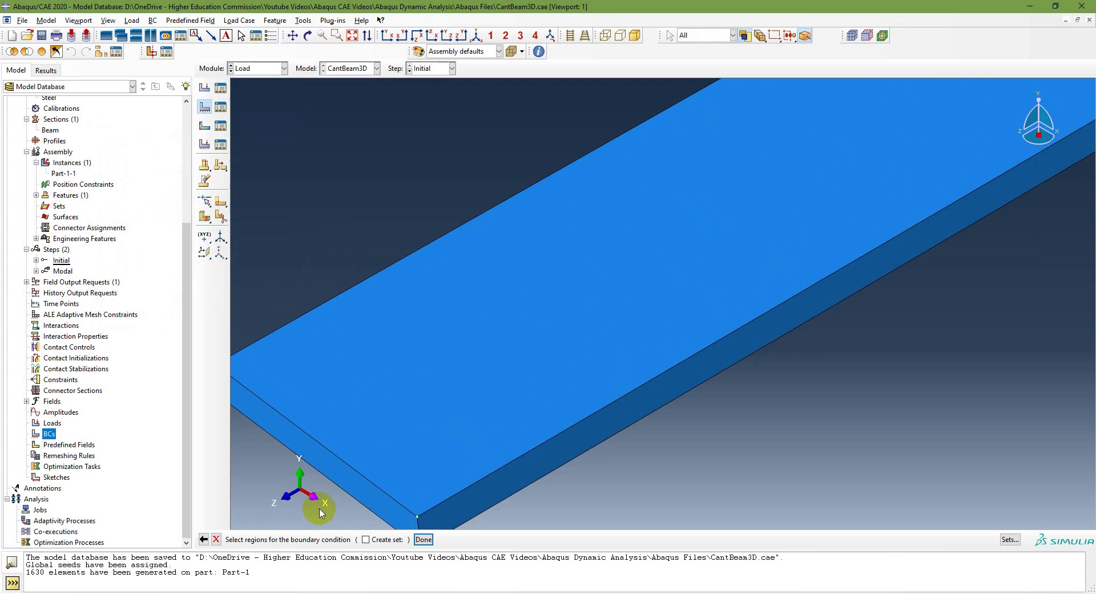
left_click(346, 477)
scroll(342, 468, "down", 5)
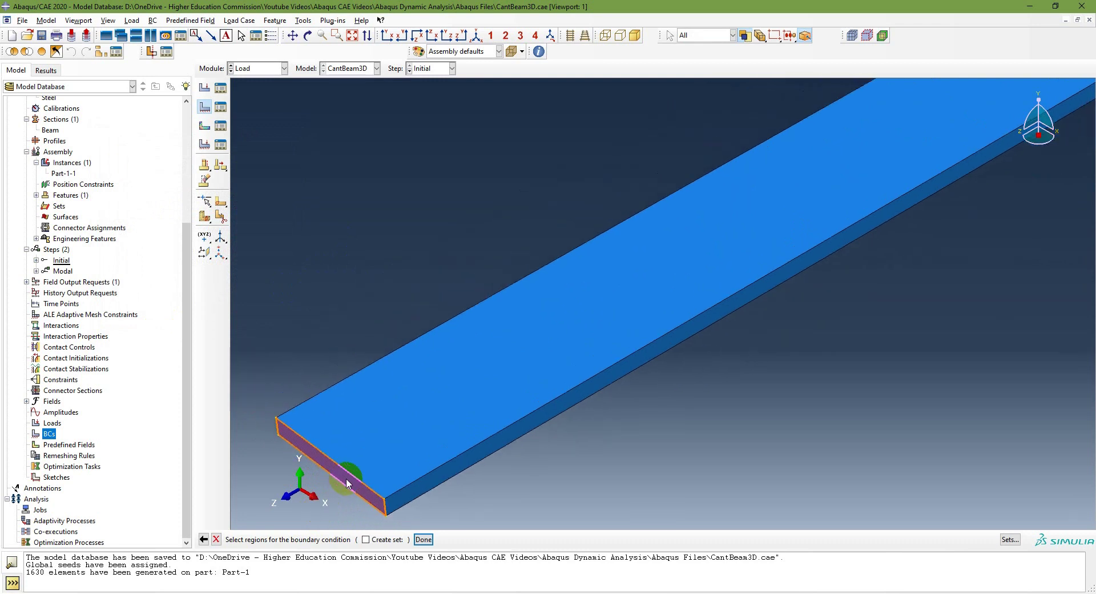
left_click(424, 540)
left_click(391, 240)
left_click(390, 266)
left_click(391, 293)
left_click(391, 305)
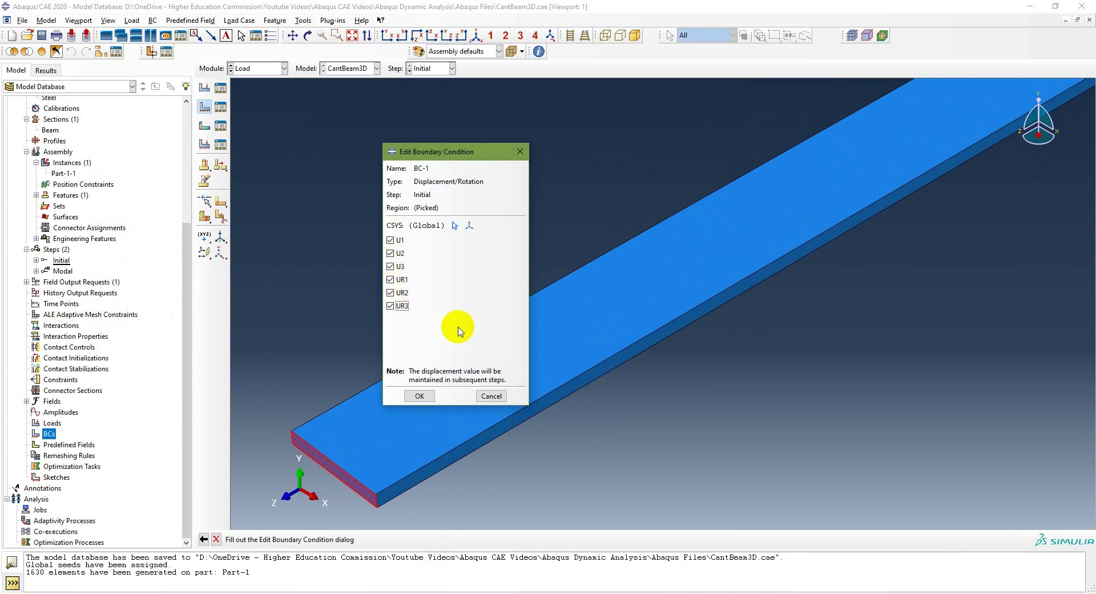
left_click(420, 396)
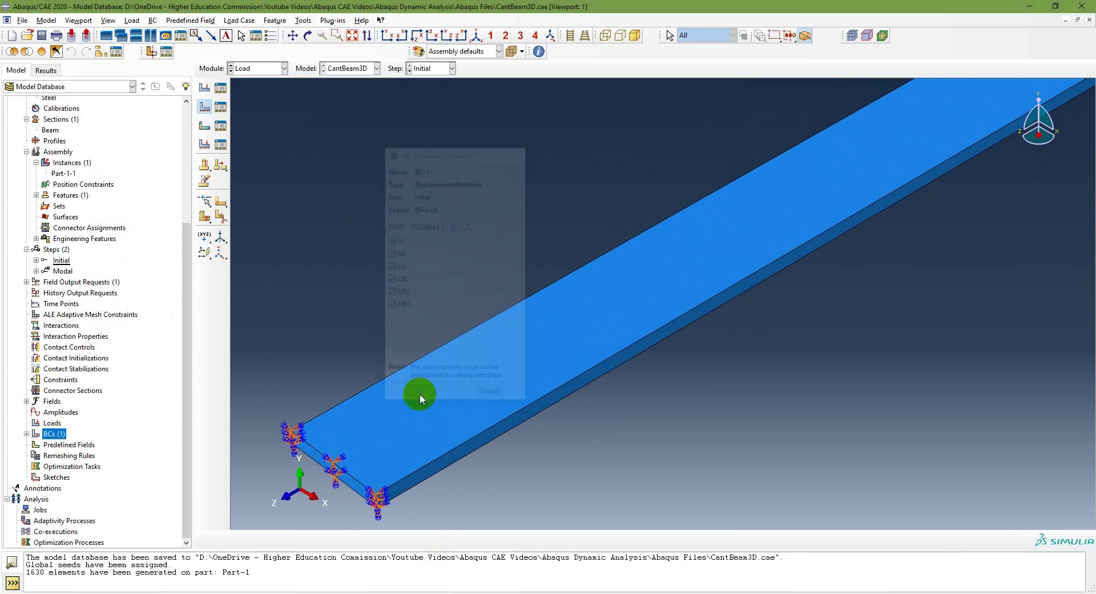
left_click(475, 36)
scroll(312, 501, "up", 3)
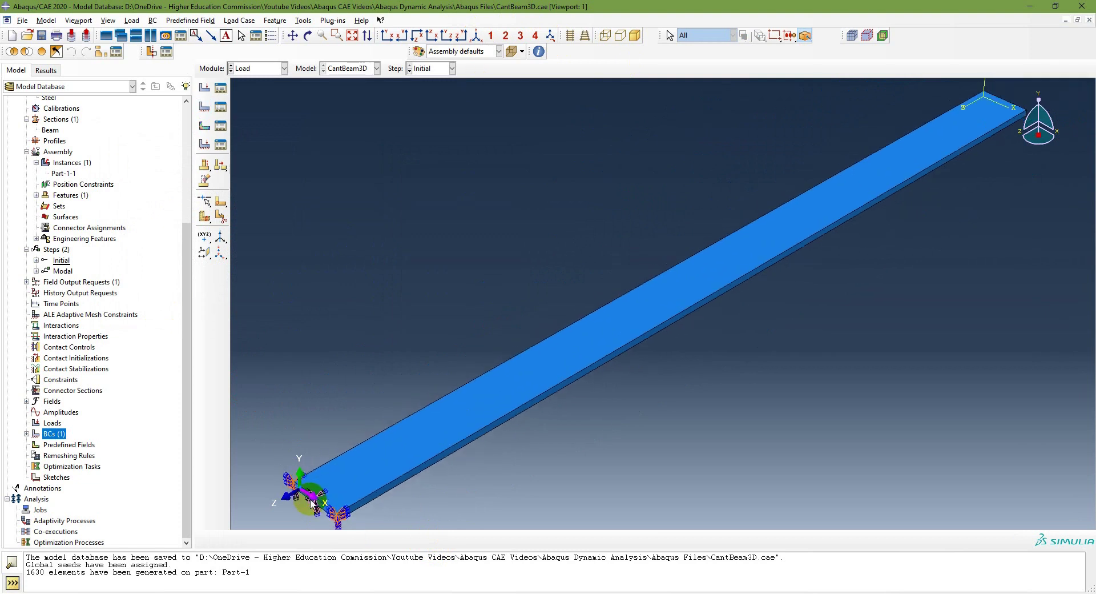
Check the analysis instructions in PowerPoint and, back in Abaqus/CAE, switch to the Job module.
scroll(311, 502, "down", 3)
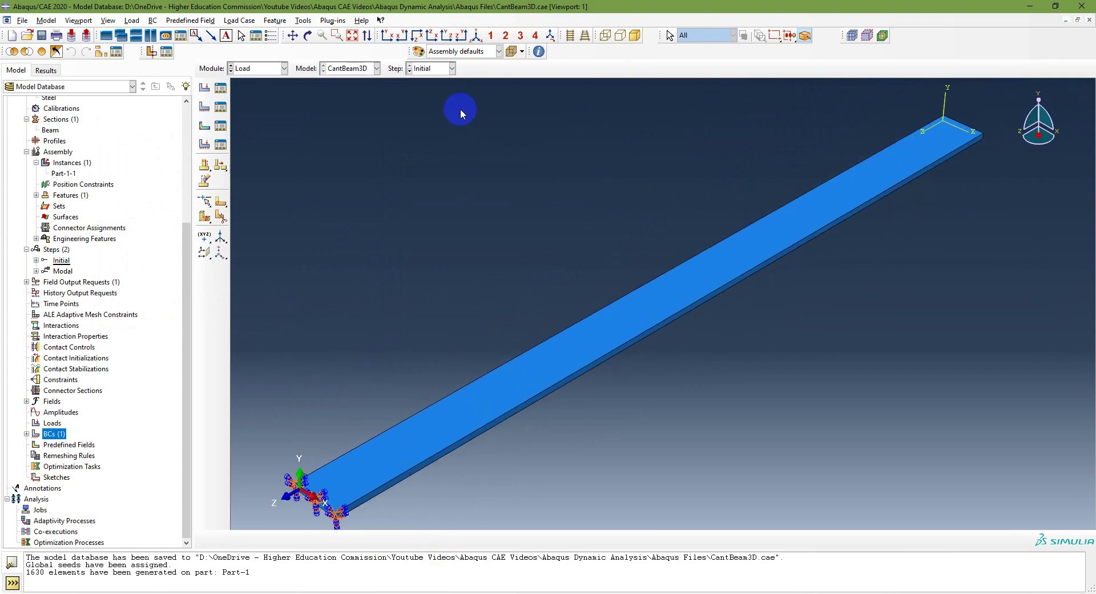
left_click(475, 35)
key("alt+Tab")
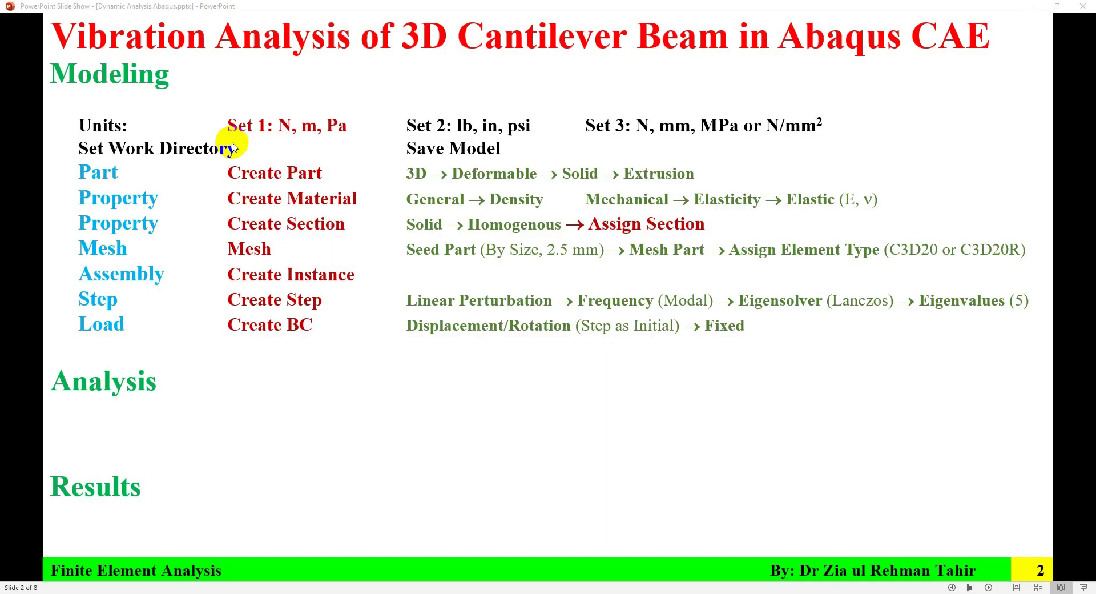
left_click(343, 319)
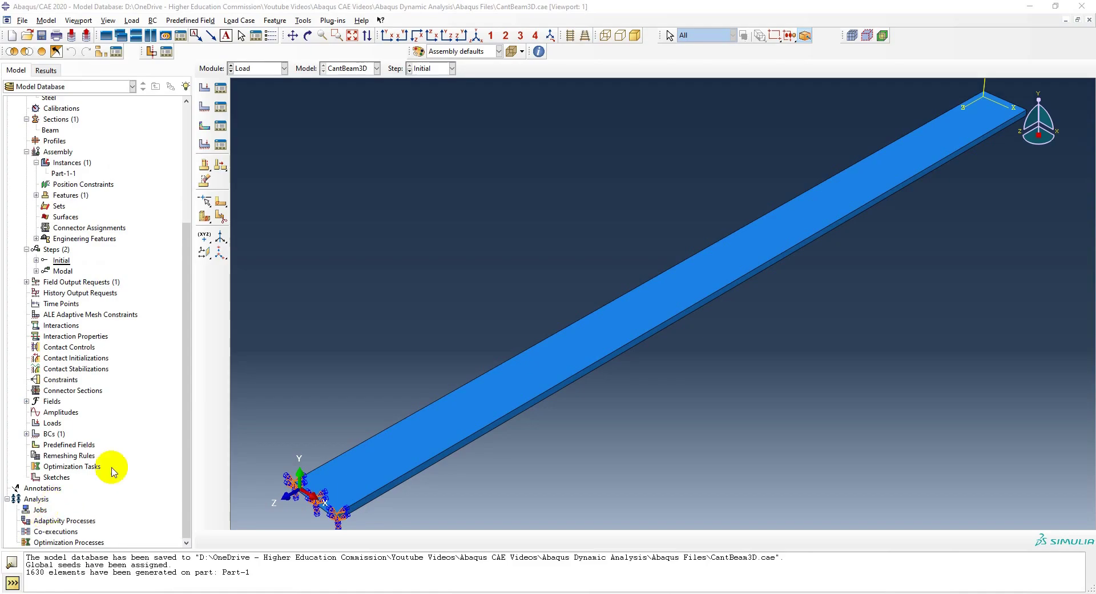
left_click(264, 67)
left_click(255, 168)
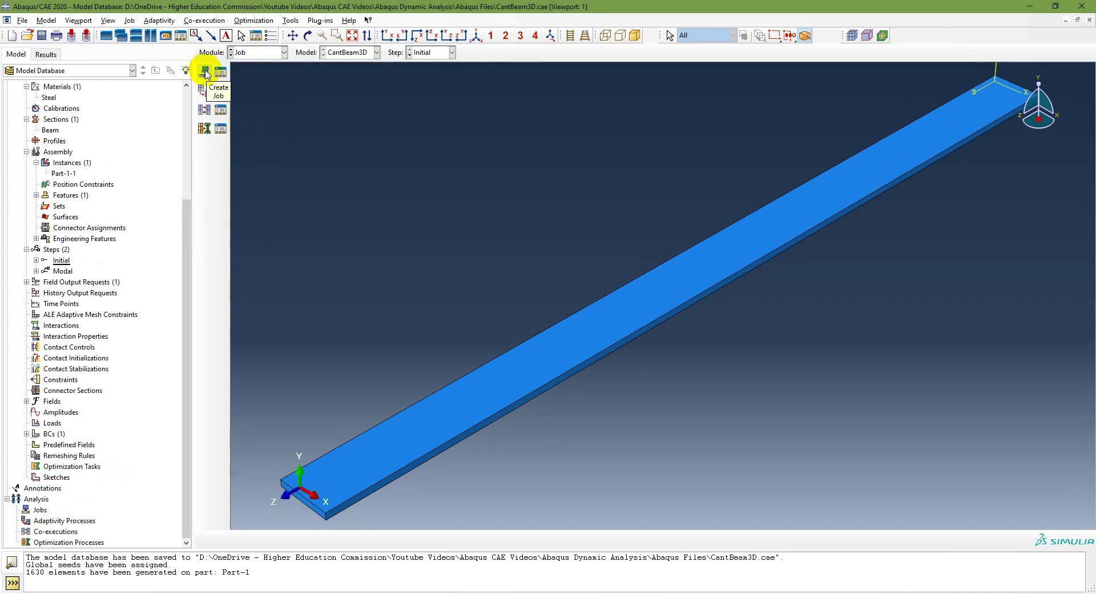
Create a job named CantBeam3D from the CantBeam3D model as a full analysis run in the background immediately.
double_click(40, 510)
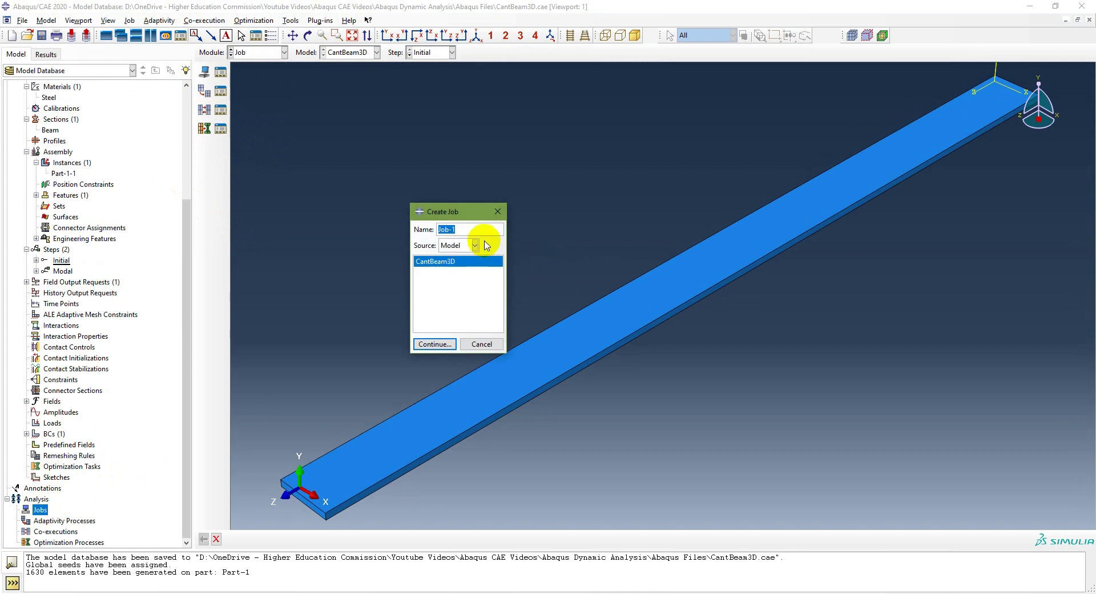
type("CantBeam3D")
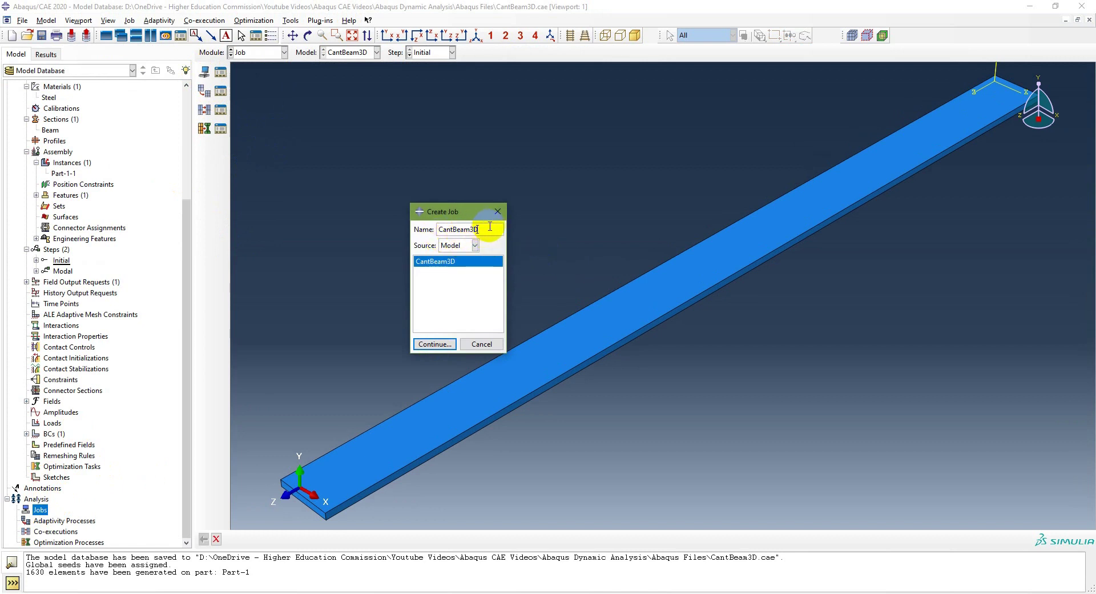
left_click(435, 344)
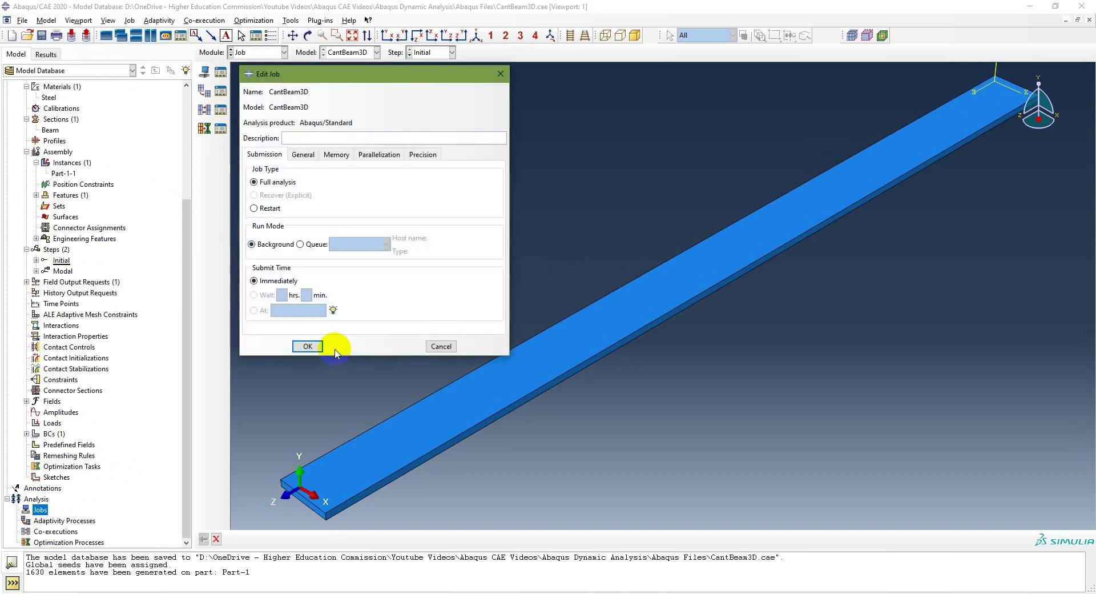
left_click(308, 346)
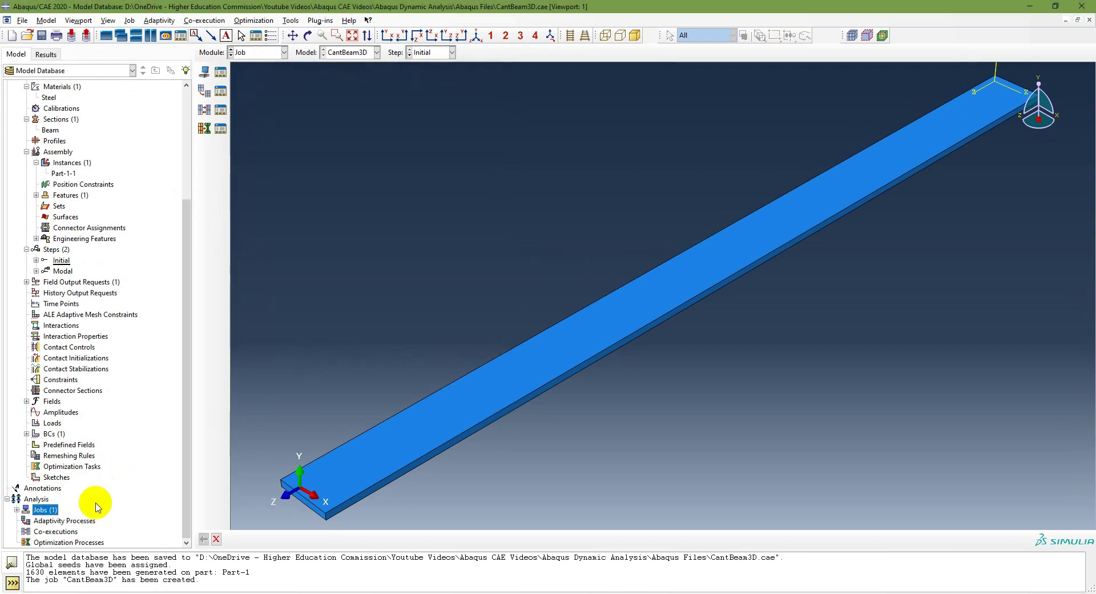
Run a data check on the CantBeam3D job.
left_click(18, 510)
left_click(57, 510)
right_click(58, 511)
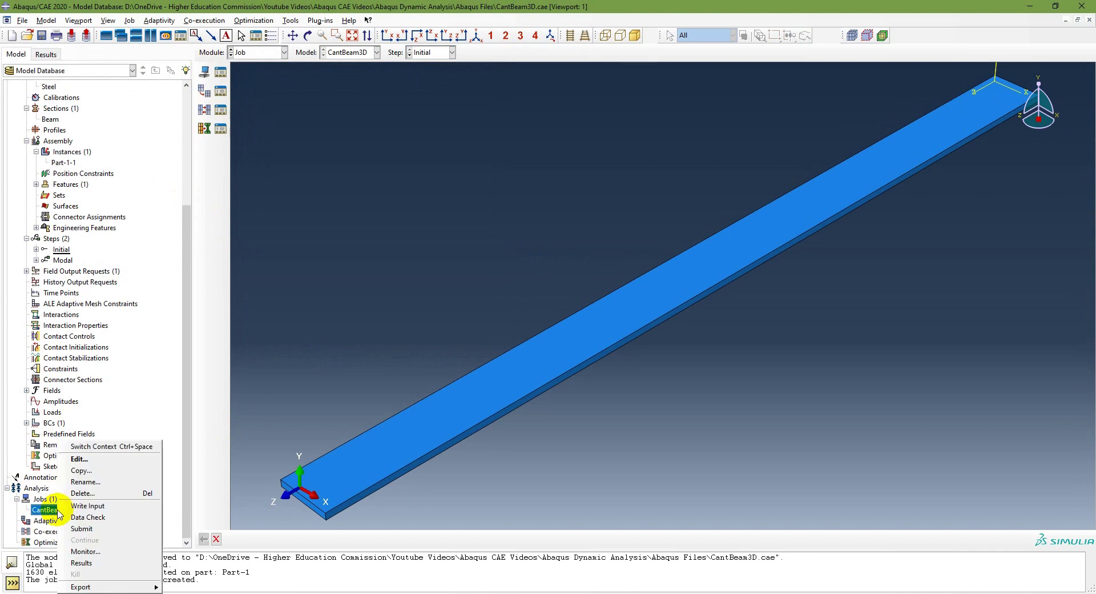
left_click(91, 517)
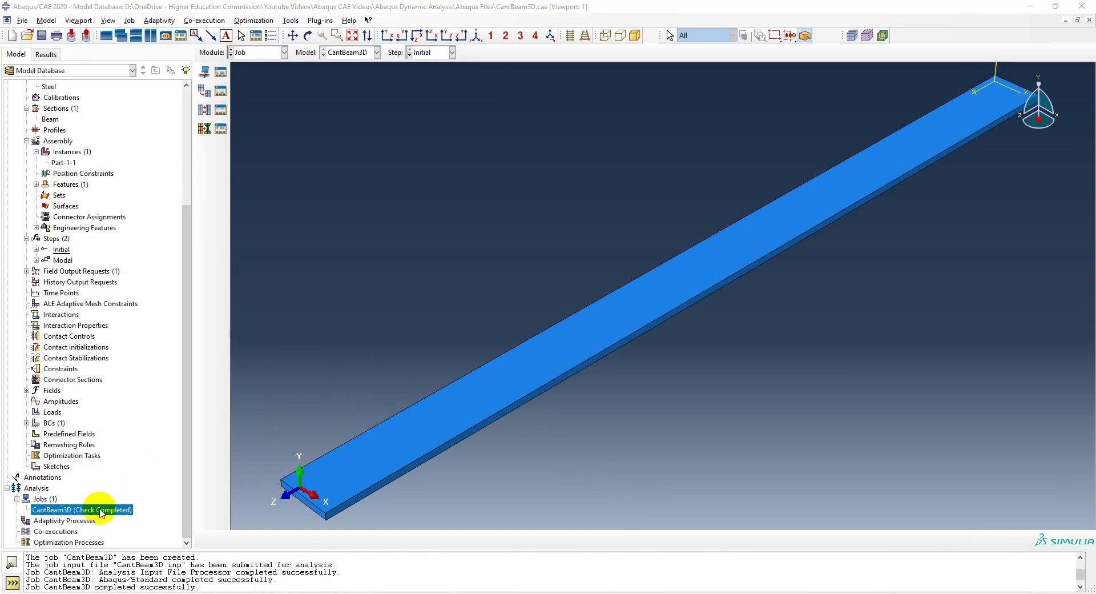
Submit the CantBeam3D job for the full analysis.
right_click(100, 512)
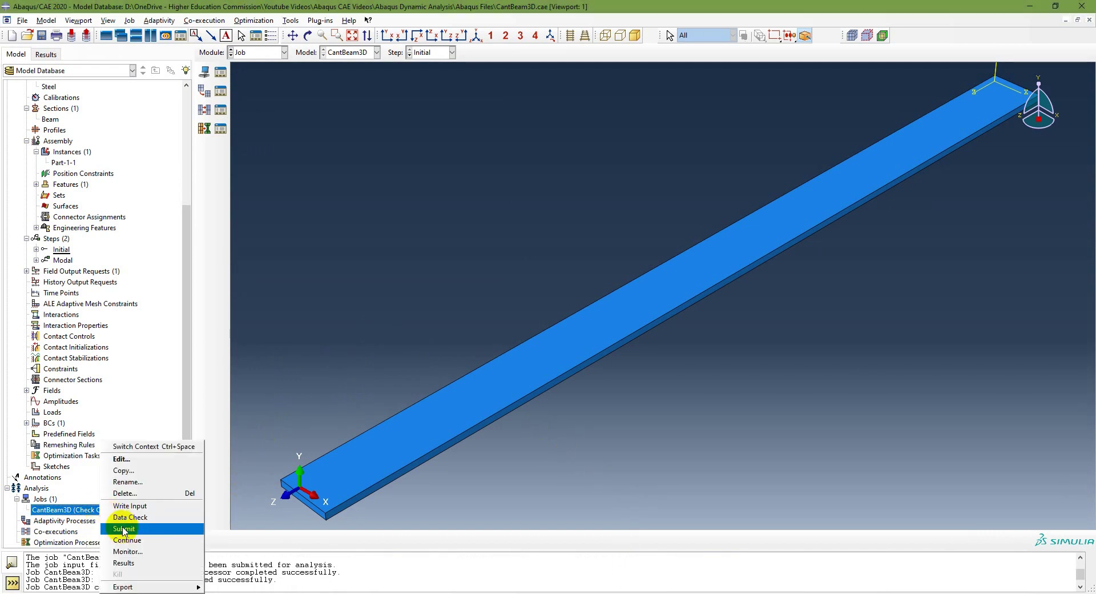
left_click(155, 468)
left_click(489, 200)
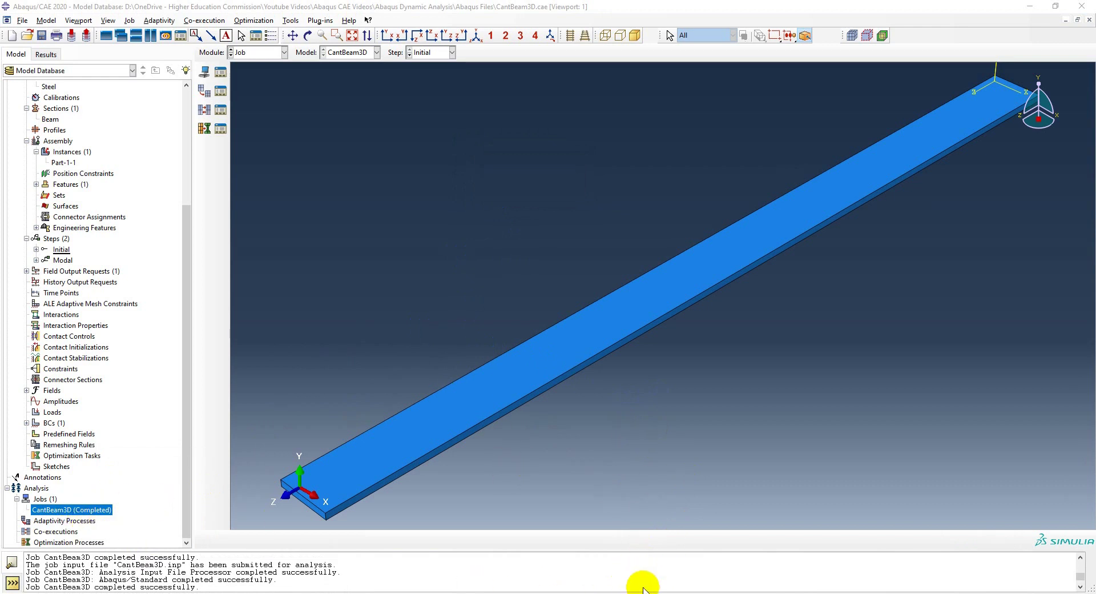
Check the results instructions in PowerPoint and, back in Abaqus/CAE, open the results of the CantBeam3D job.
key("alt+Tab")
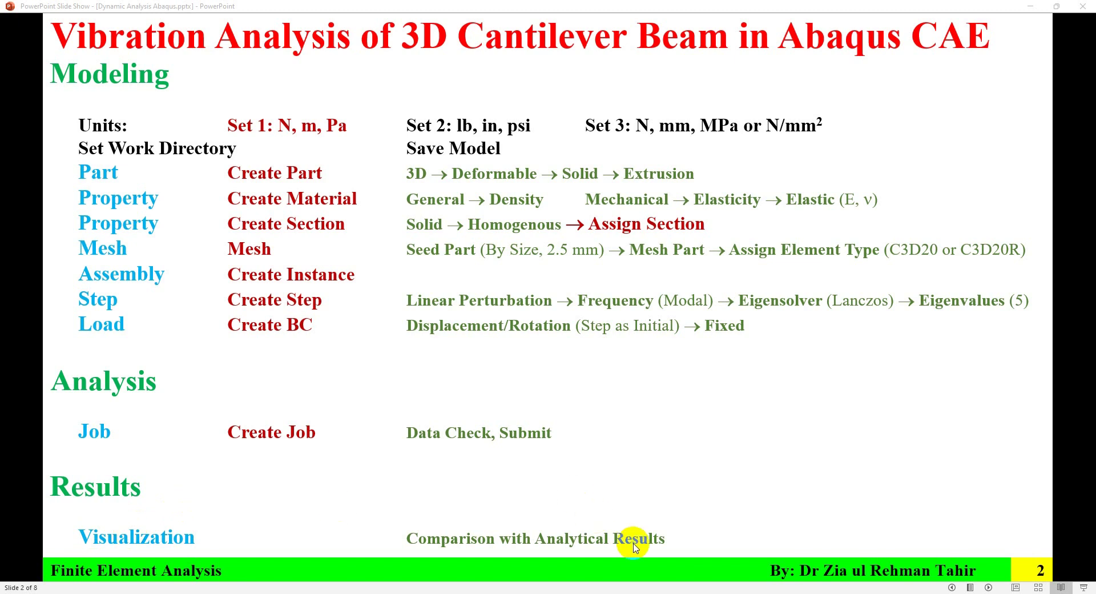
key("alt+Tab")
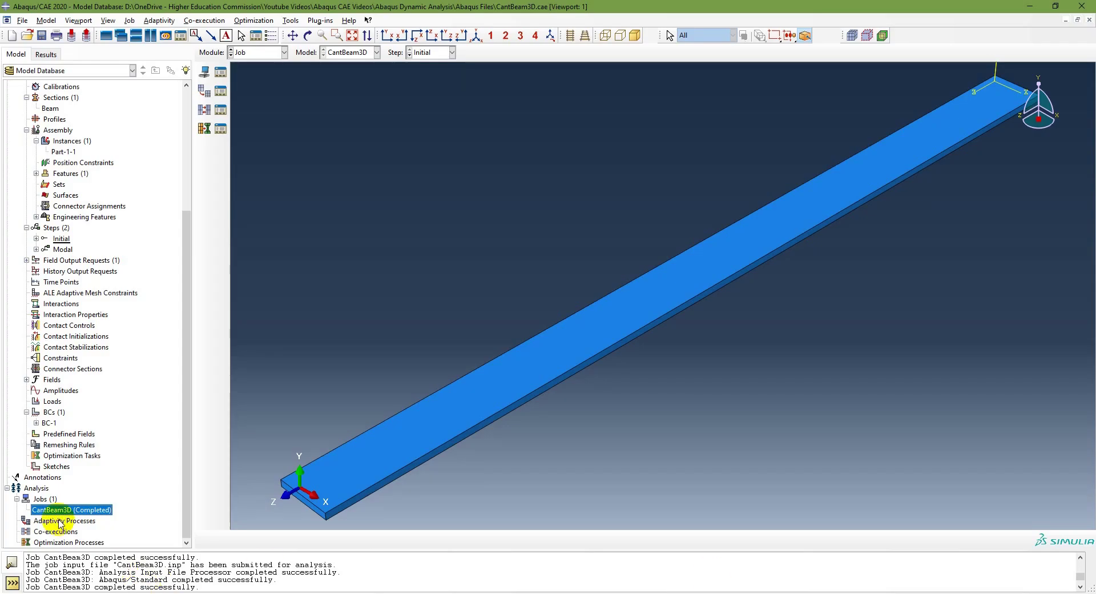
right_click(80, 511)
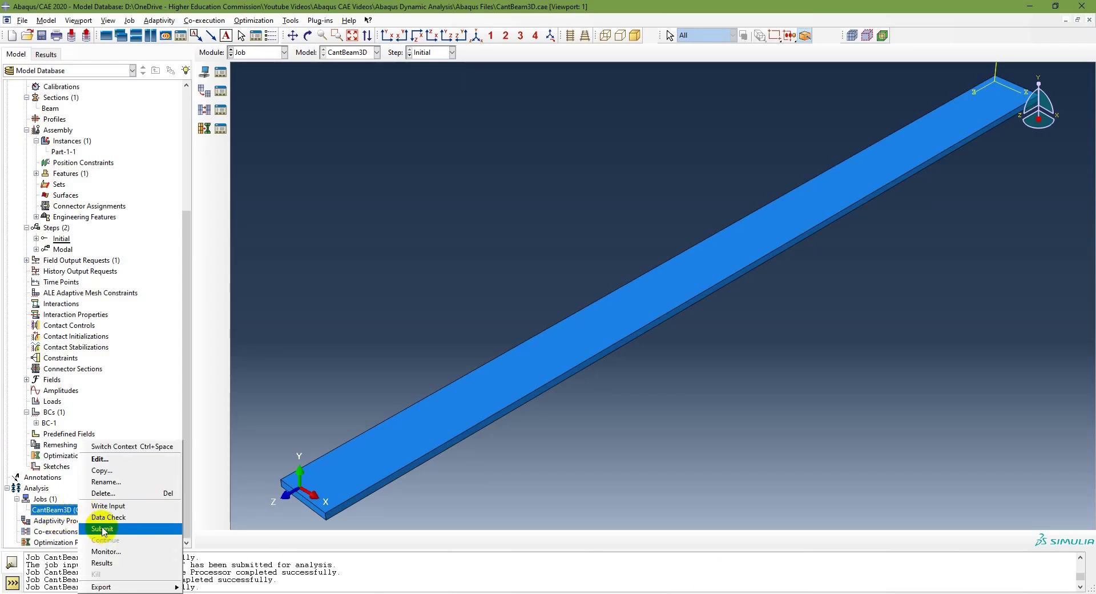
left_click(114, 563)
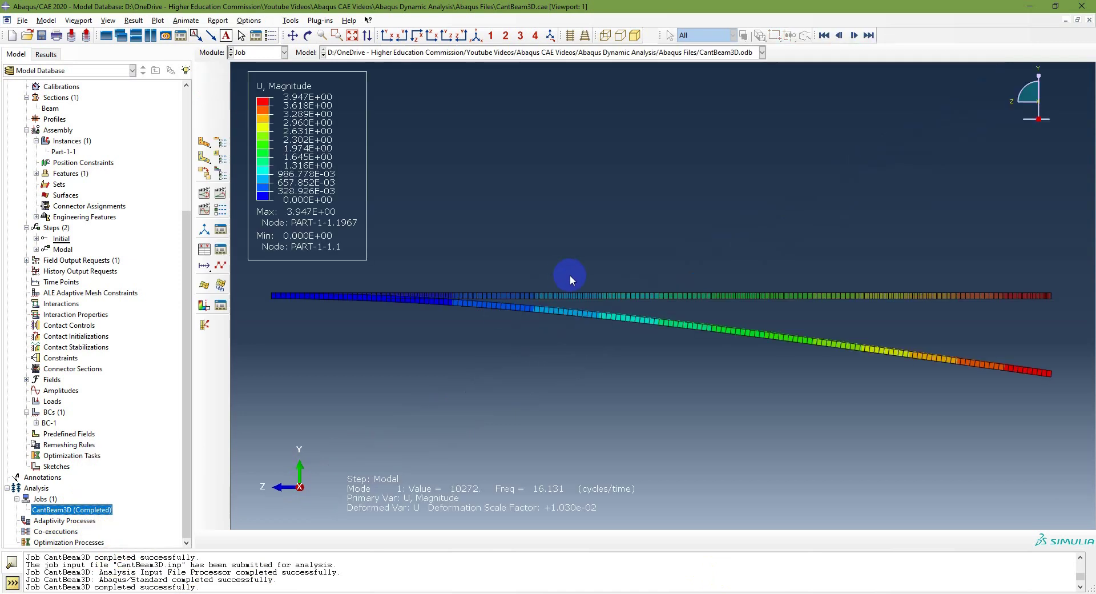
Open the output database CantBeam3D.odb as read-only and plot the undeformed beam in an isometric view.
left_click(23, 21)
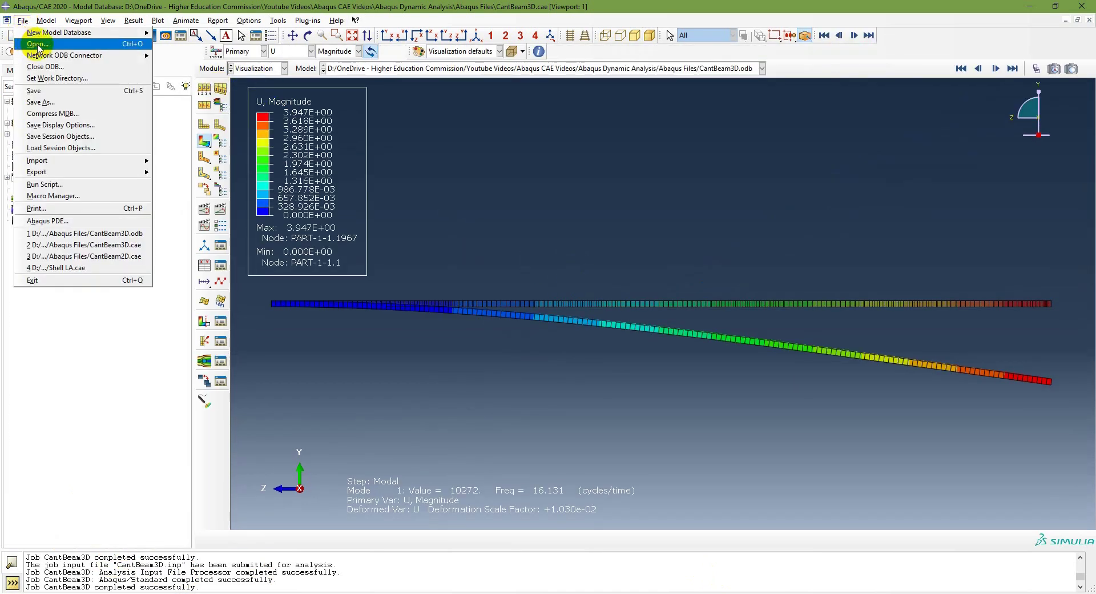
left_click(38, 44)
left_click(514, 220)
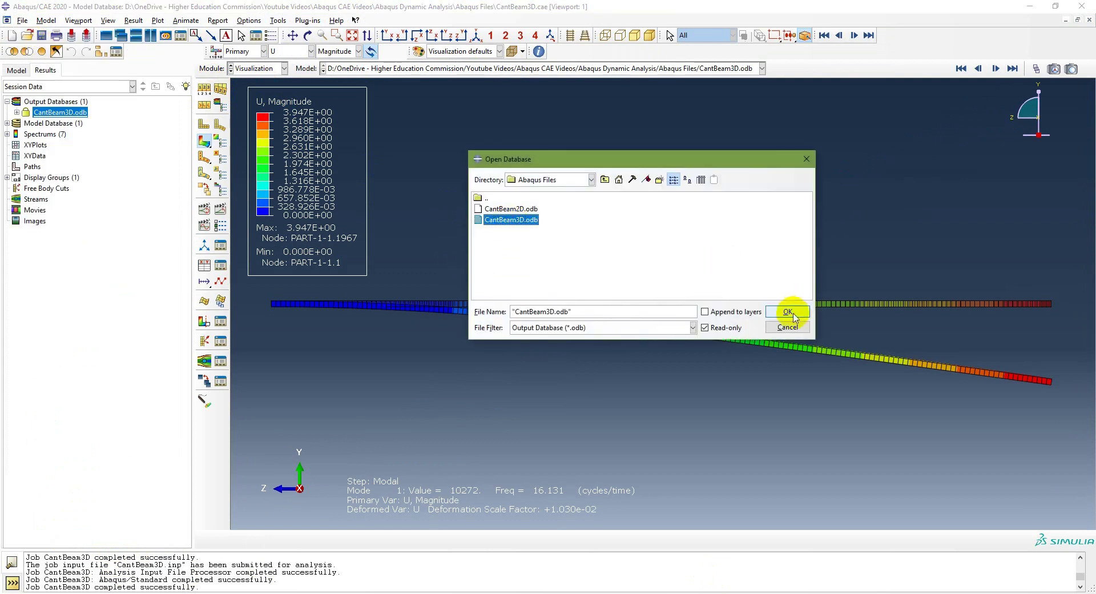
left_click(785, 309)
left_click(204, 124)
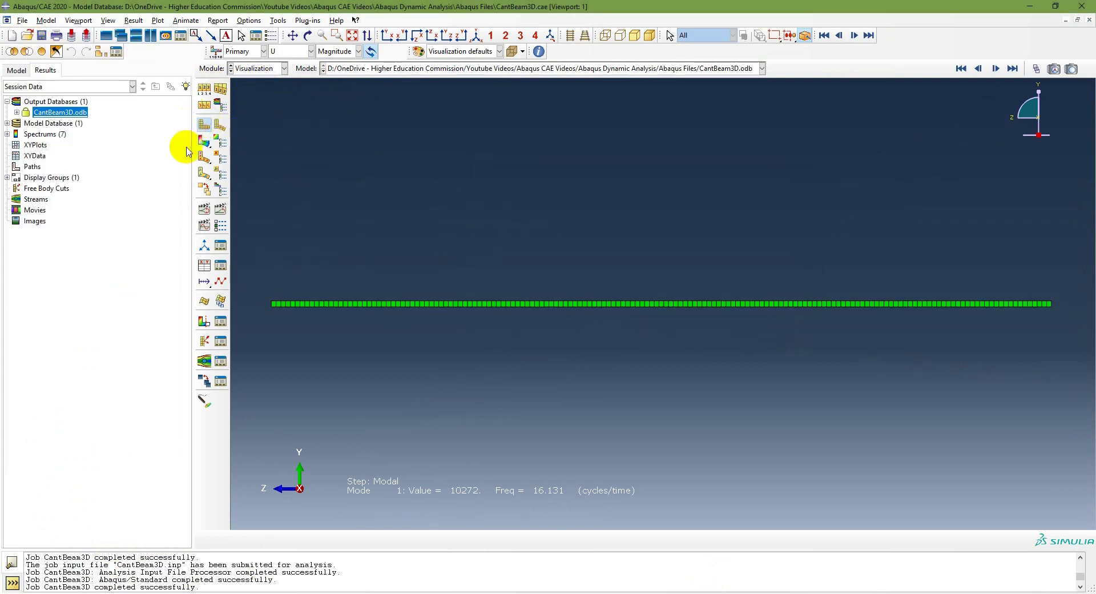
left_click(476, 34)
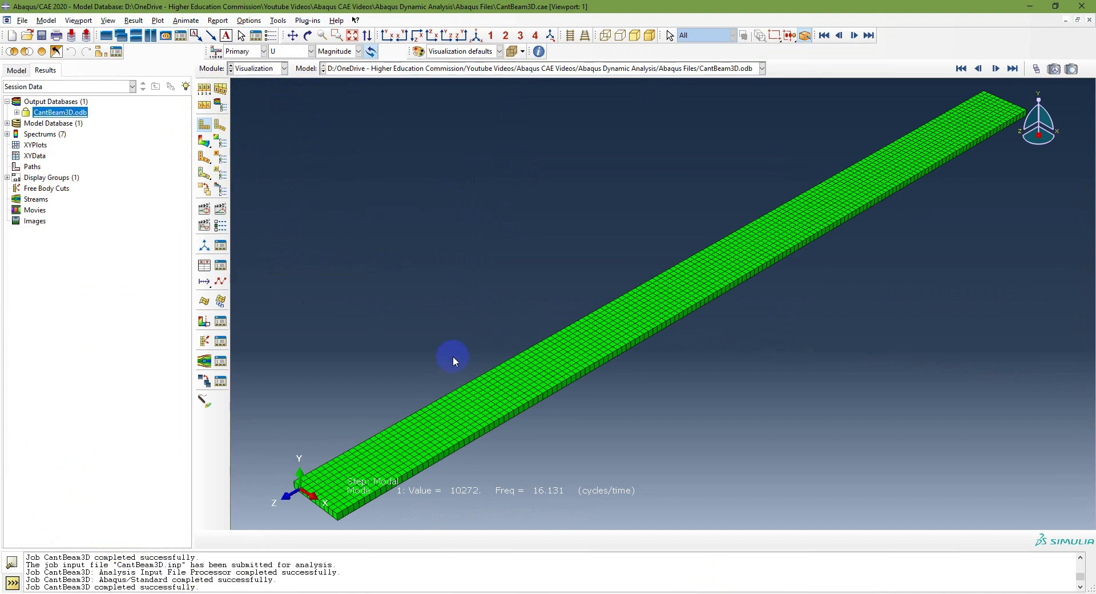
Step the results from the base state to mode 3 and plot displacement magnitude contours on both the undeformed and deformed shapes.
left_click(962, 69)
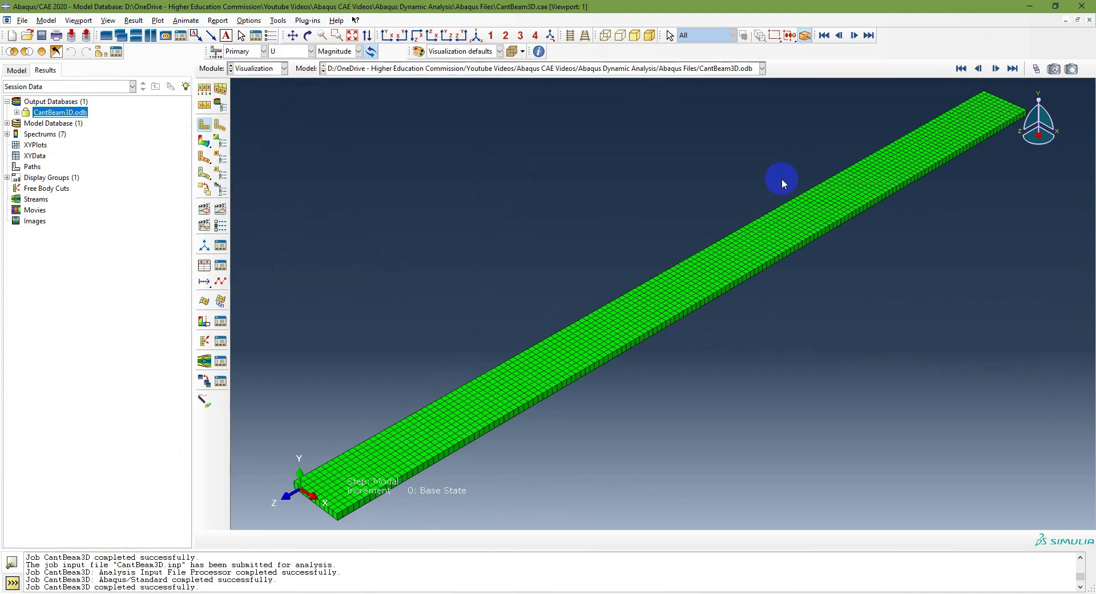
left_click(996, 68)
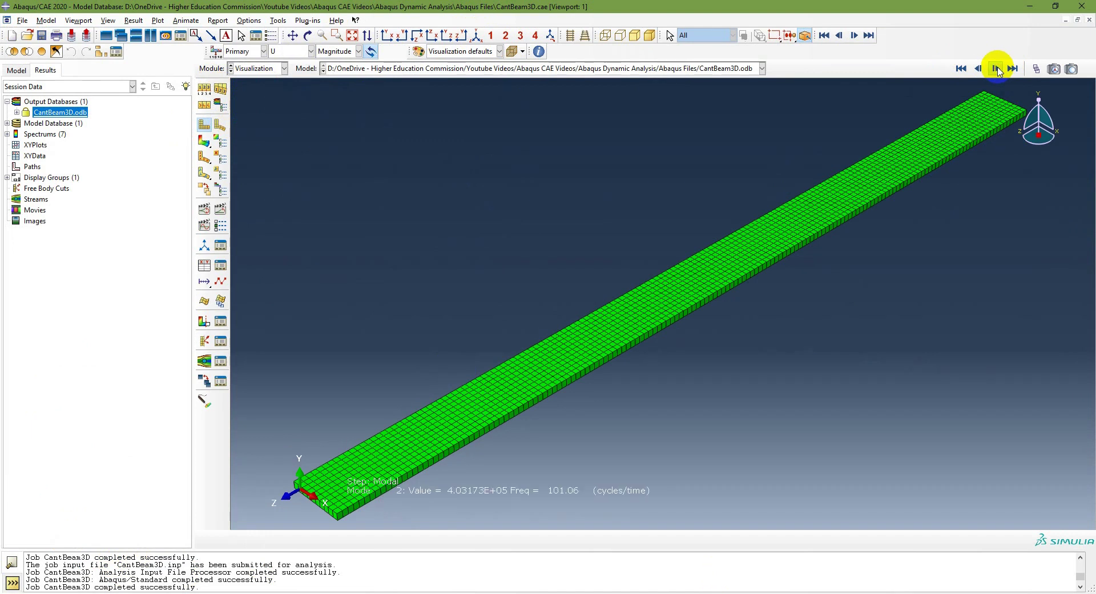
left_click(996, 69)
left_click(220, 125)
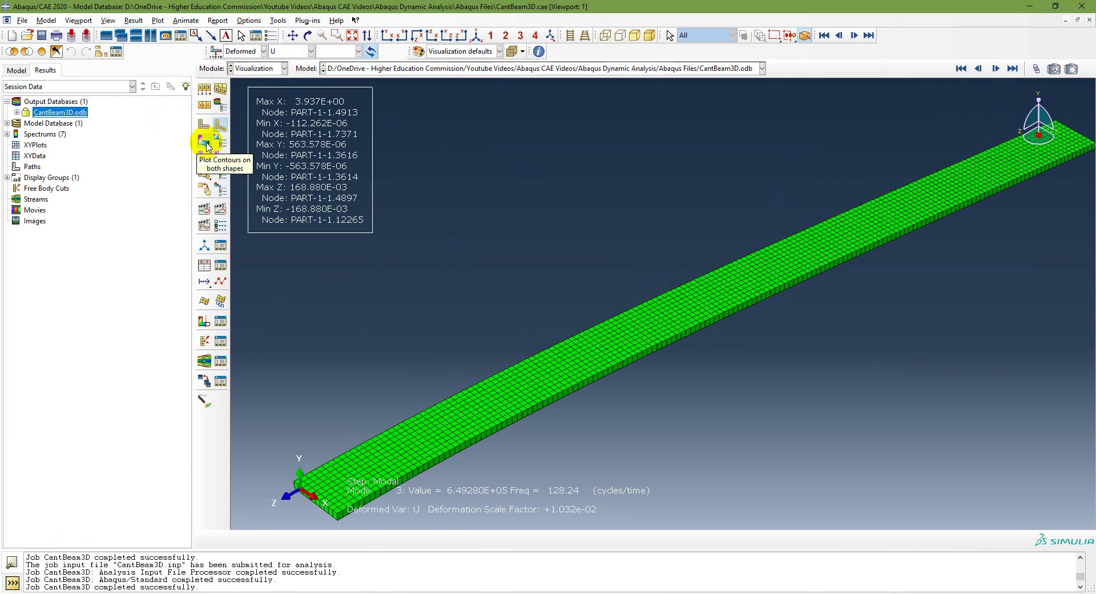
left_click_drag(207, 145, 255, 142)
Return to the base state and step through modes 1, 2 and 3, examining each frequency and contoured mode shape.
left_click(961, 68)
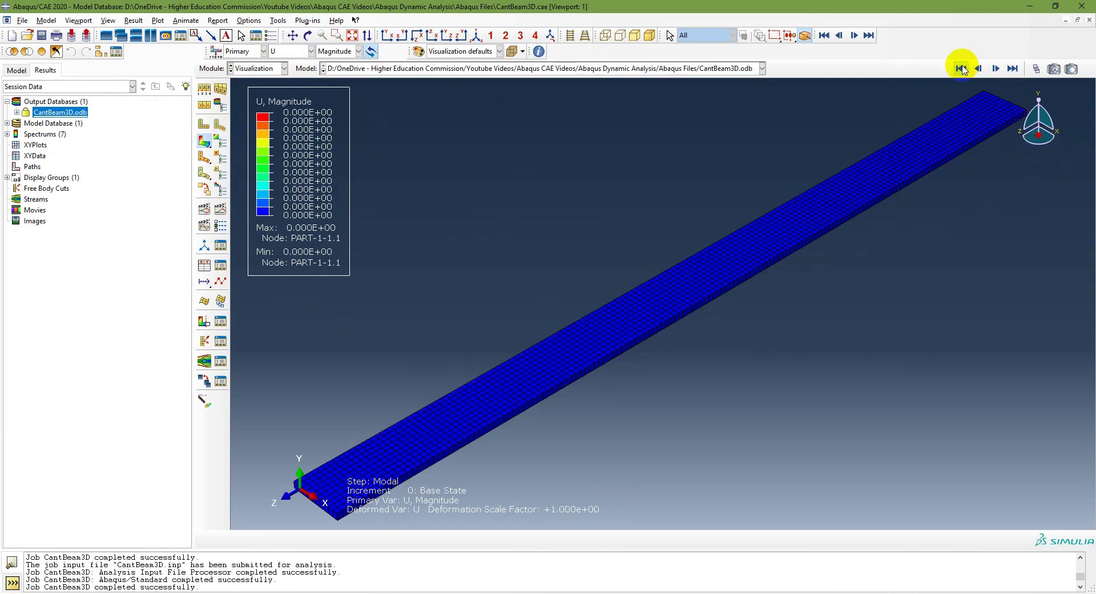
left_click(994, 68)
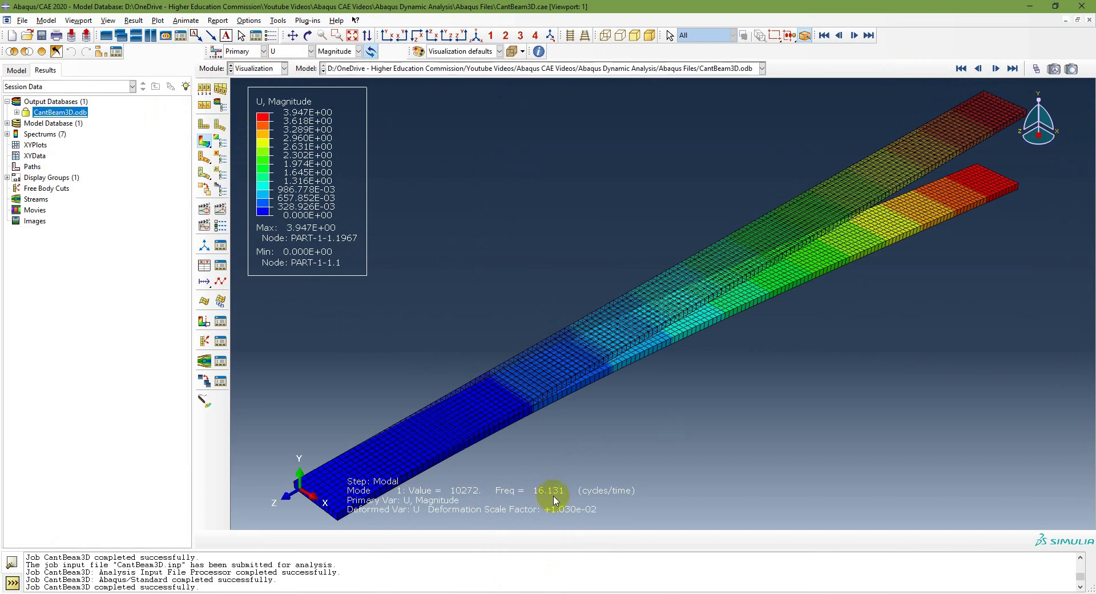
left_click(996, 69)
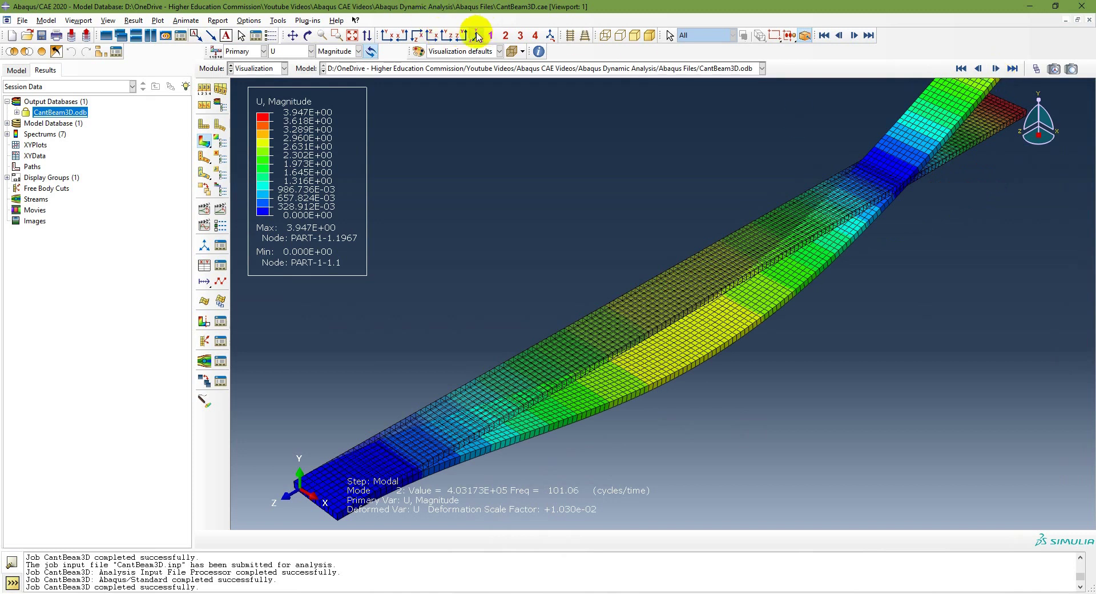
left_click(352, 35)
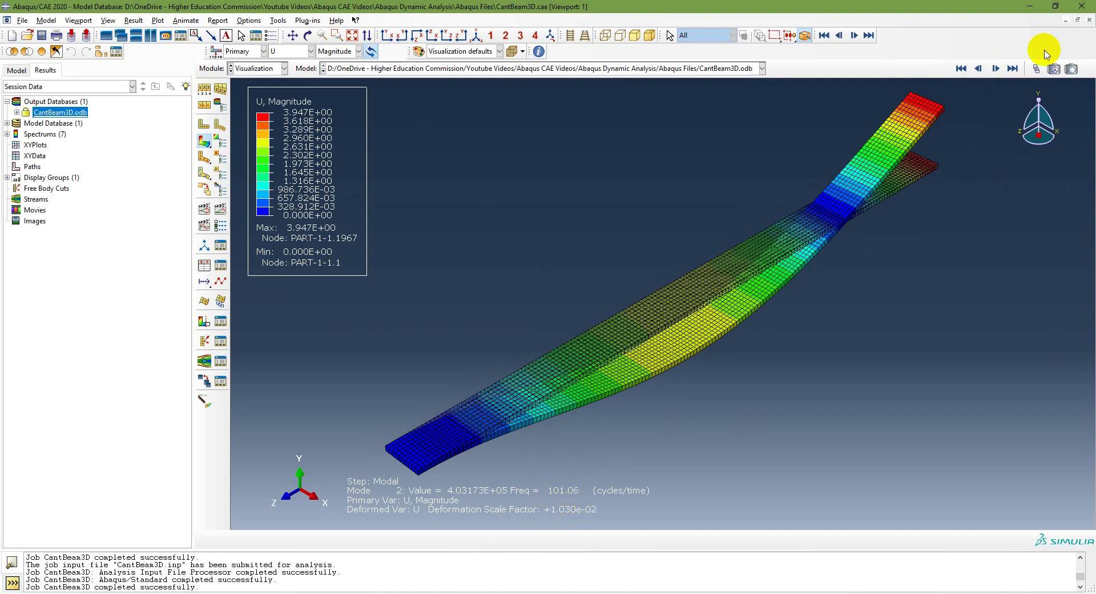
left_click(996, 68)
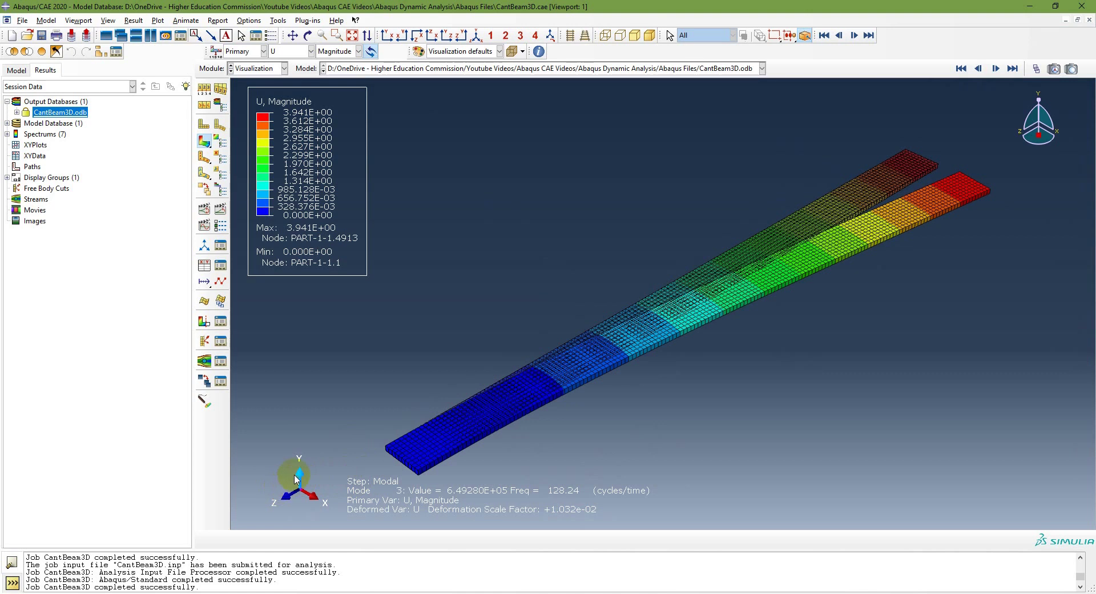
Examine mode 3 from the side, advance to mode 4 and inspect its shape from the opposite side and in isometric view.
left_click(446, 36)
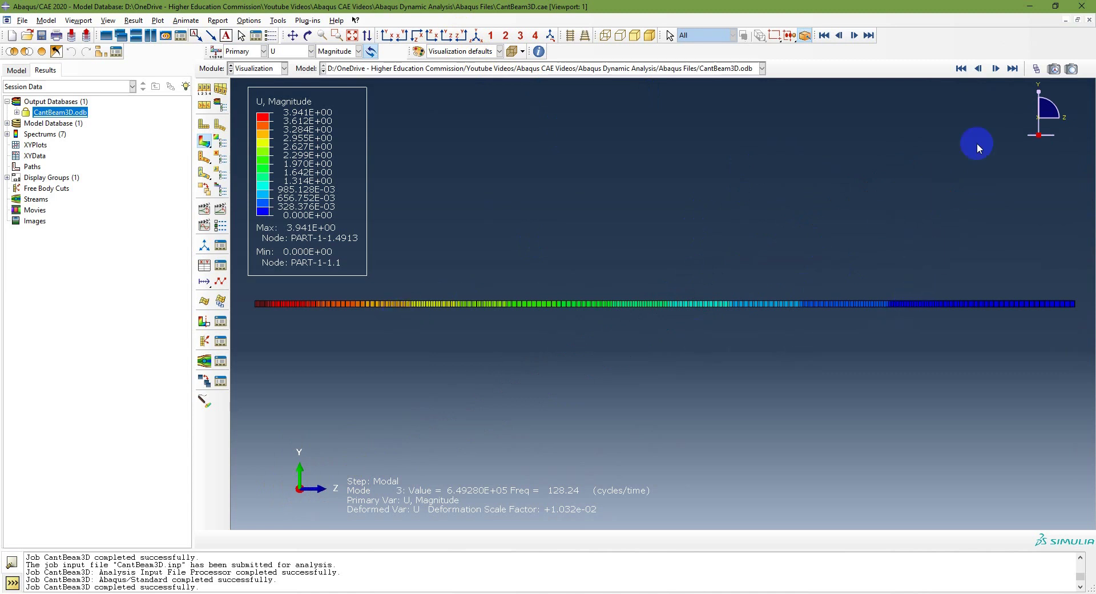
left_click(996, 69)
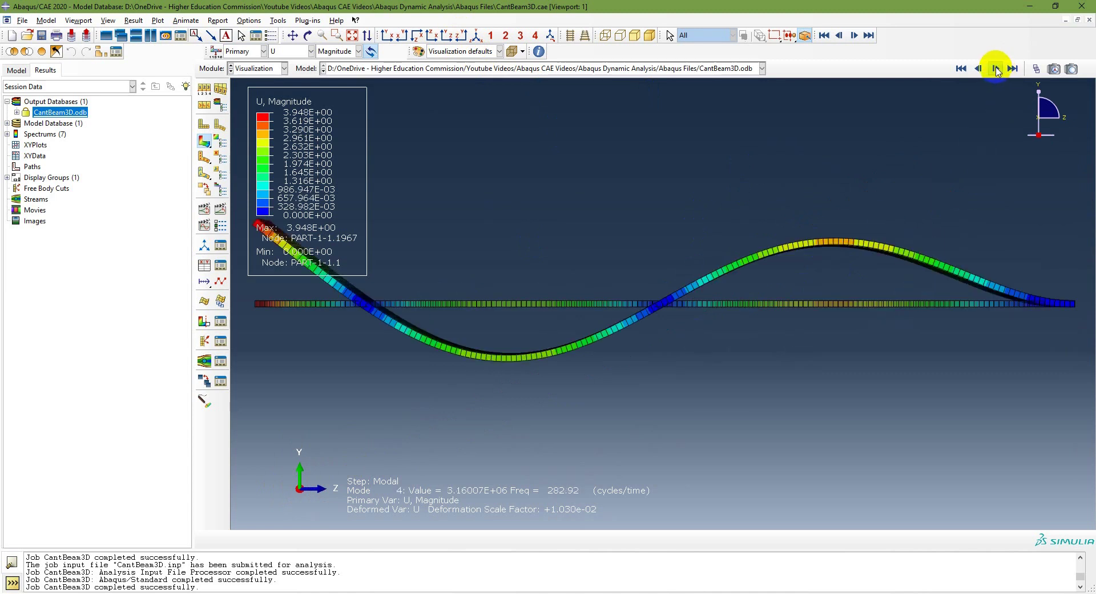
left_click(460, 36)
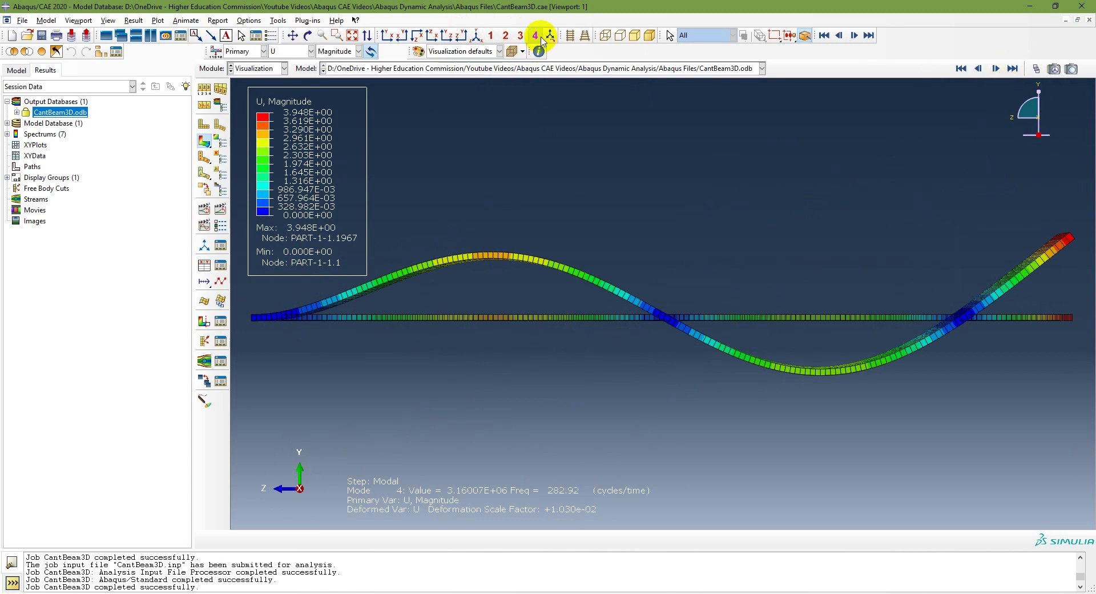
left_click(476, 35)
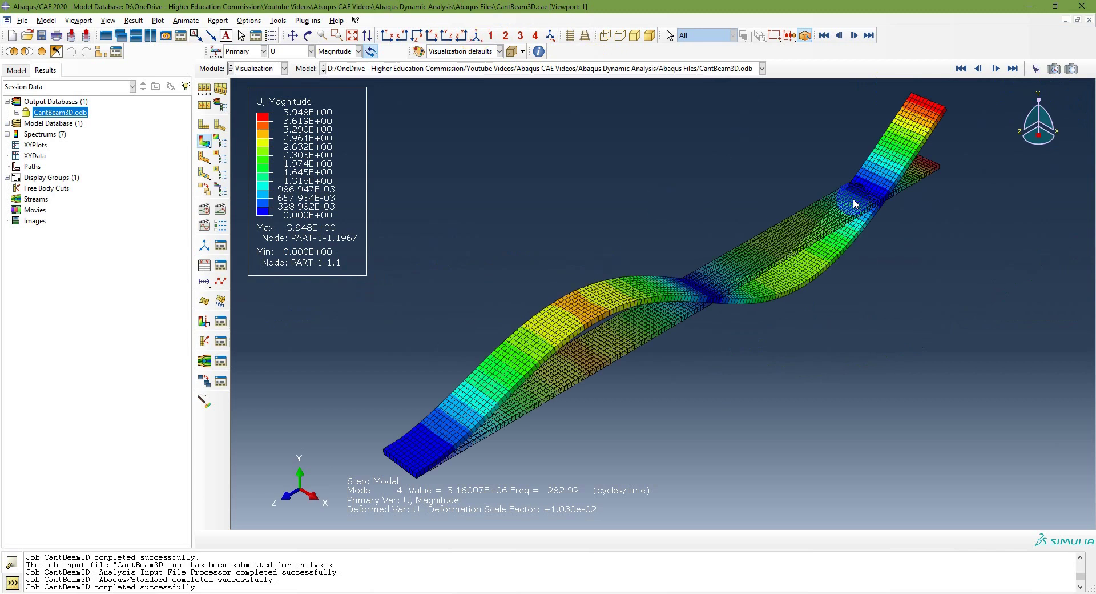
Step back from mode 4 to mode 1, examining the mode shapes and frequencies with the beam seen from the side.
left_click(978, 69)
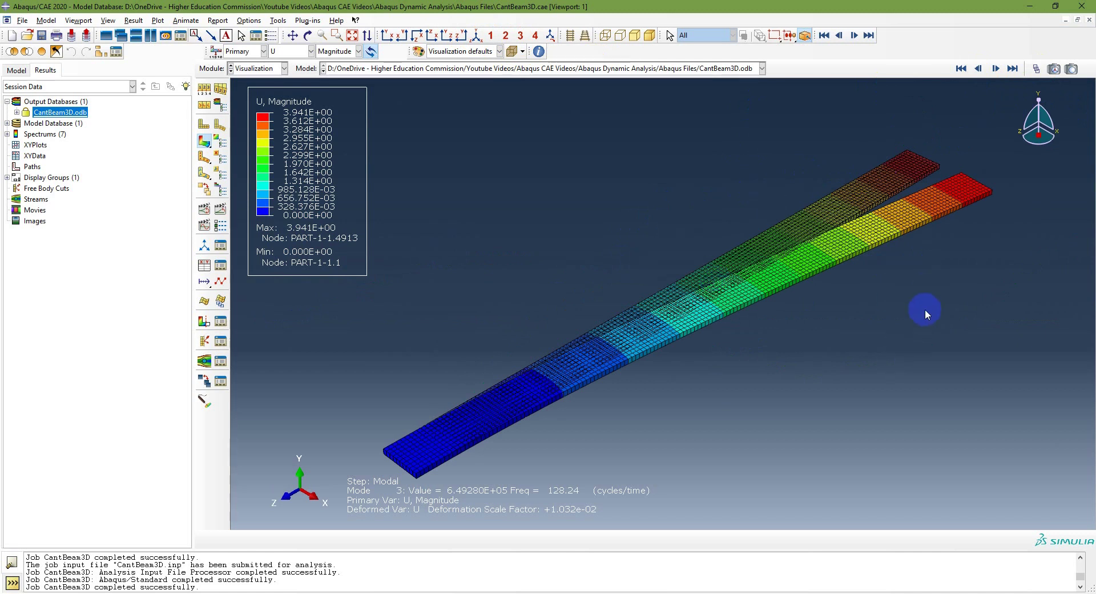
left_click(461, 35)
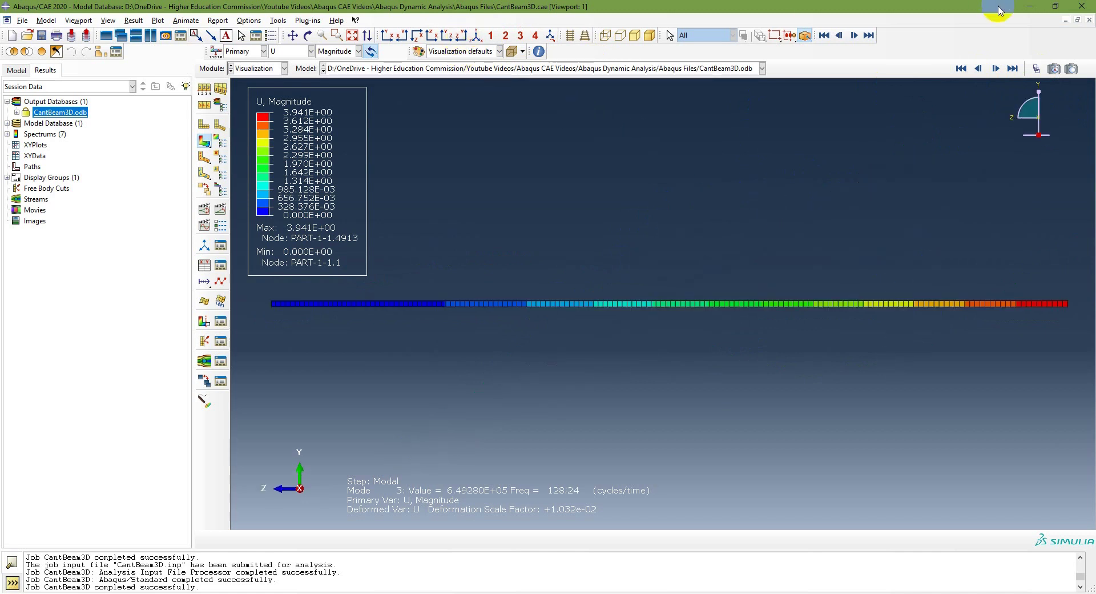
left_click(979, 69)
left_click(980, 70)
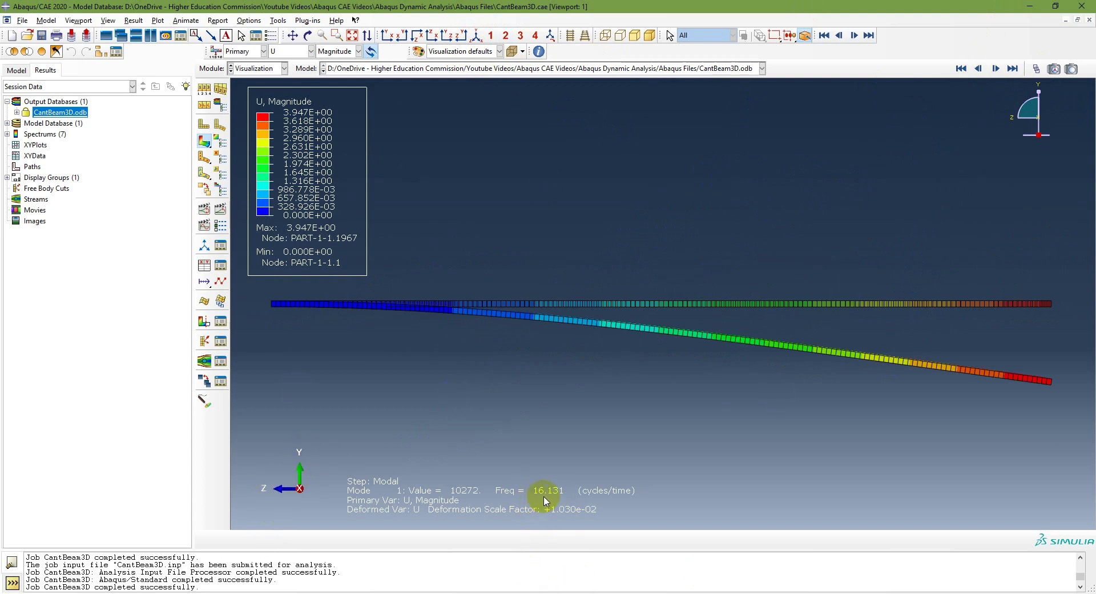
Step forward from mode 1 to mode 4 in side view, and compare the shapes of modes 3 and 4 in isometric view.
left_click(996, 69)
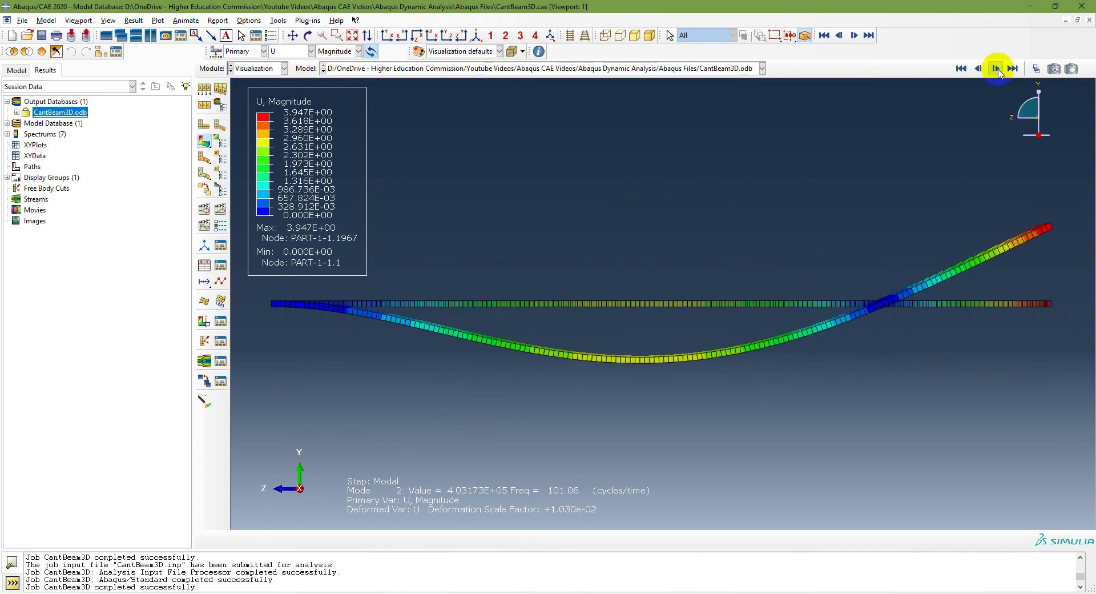
left_click(997, 69)
left_click(996, 69)
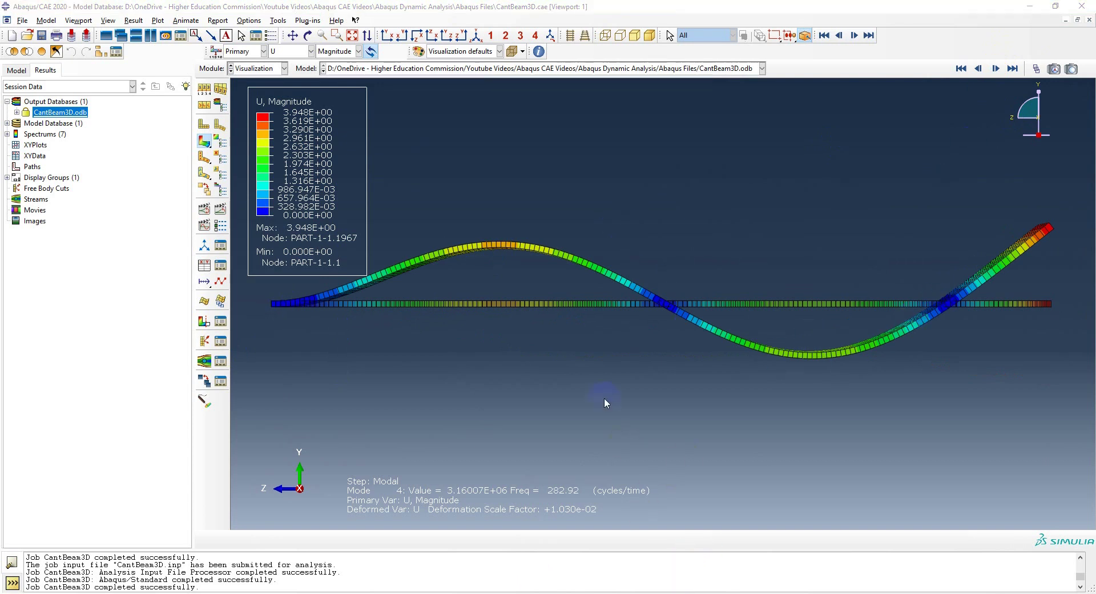
left_click(475, 35)
left_click(978, 68)
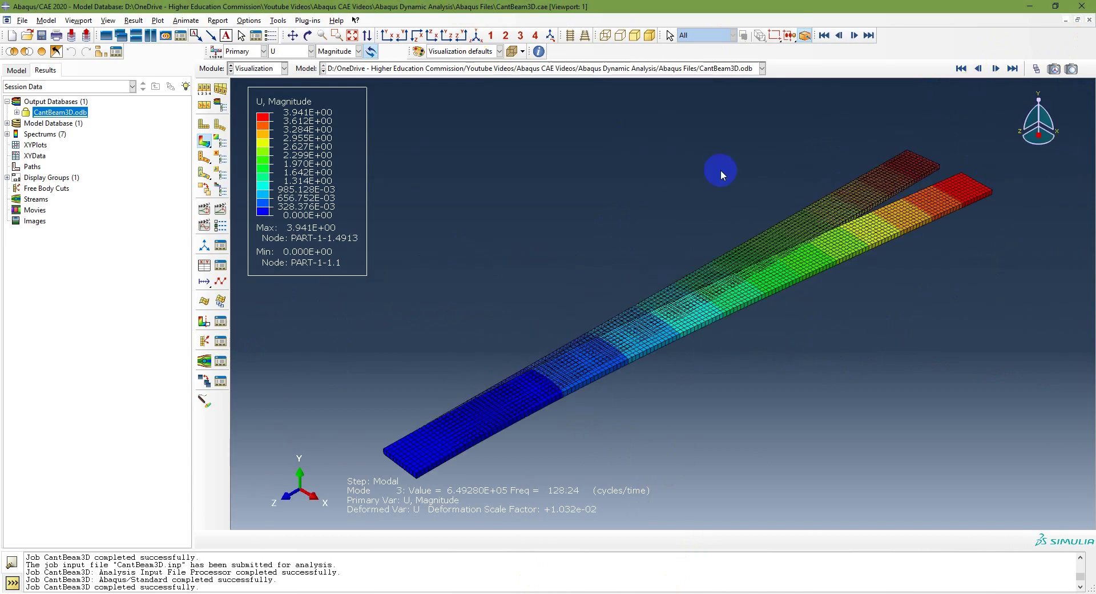
left_click(995, 68)
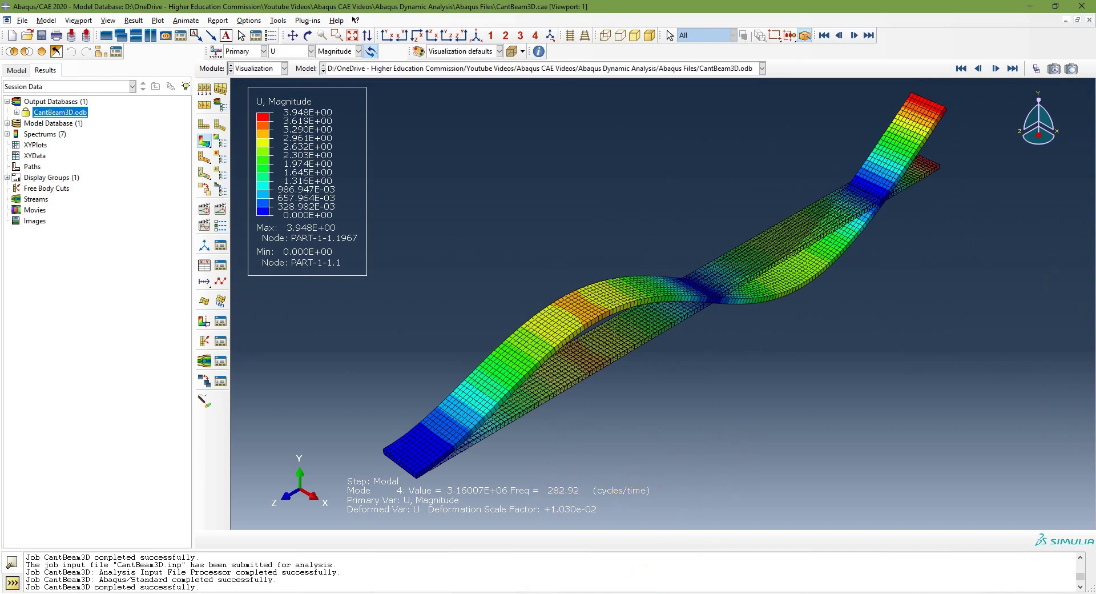
Switch to MATLAB, run the ModeShapes script and maximise the figure of the first three analytical cantilever mode shapes.
key("alt+Tab")
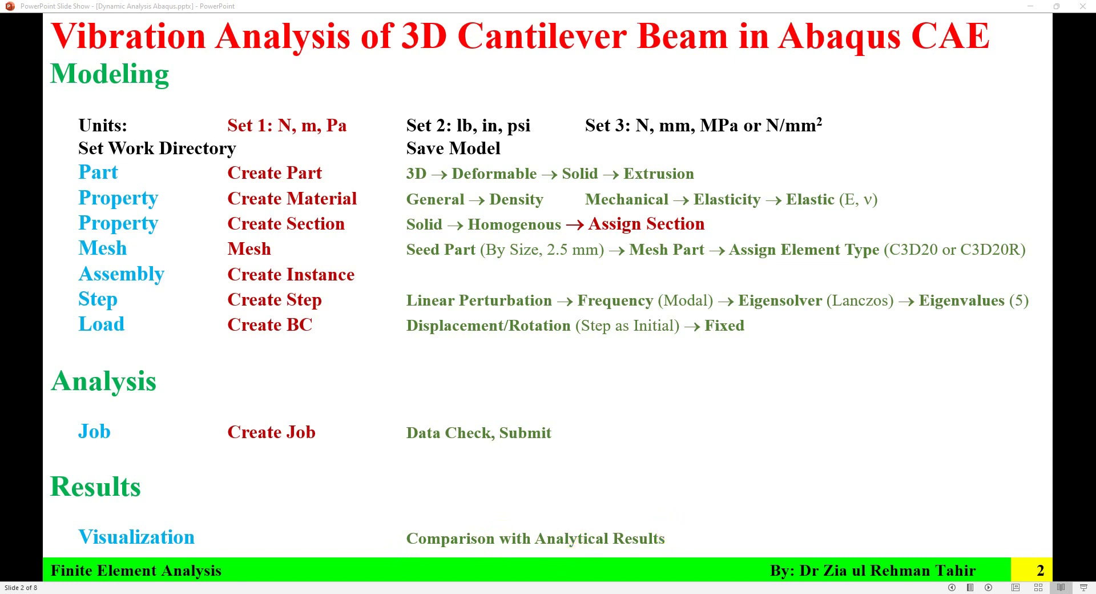
key("alt+Tab")
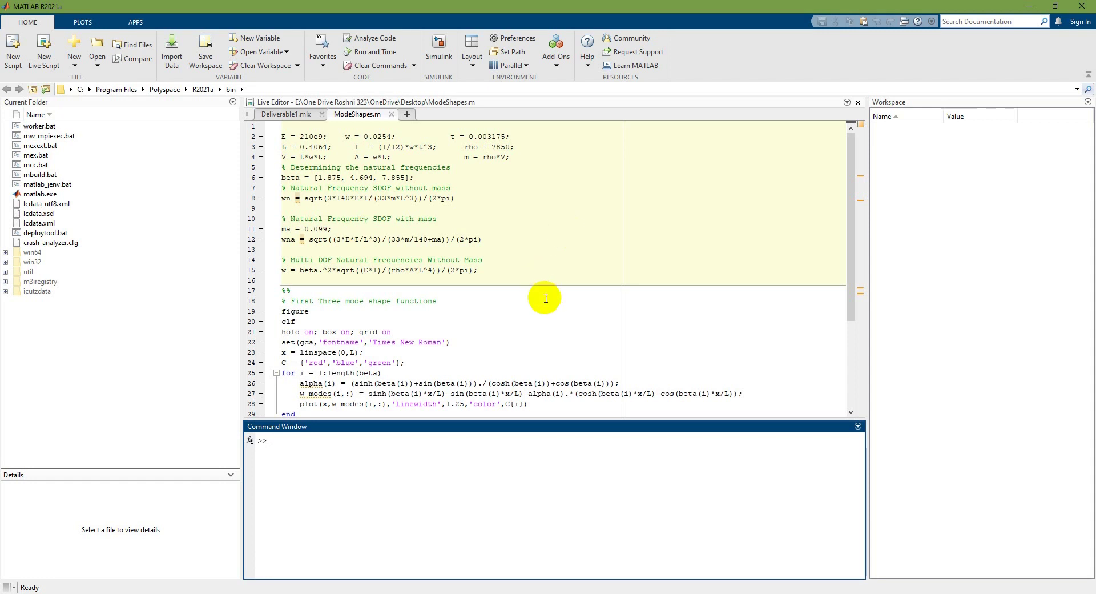
scroll(544, 300, "down", 5)
scroll(545, 300, "up", 5)
left_click(77, 23)
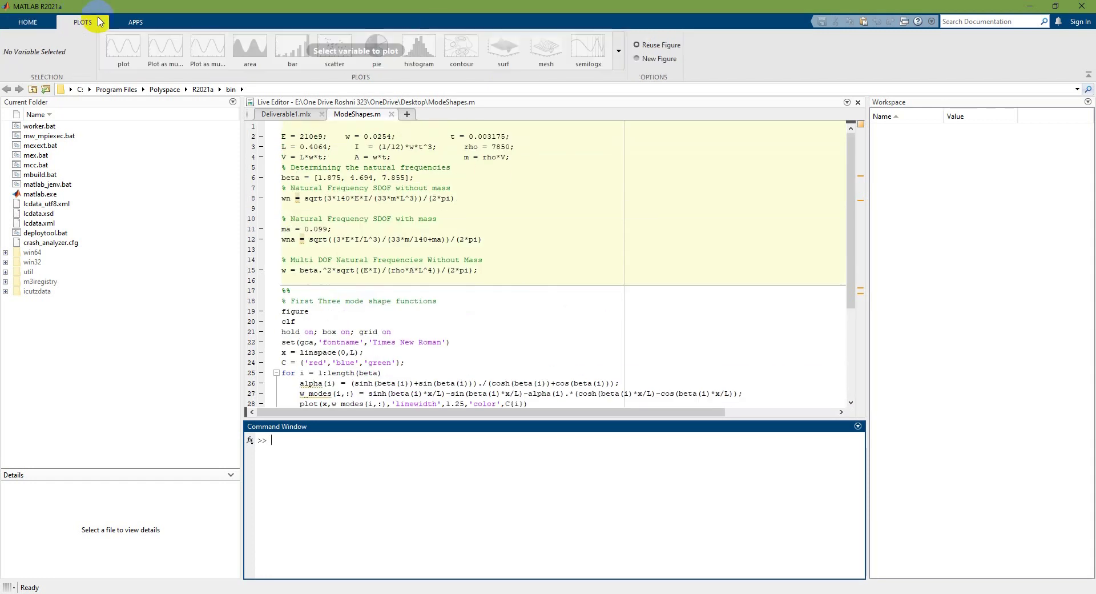
left_click(135, 22)
left_click(65, 23)
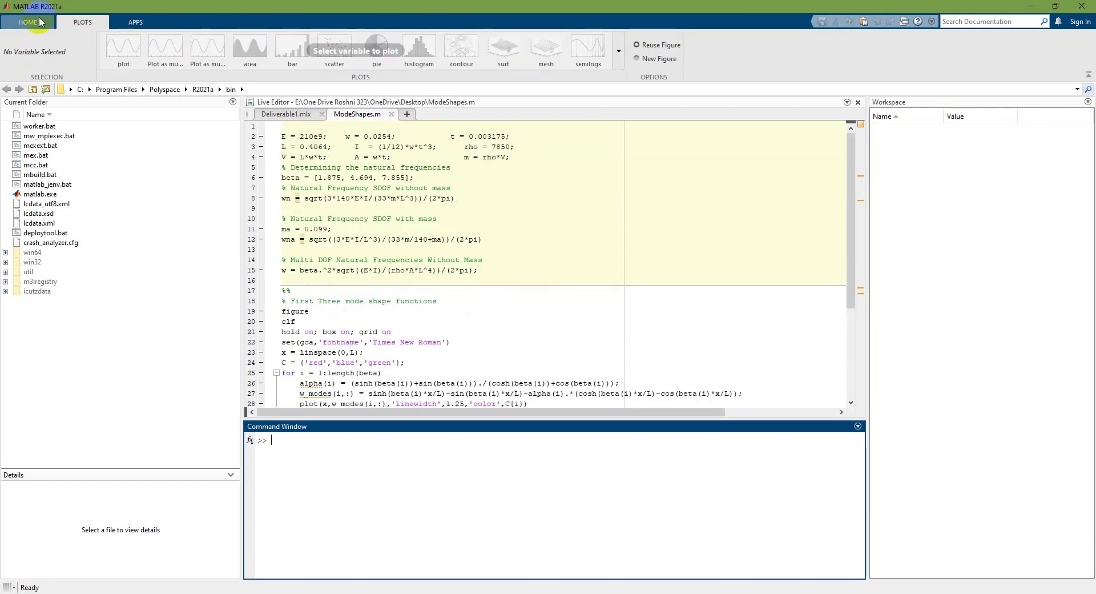
left_click(29, 22)
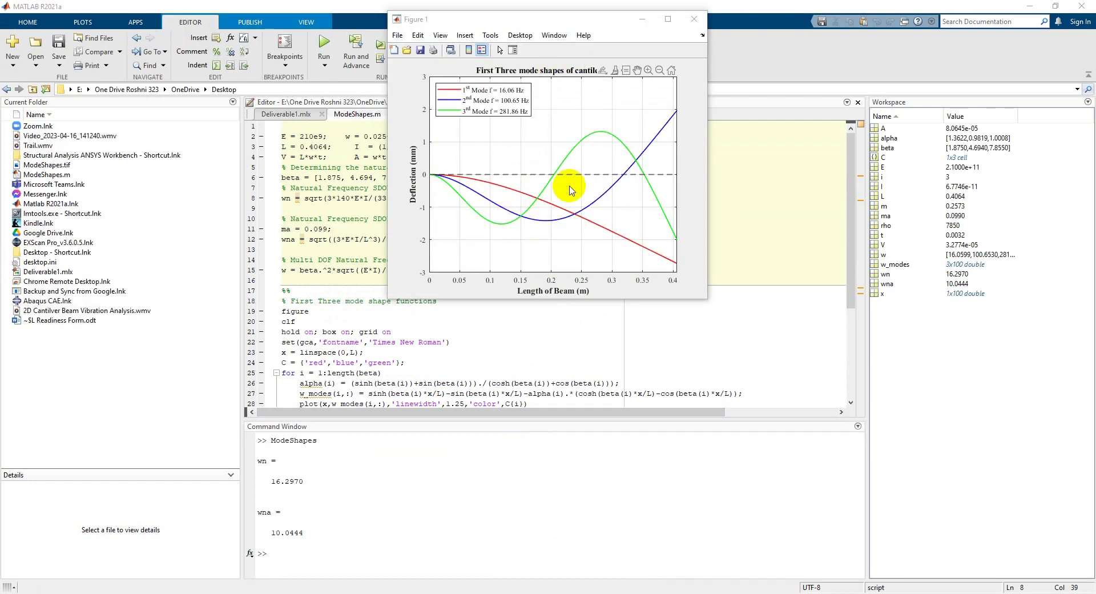
left_click(667, 20)
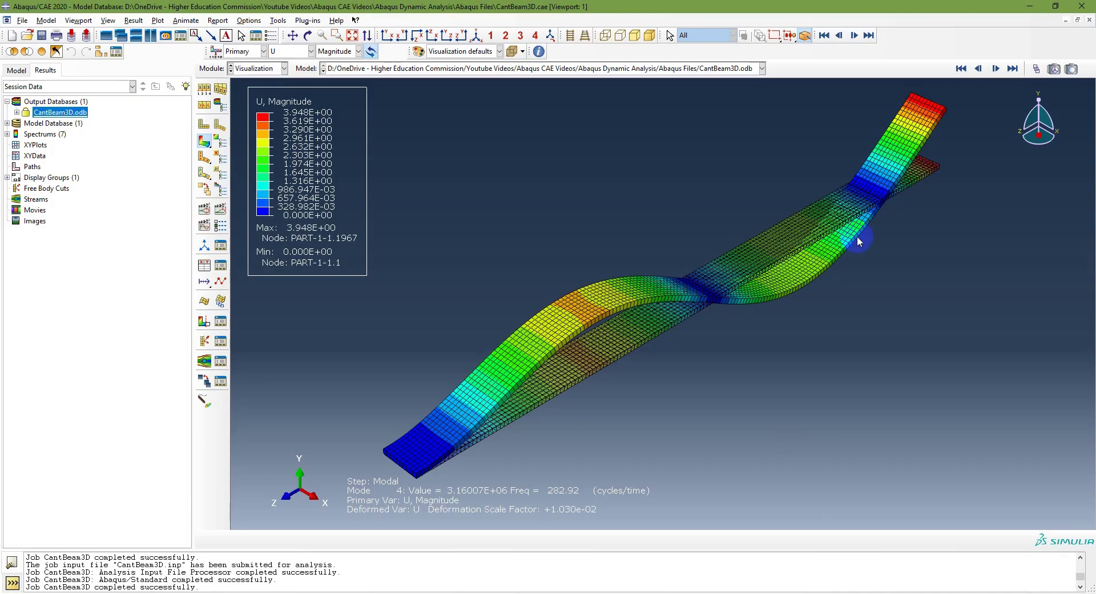
In Abaqus/CAE, return to mode 1 in side view and compare its frequency and shape with the first mode in the MATLAB figure.
left_click(461, 36)
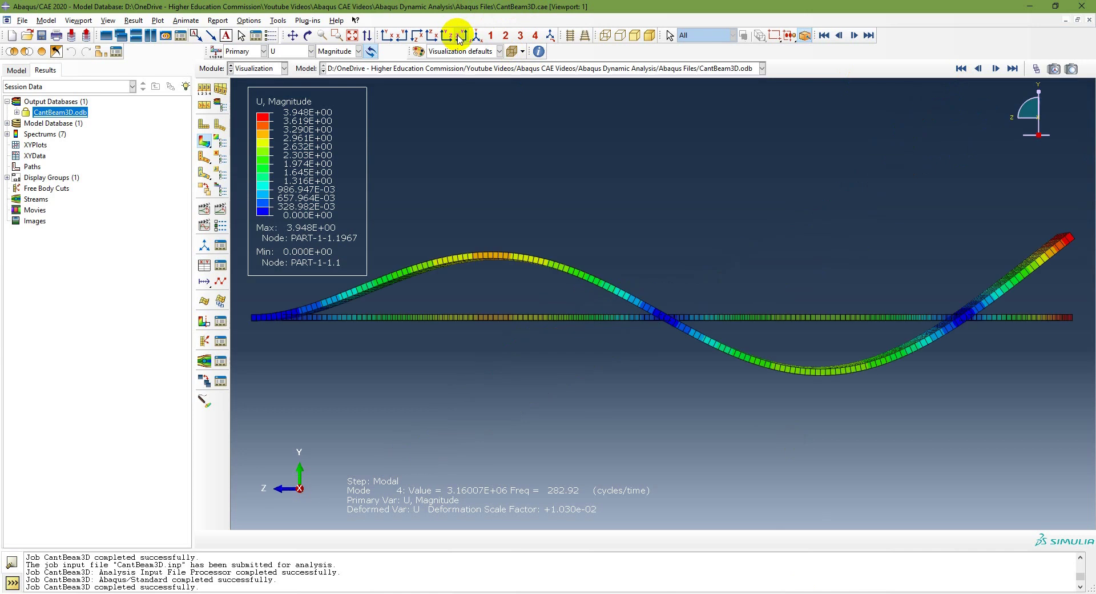
left_click(978, 68)
left_click(978, 68)
left_click(978, 68)
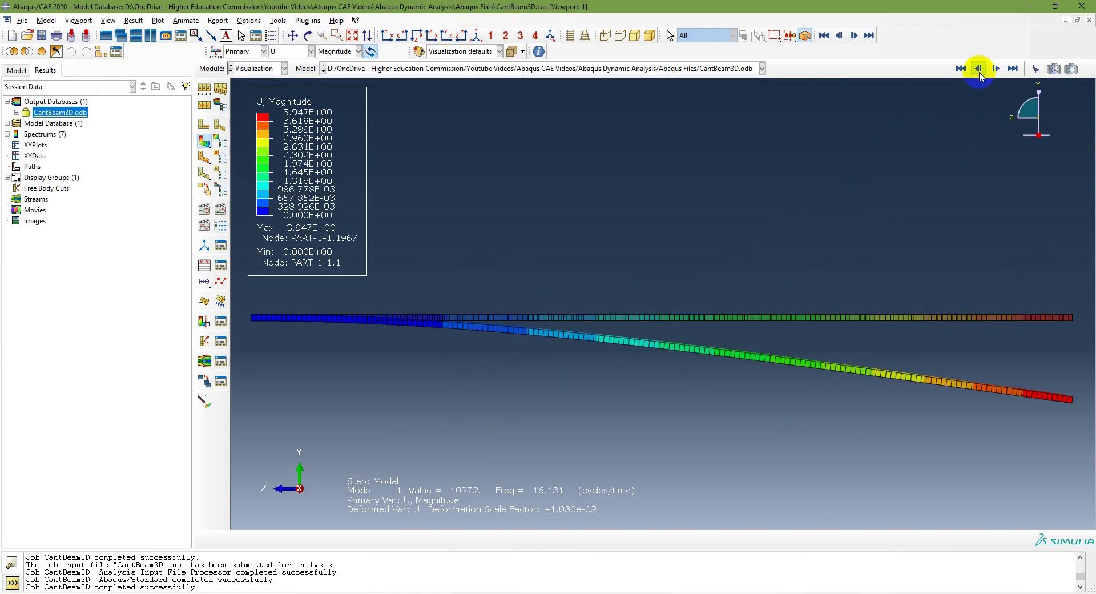
left_click(779, 318)
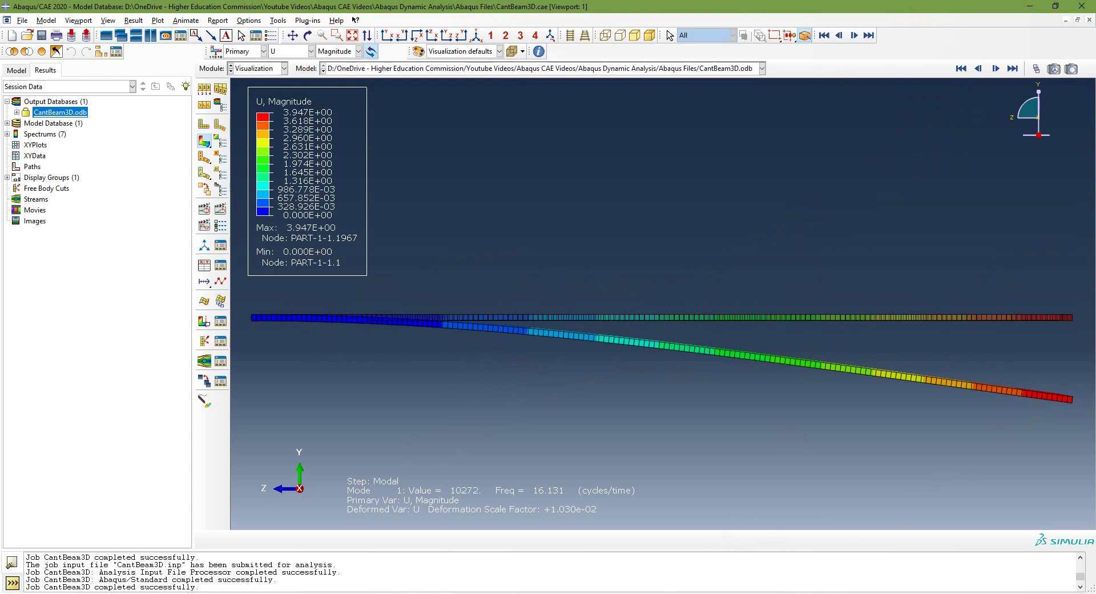
left_click(546, 568)
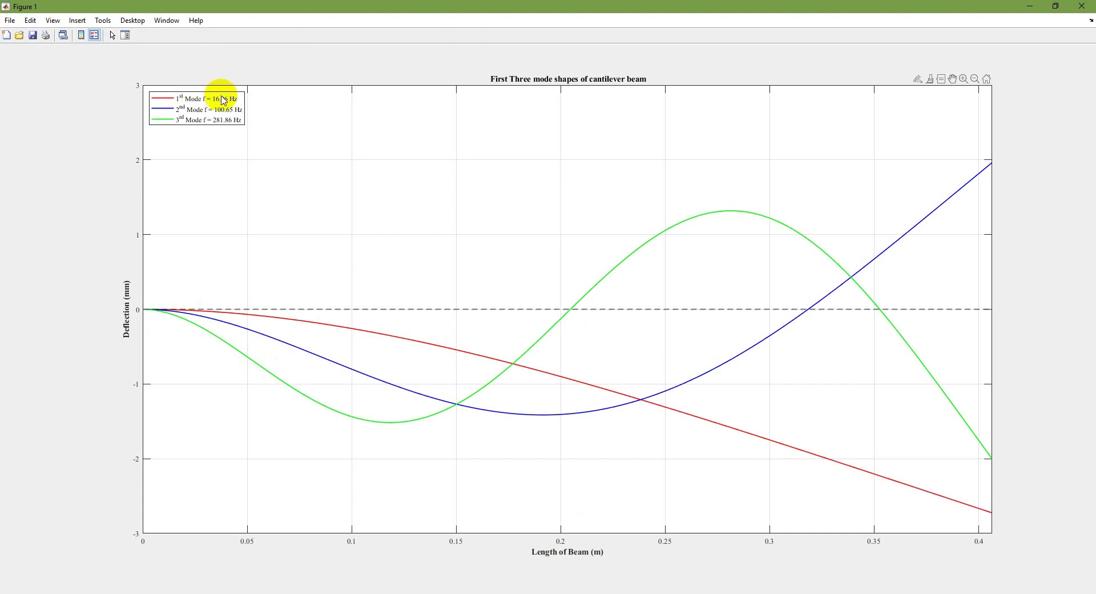
key("alt+Tab")
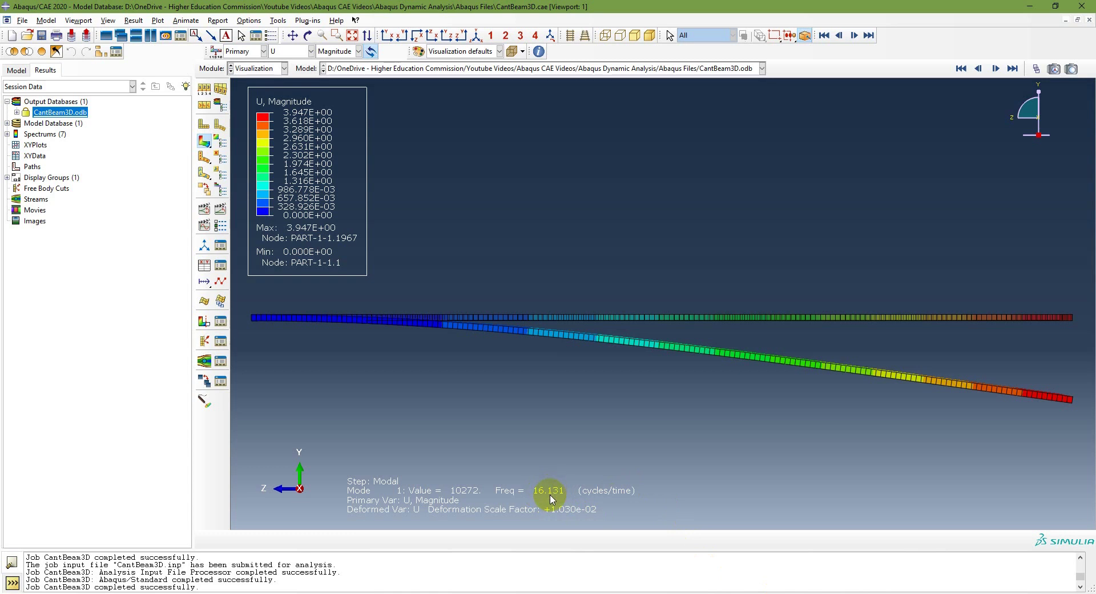
Advance the Abaqus results to mode 2 and compare its frequency and shape with the second-mode curve in the MATLAB figure.
left_click(996, 69)
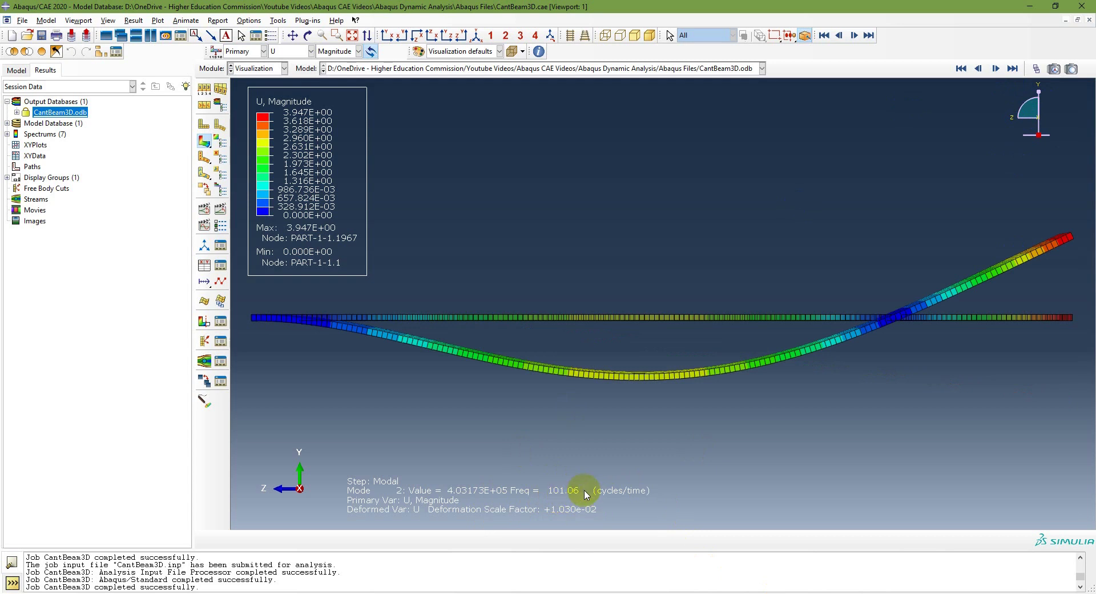
left_click(255, 357)
key("alt+Tab")
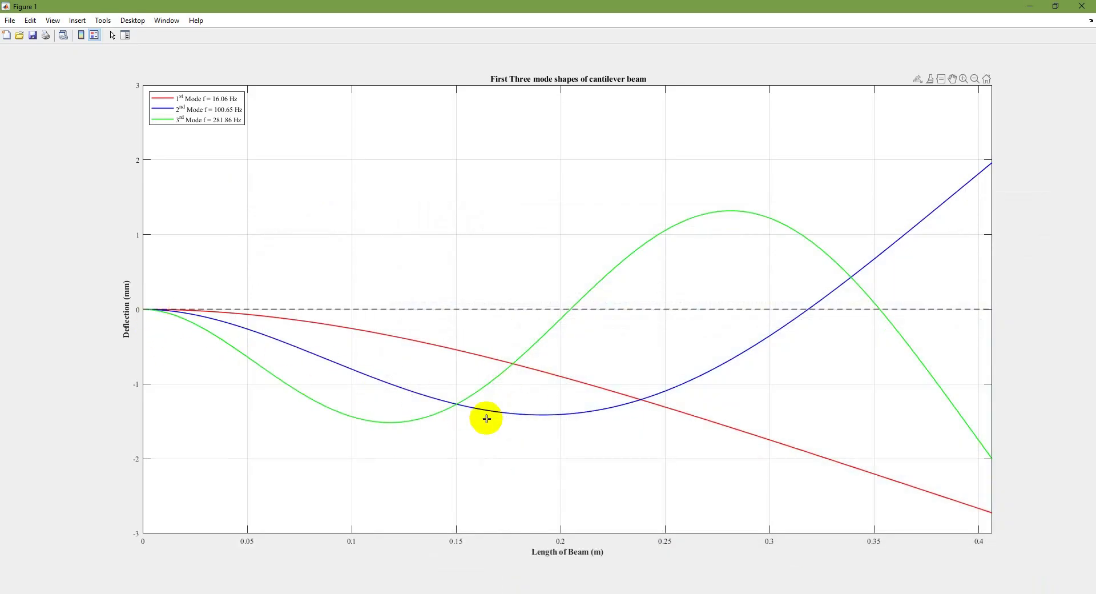
left_click(991, 165)
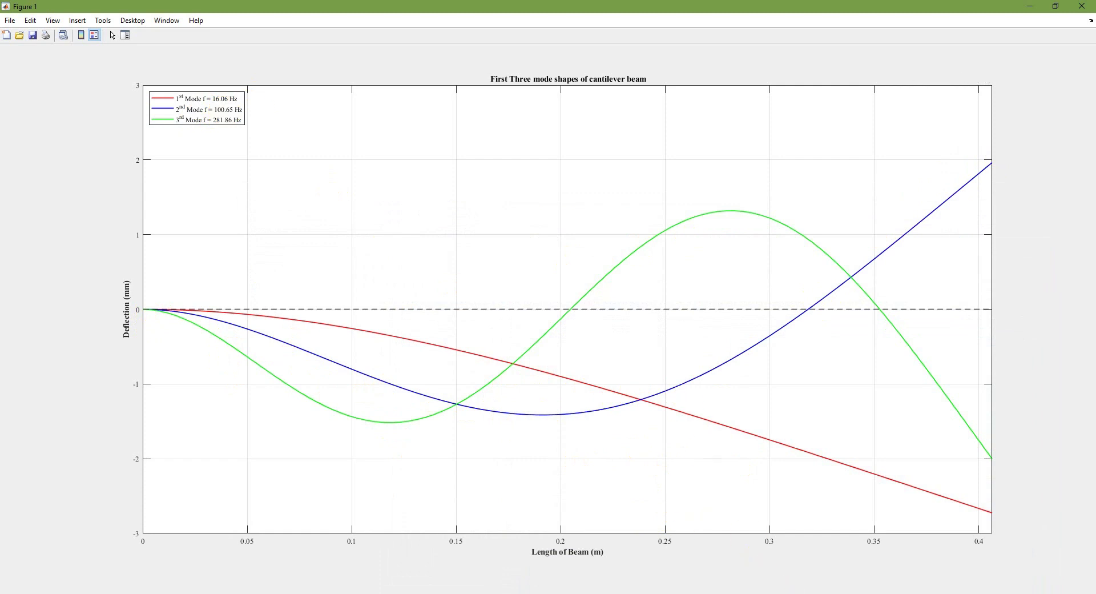
key("alt+Tab")
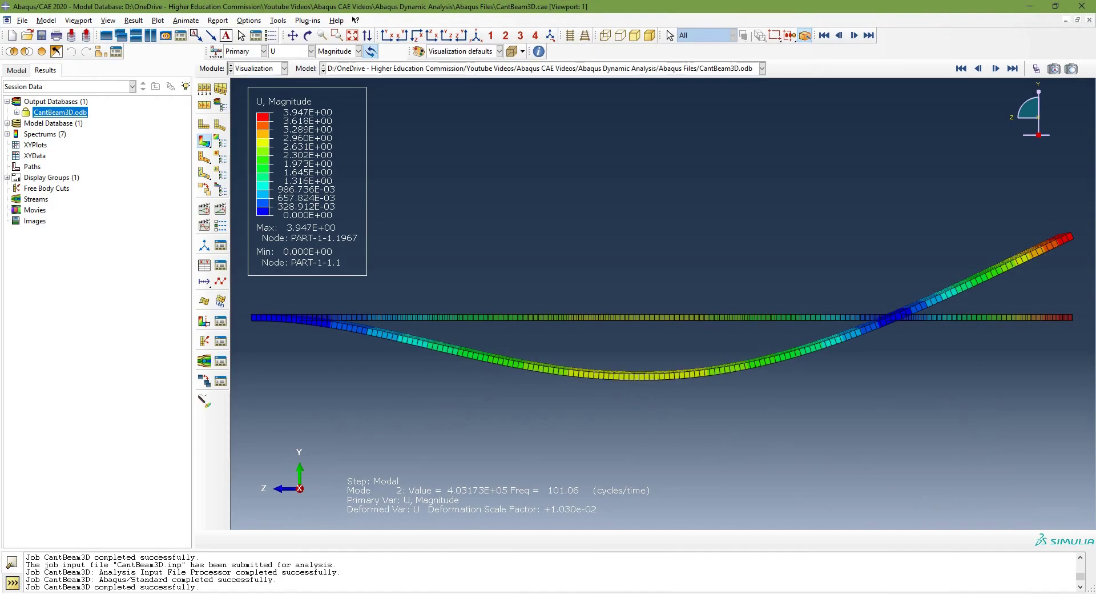
key("alt+Tab")
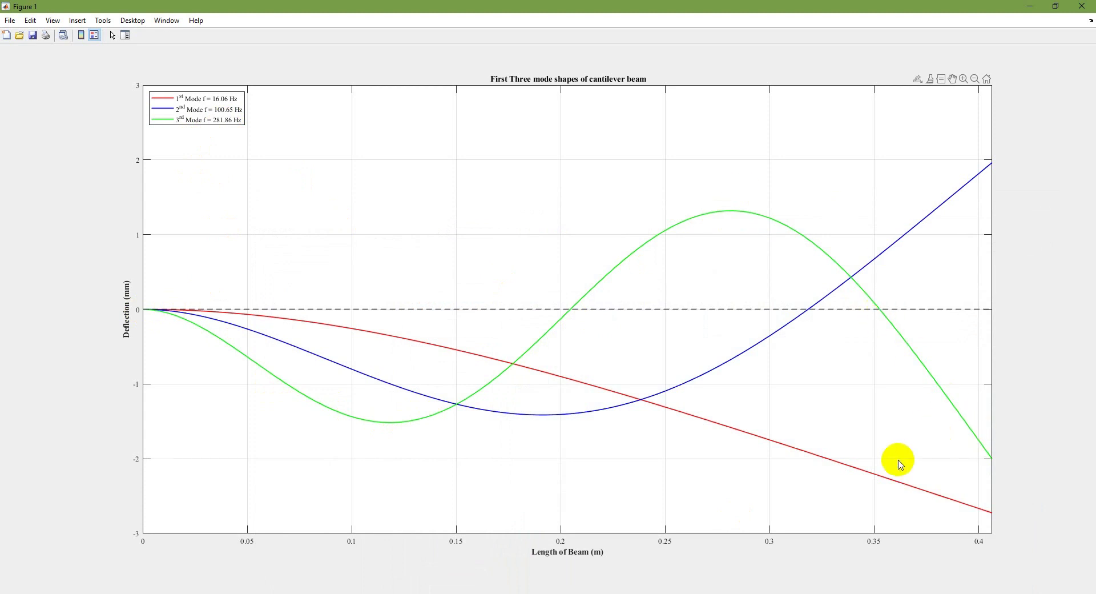
Advance the Abaqus results to mode 4 and compare its frequency and shape with the third analytical mode in the MATLAB figure.
key("alt+Tab")
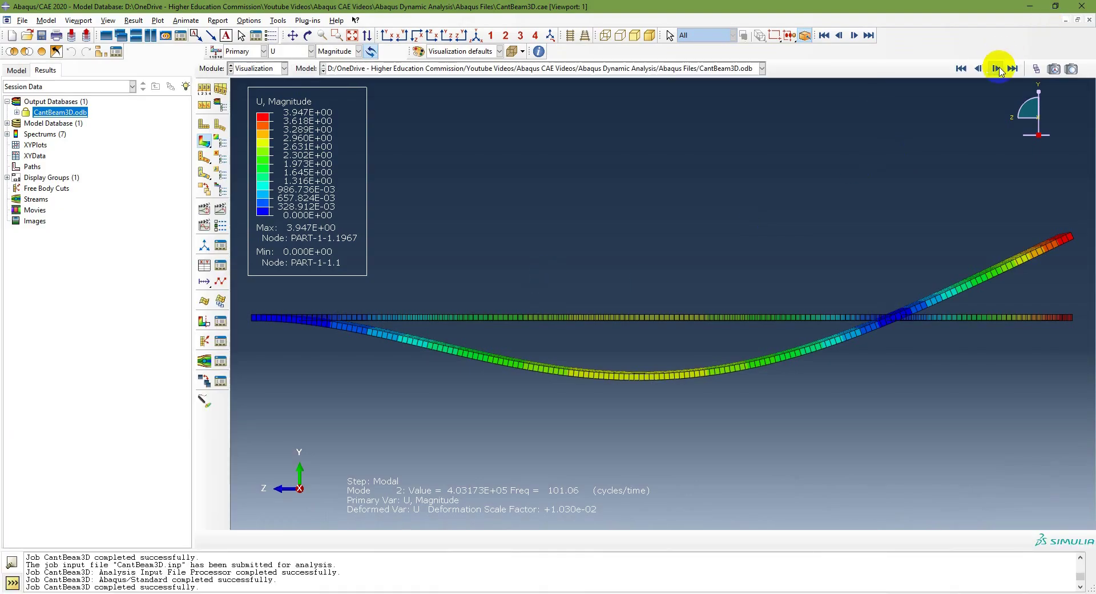
left_click(997, 69)
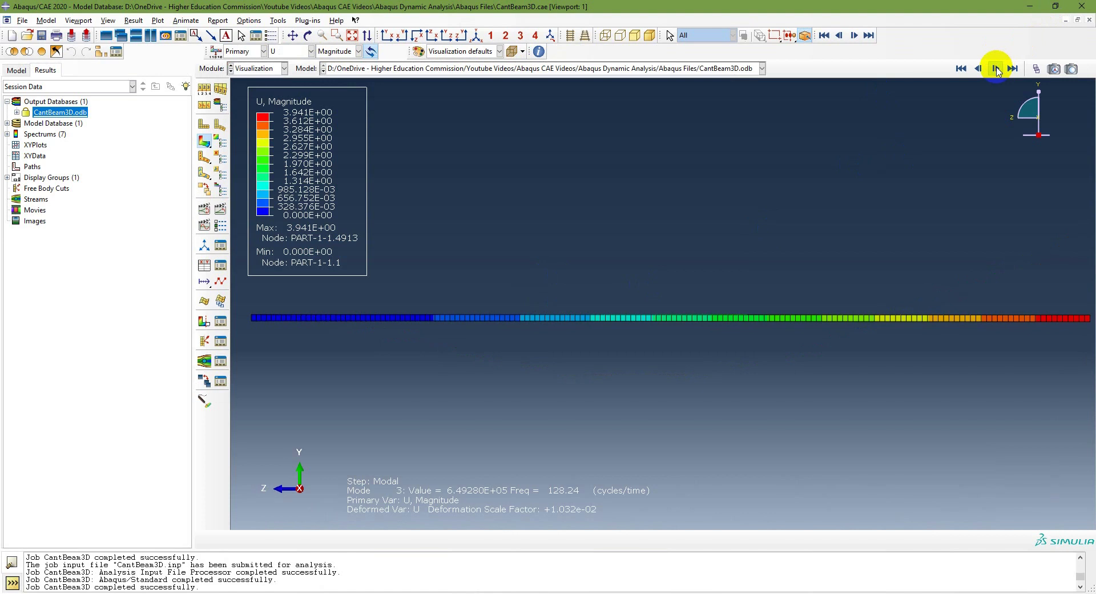
left_click(996, 69)
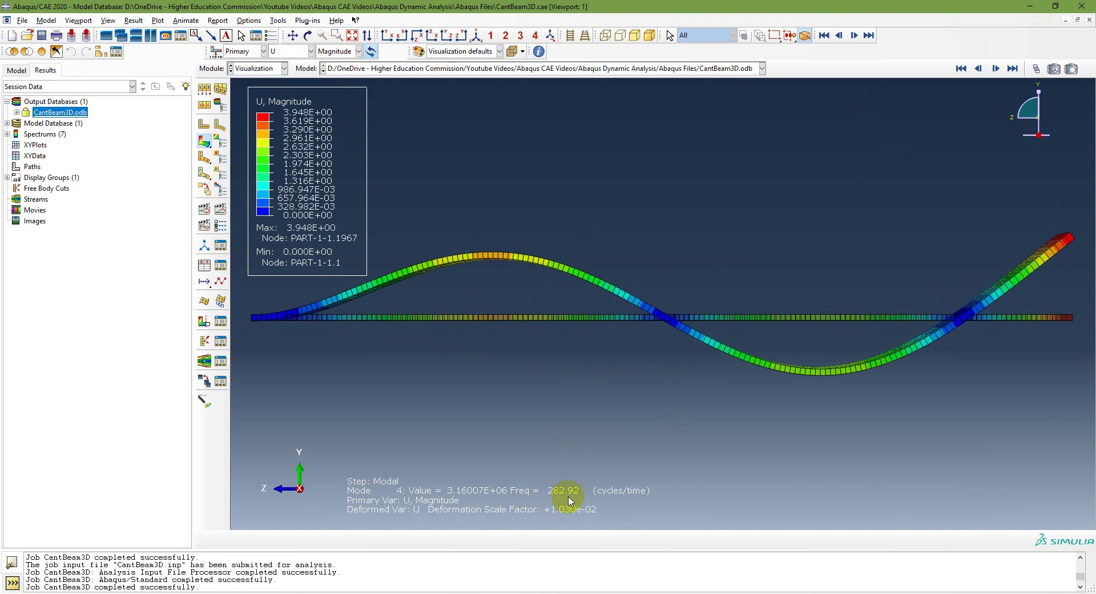
left_click(805, 591)
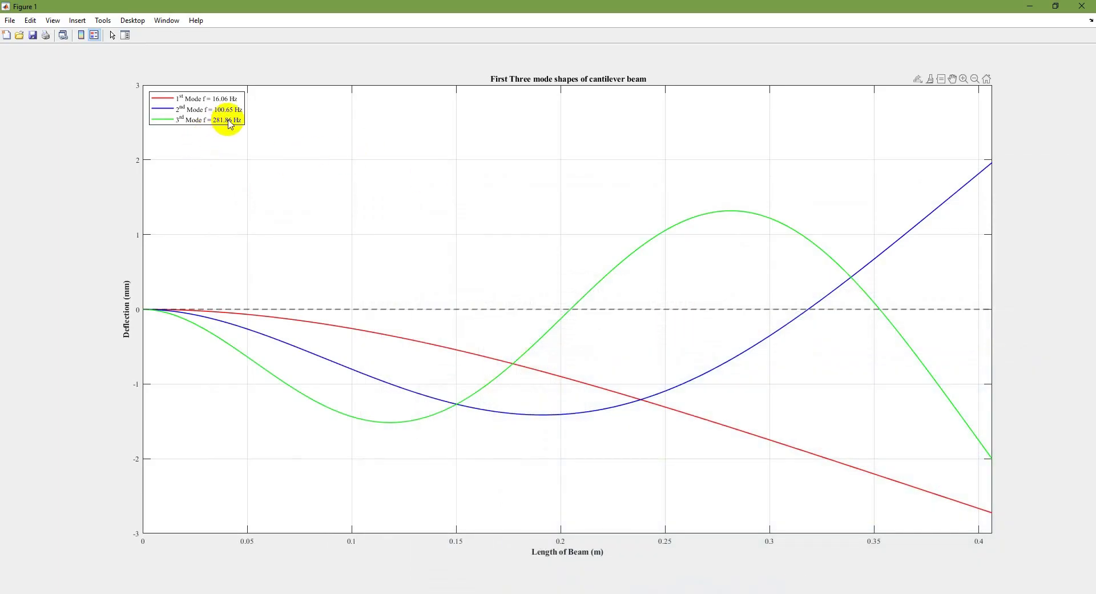
left_click(749, 592)
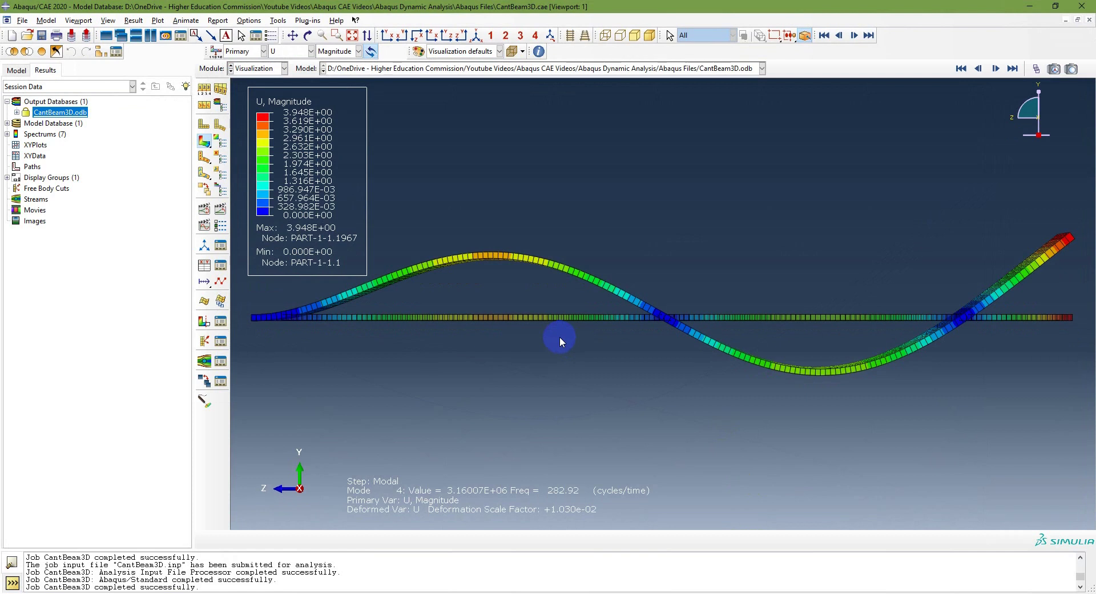
Show mode 4 in isometric view and switch to the PowerPoint slide outlining the vibration analysis workflow.
left_click(476, 35)
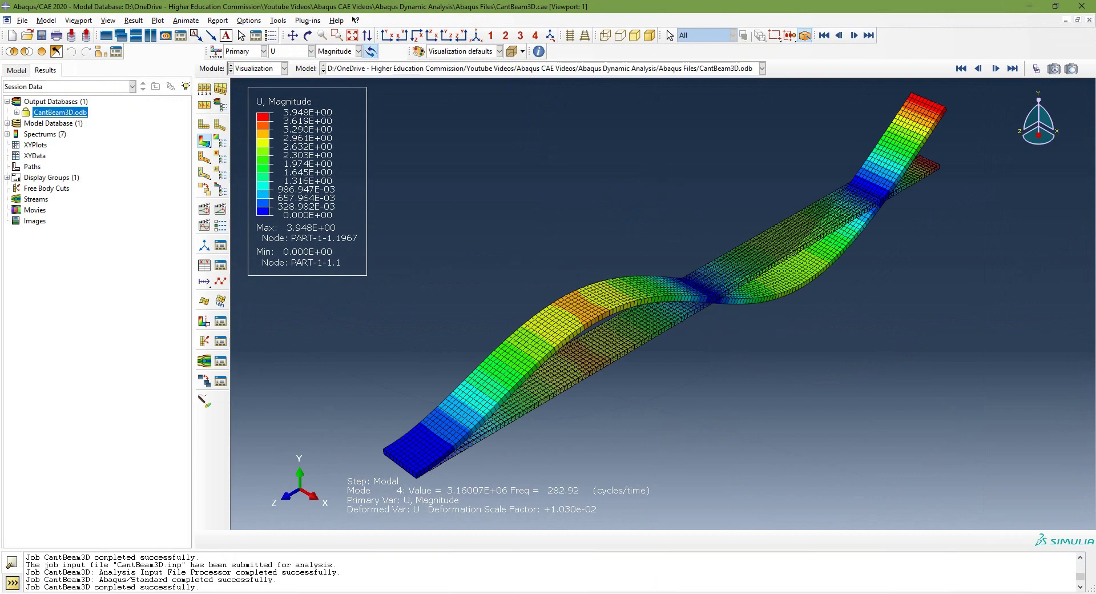
key("alt+Tab")
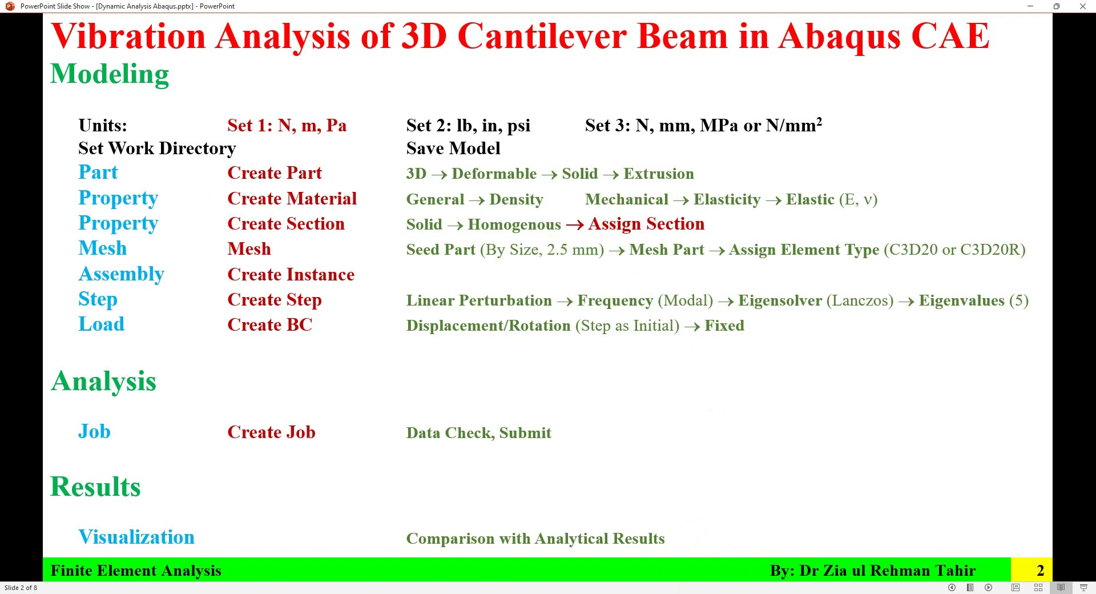
key("alt+Tab")
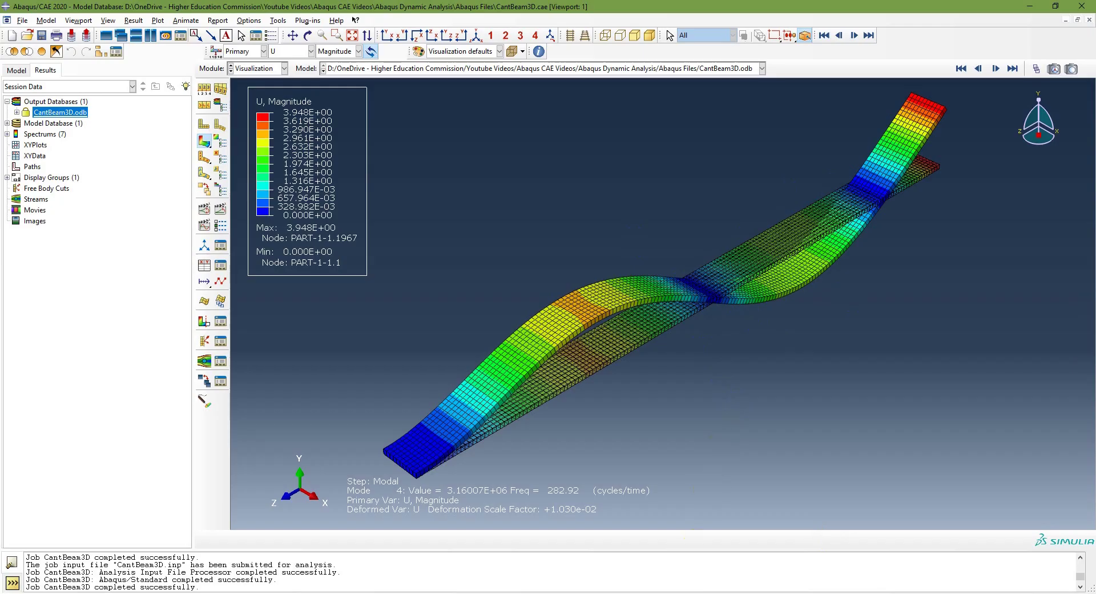
key("alt+Tab")
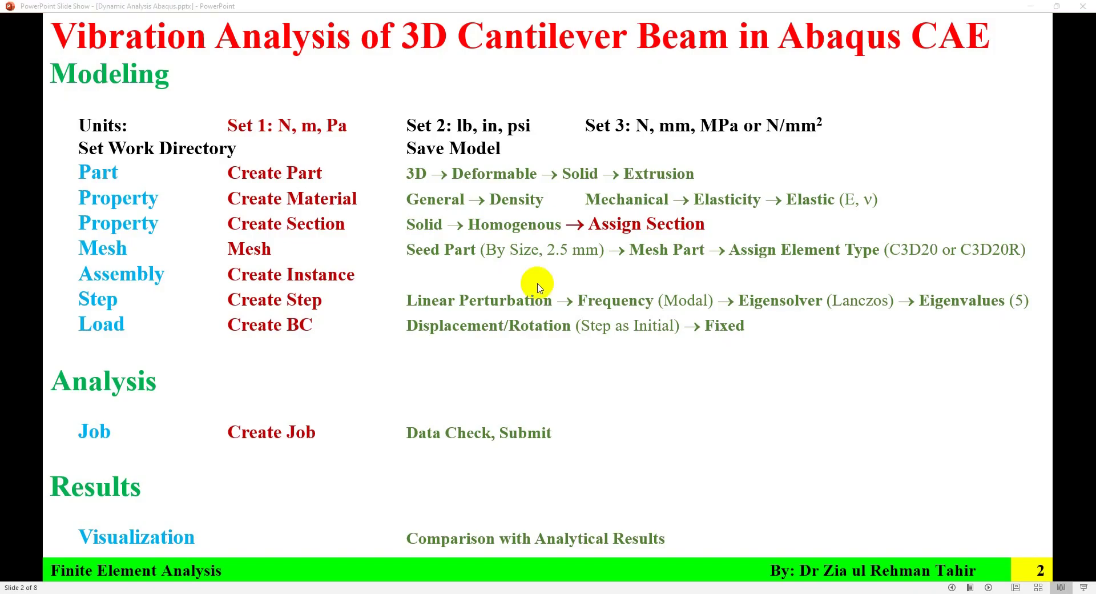